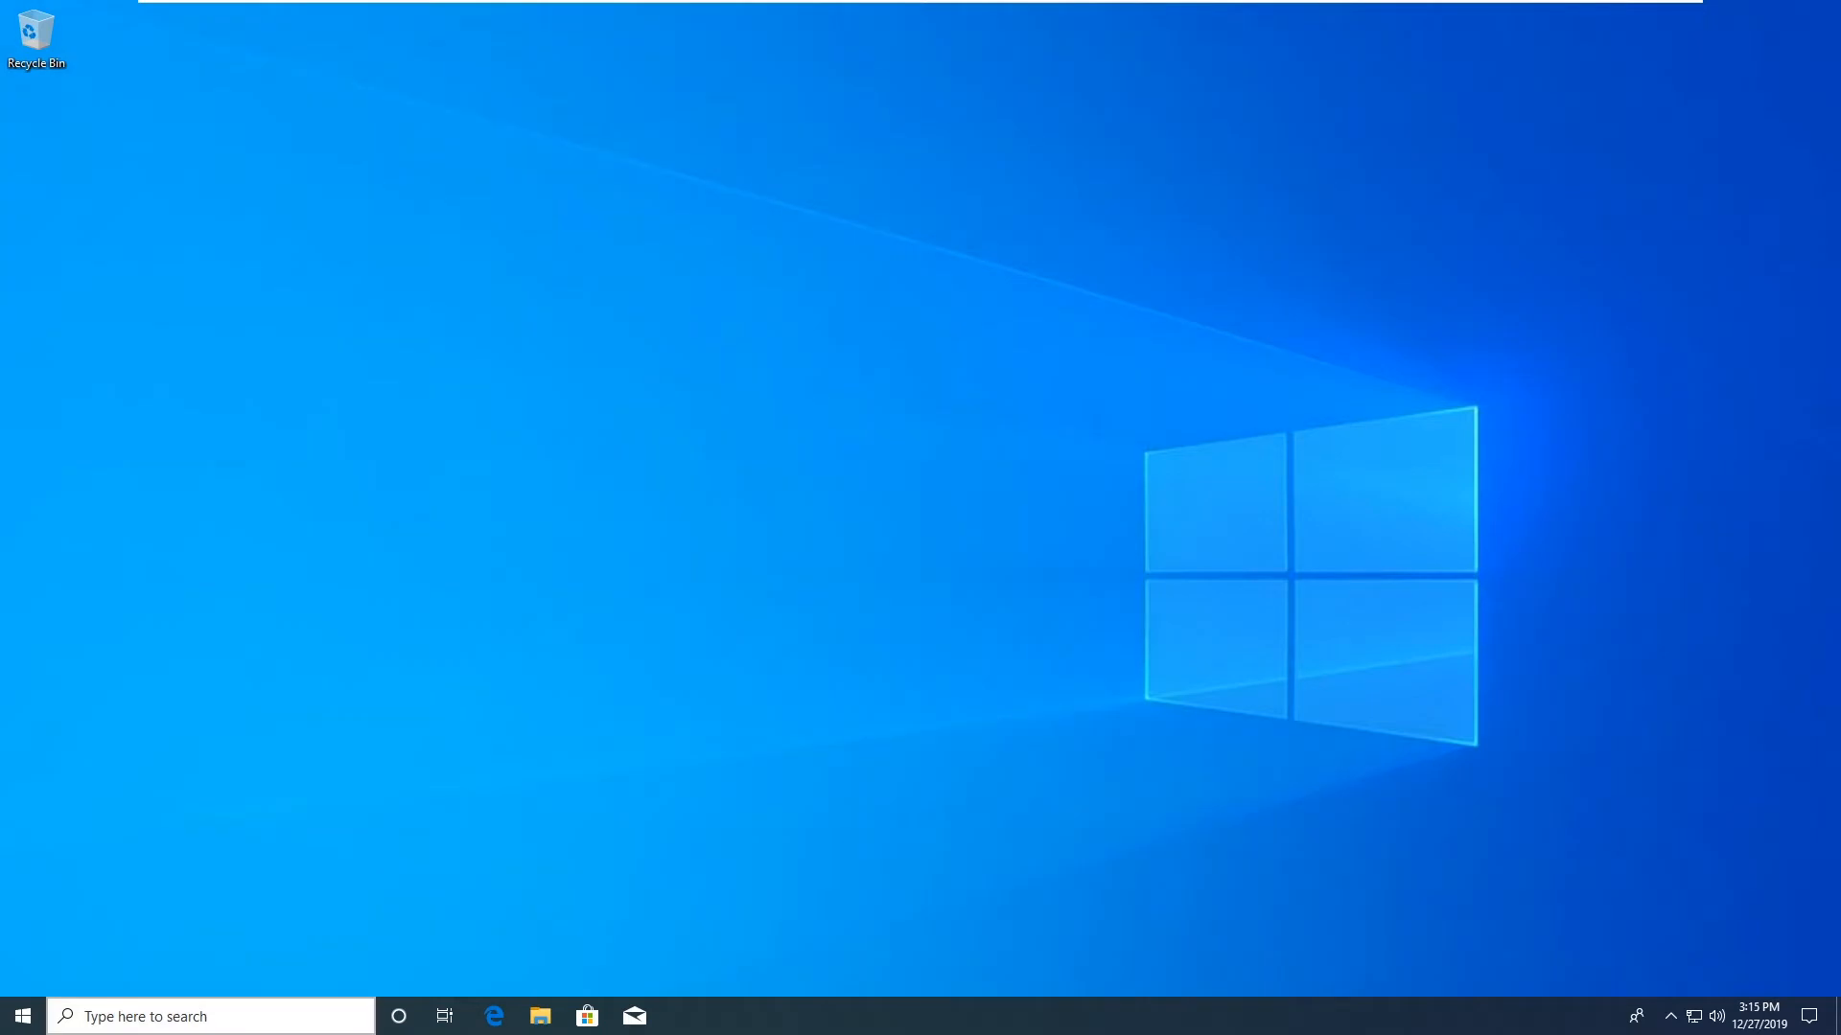
Step: Search Windows for "contro", open Control Panel, and view its items by Category
click(26, 1015)
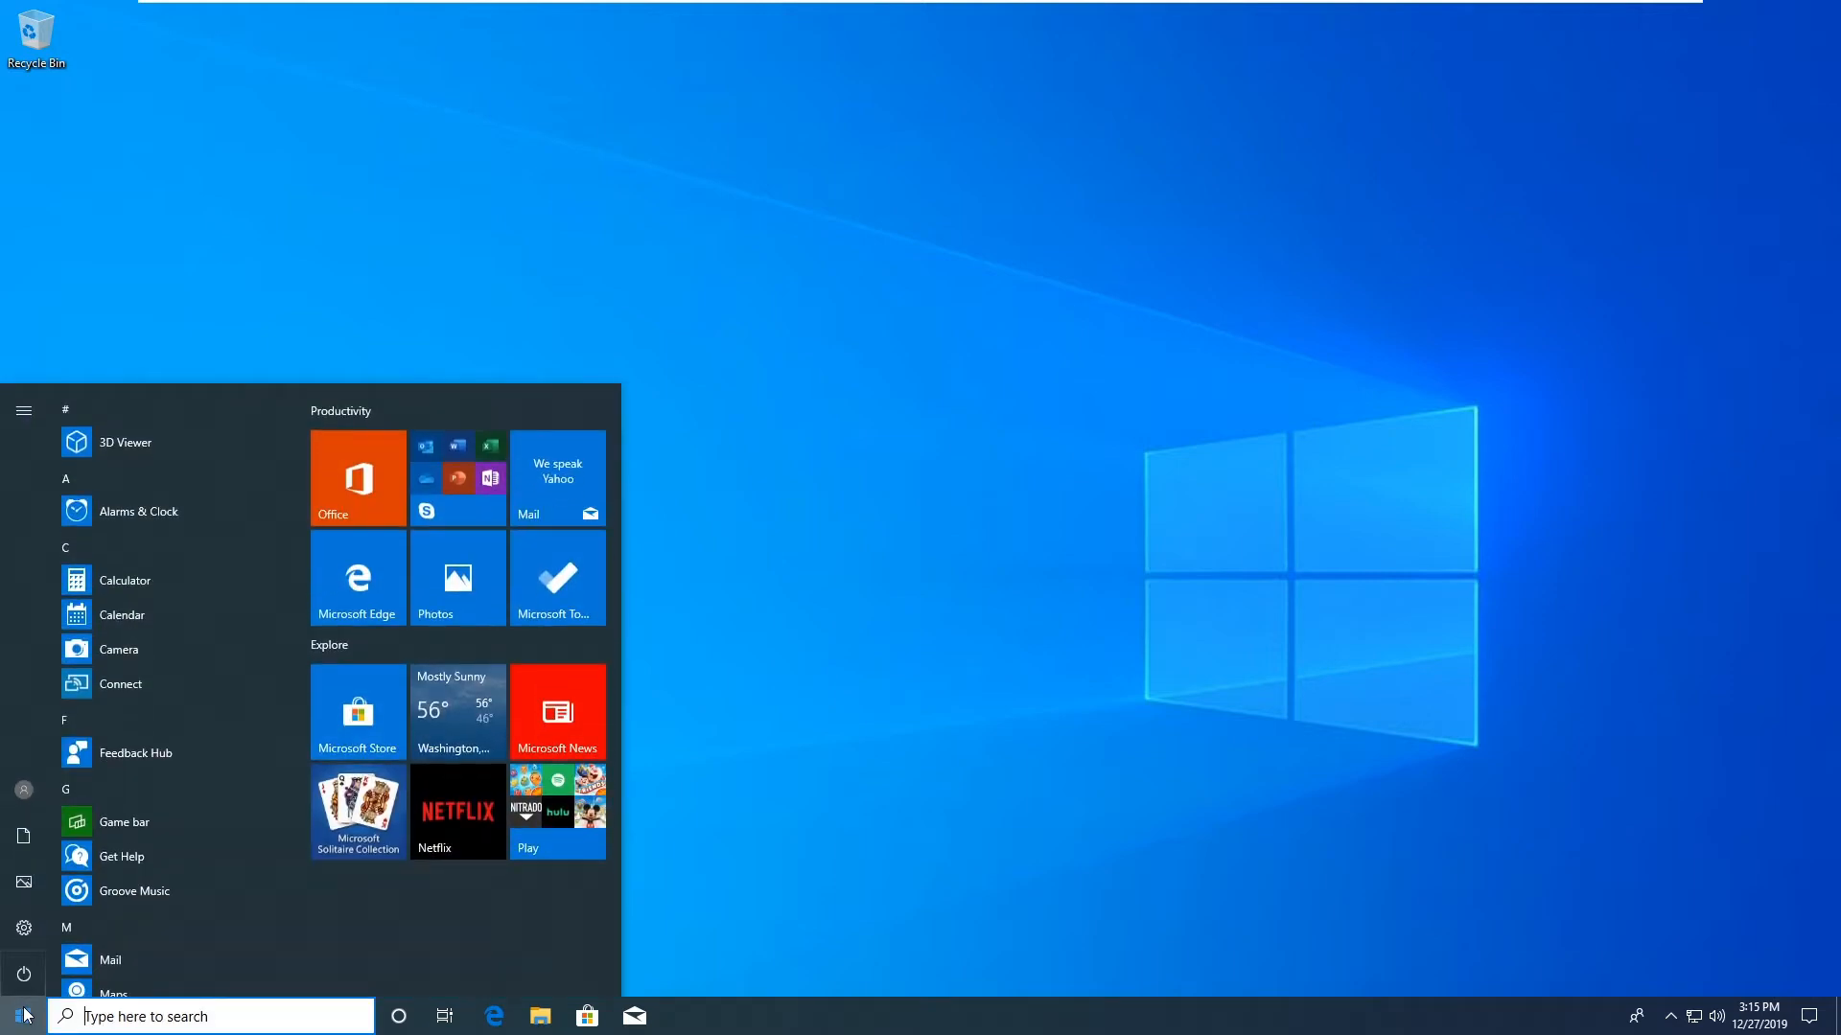
text(contro)
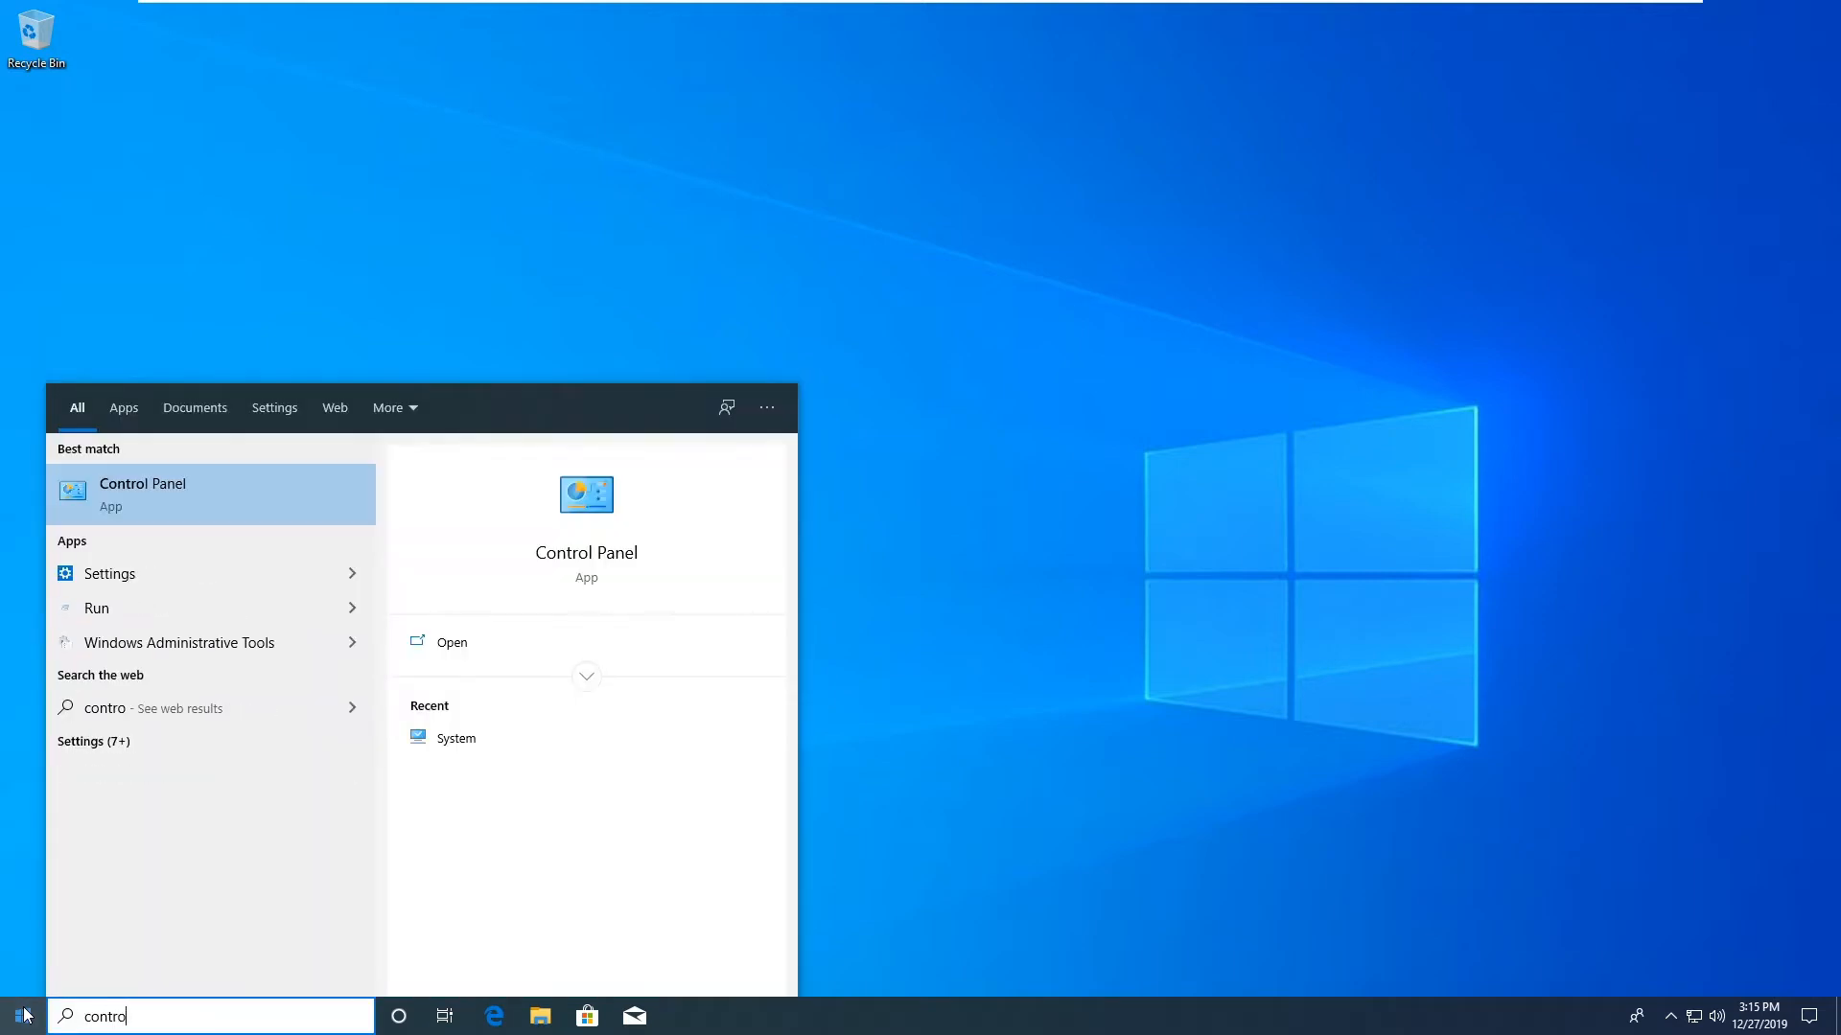
click(189, 503)
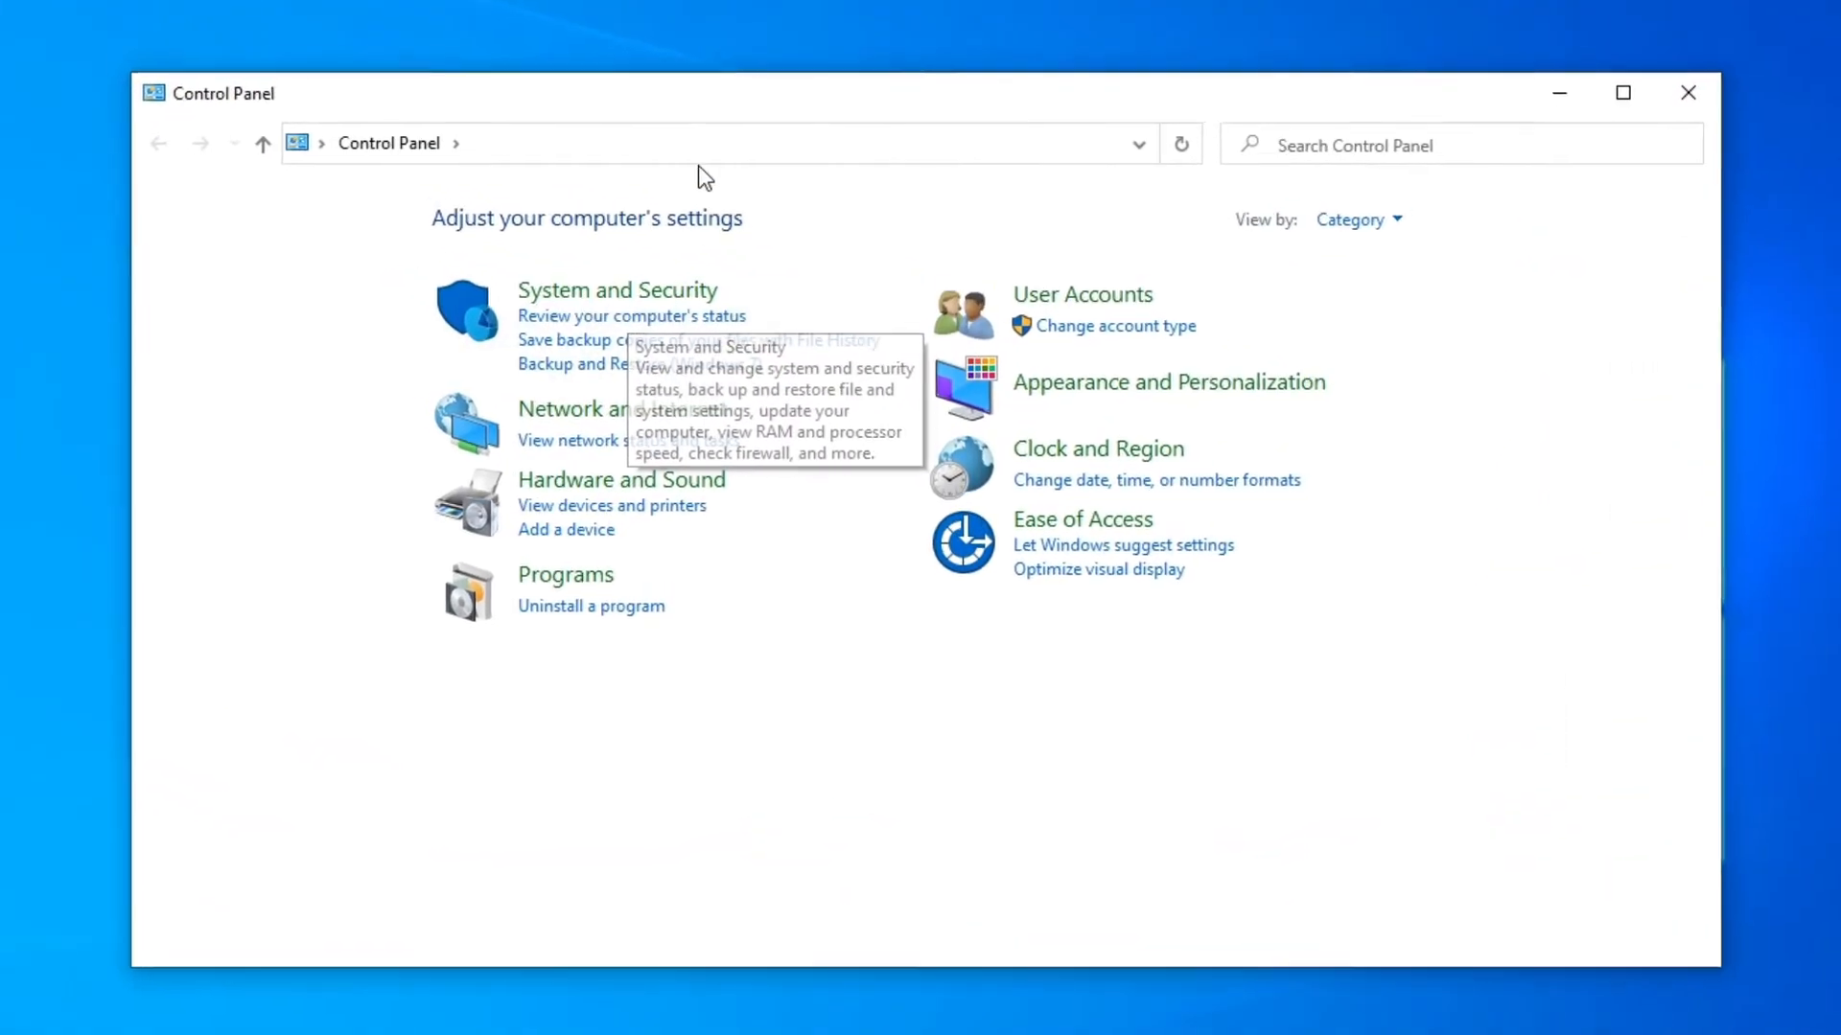
click(1366, 197)
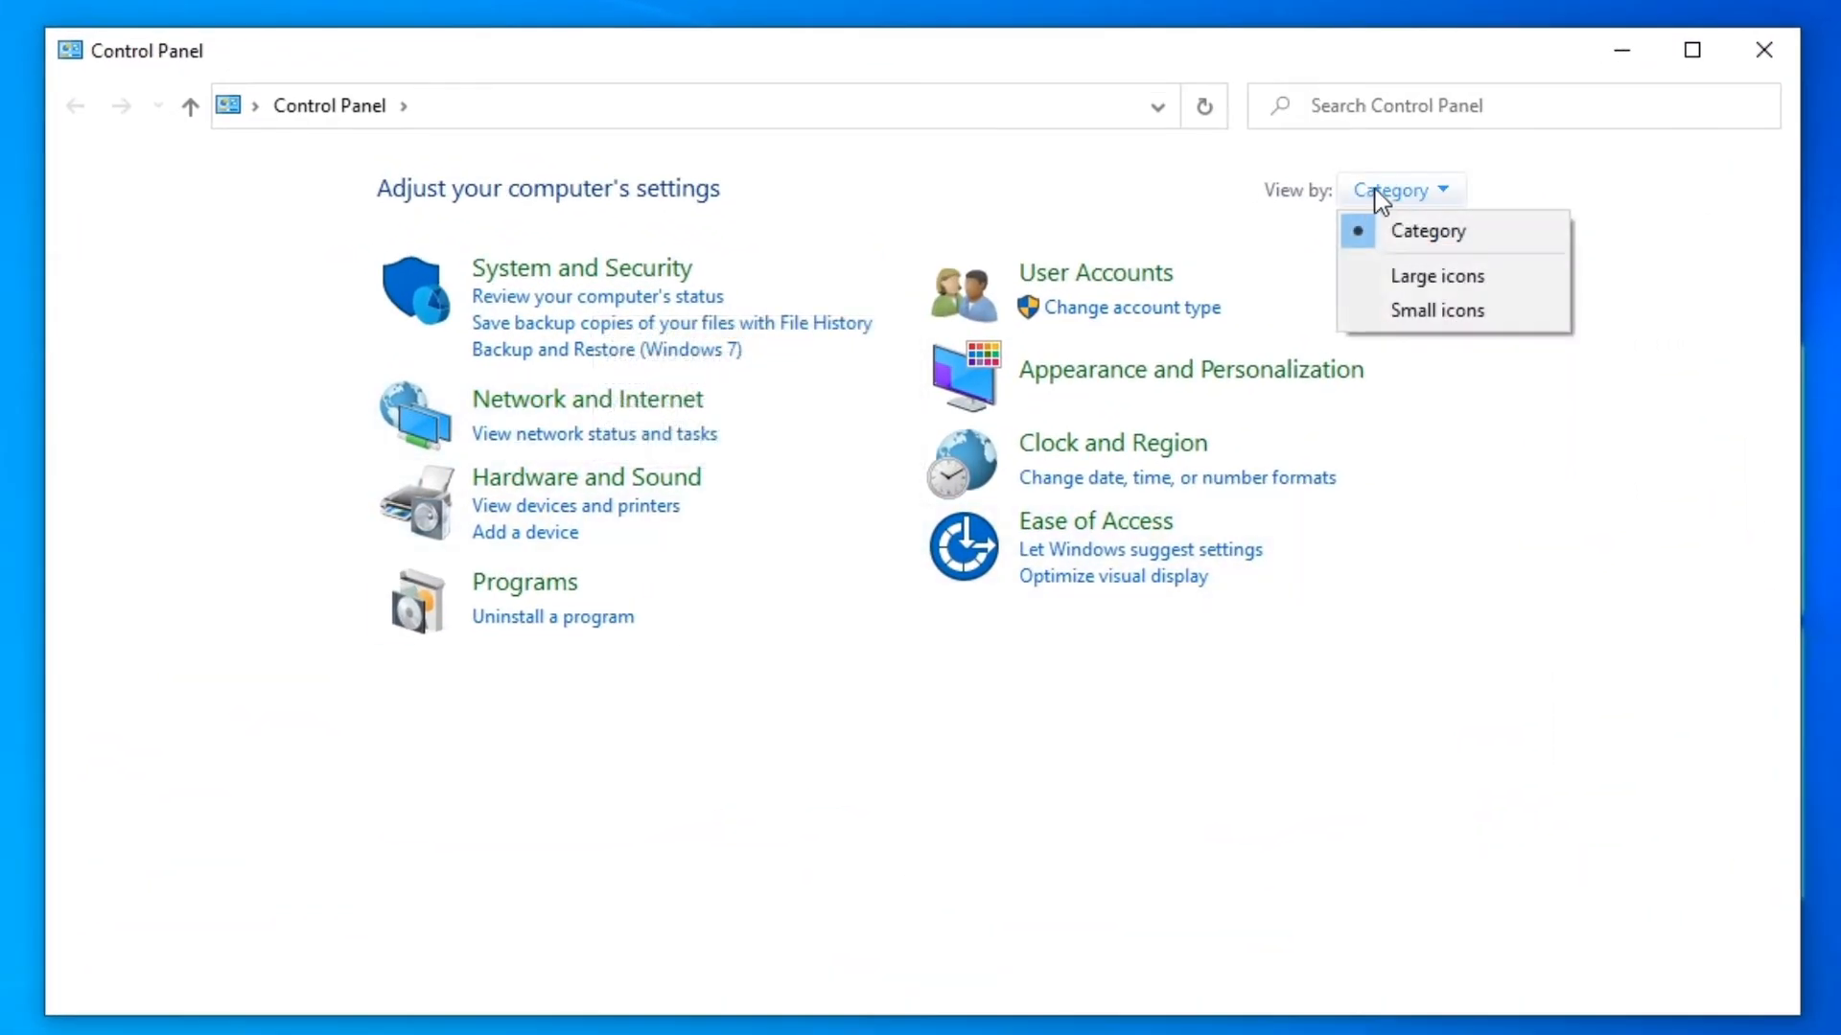
click(1458, 236)
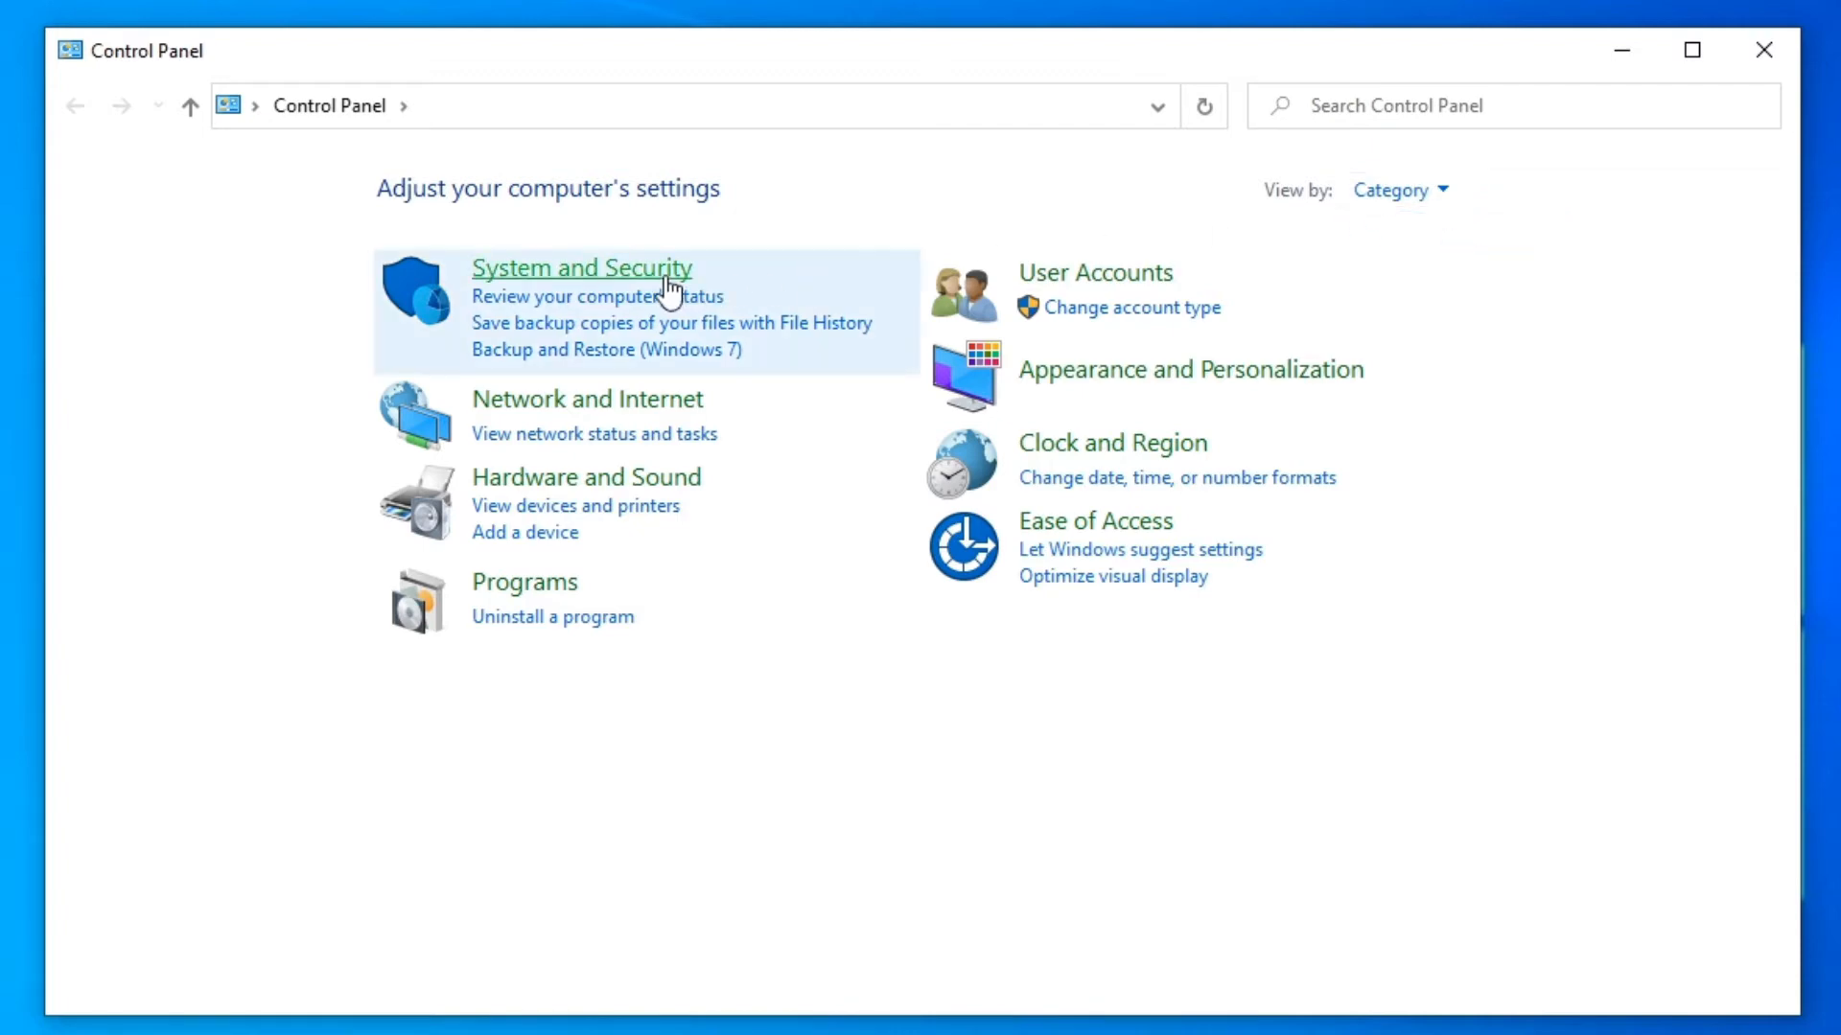
Step: Open the advanced system settings from the System page under System and Security, and close the Control Panel window behind them
click(670, 280)
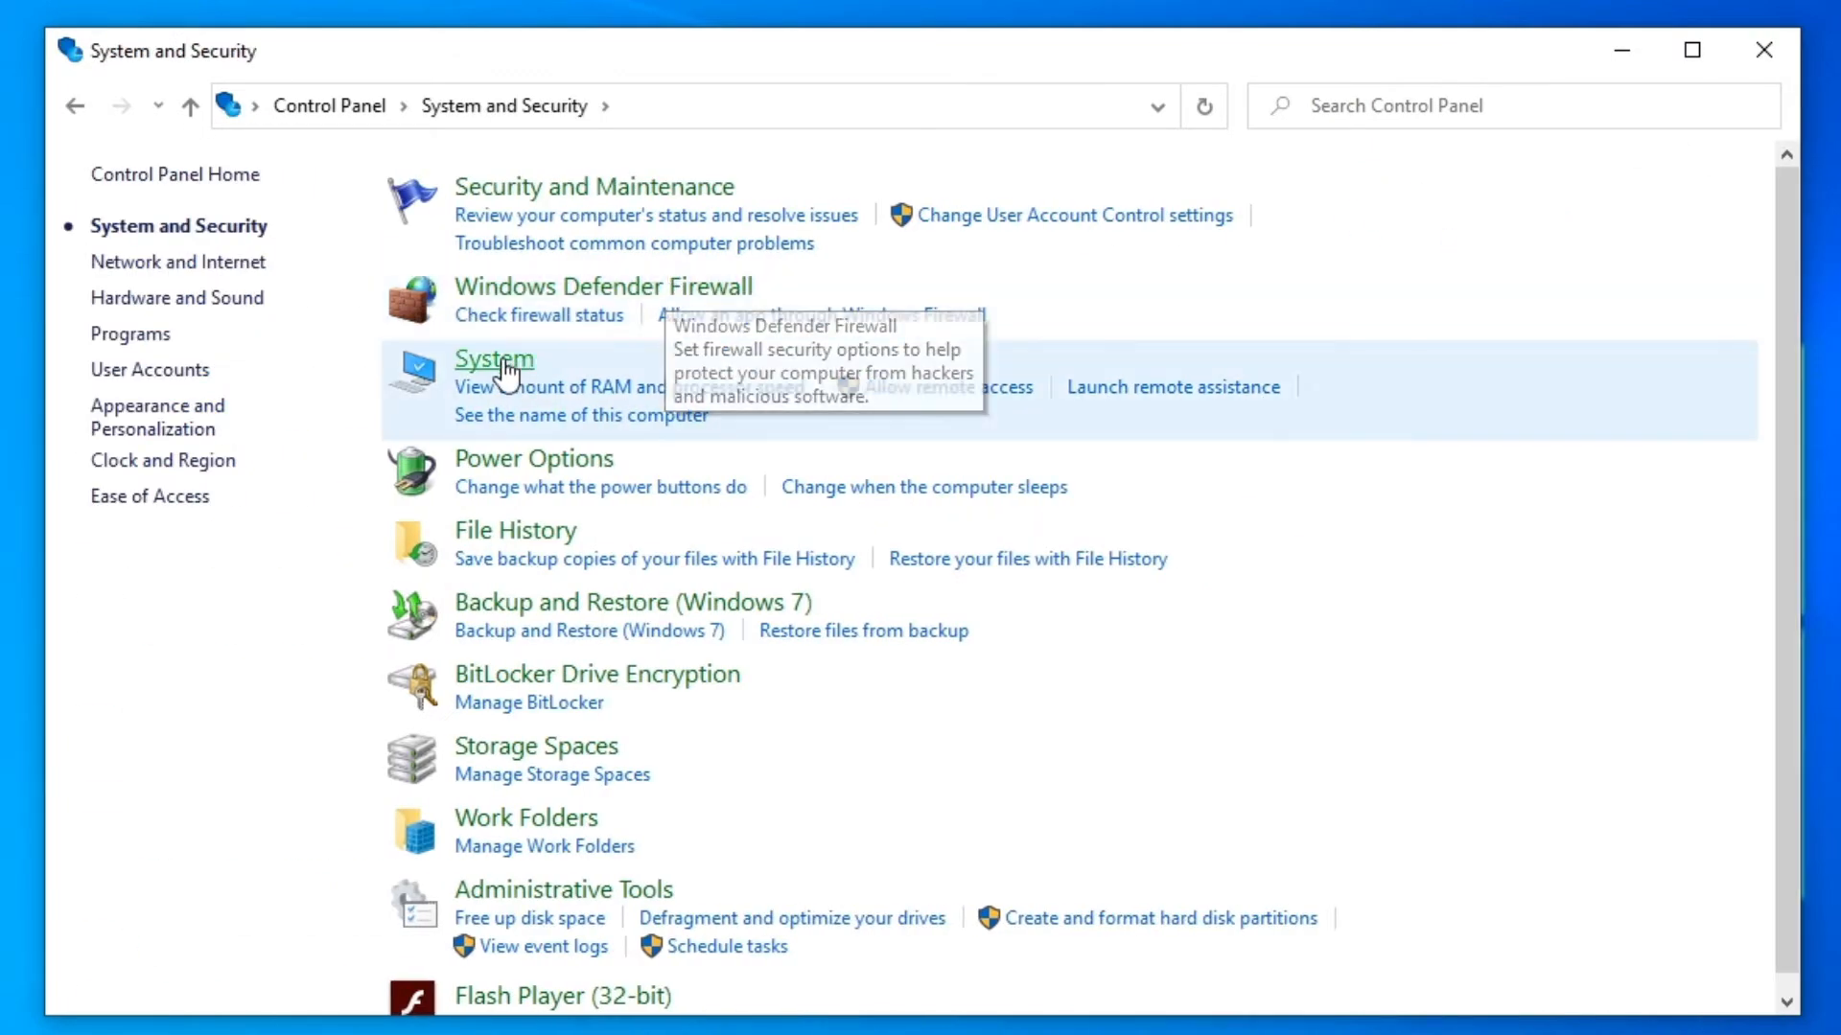
click(502, 364)
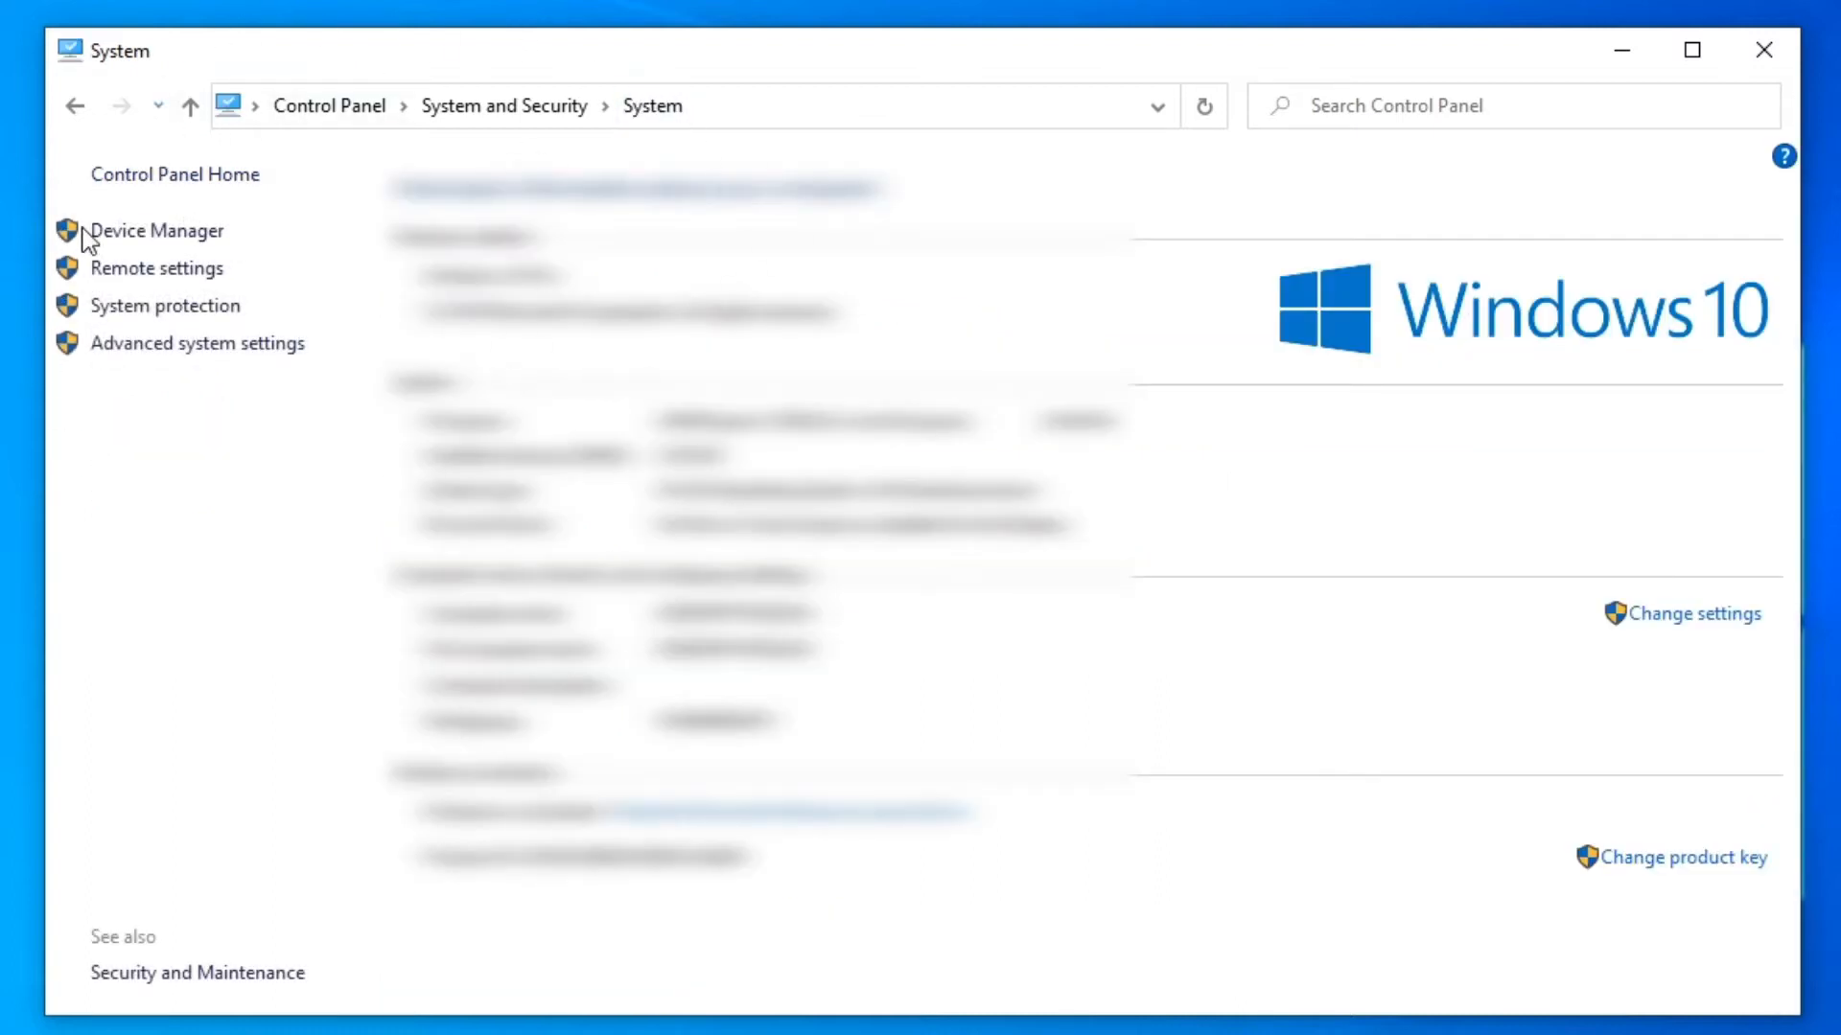
click(159, 354)
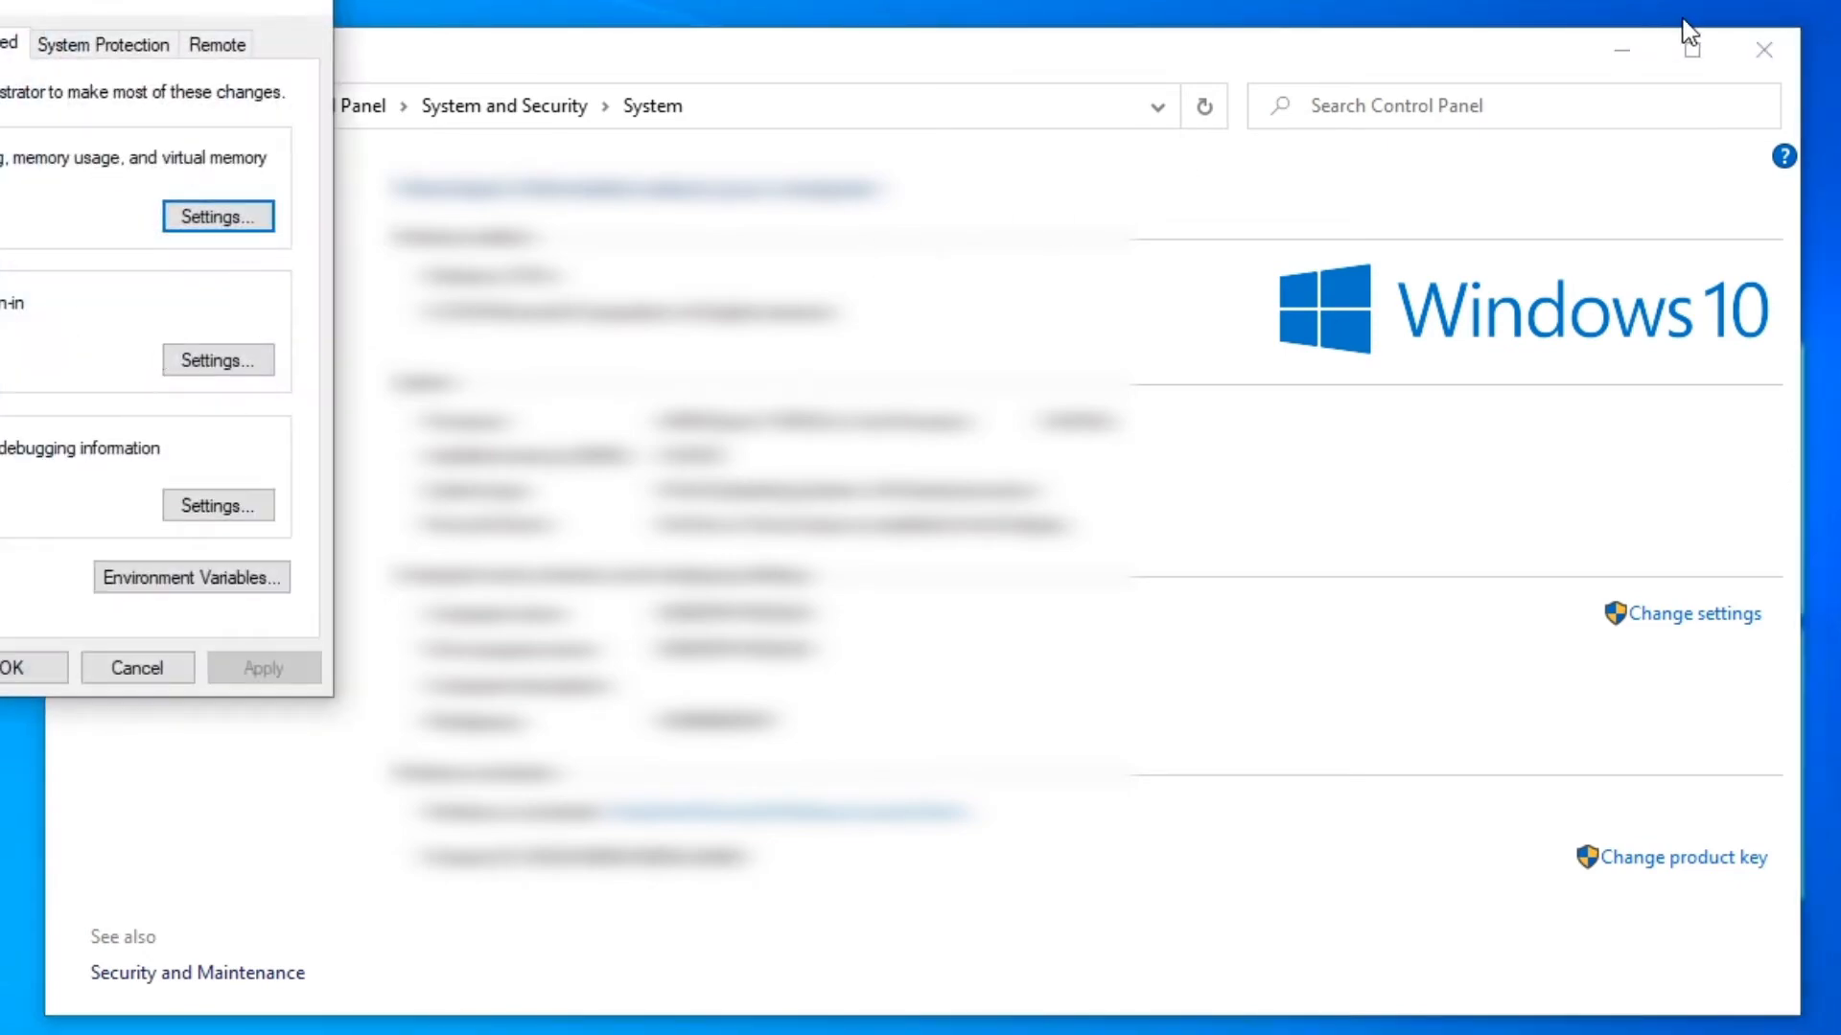
click(1765, 50)
drag(97, 4, 942, 90)
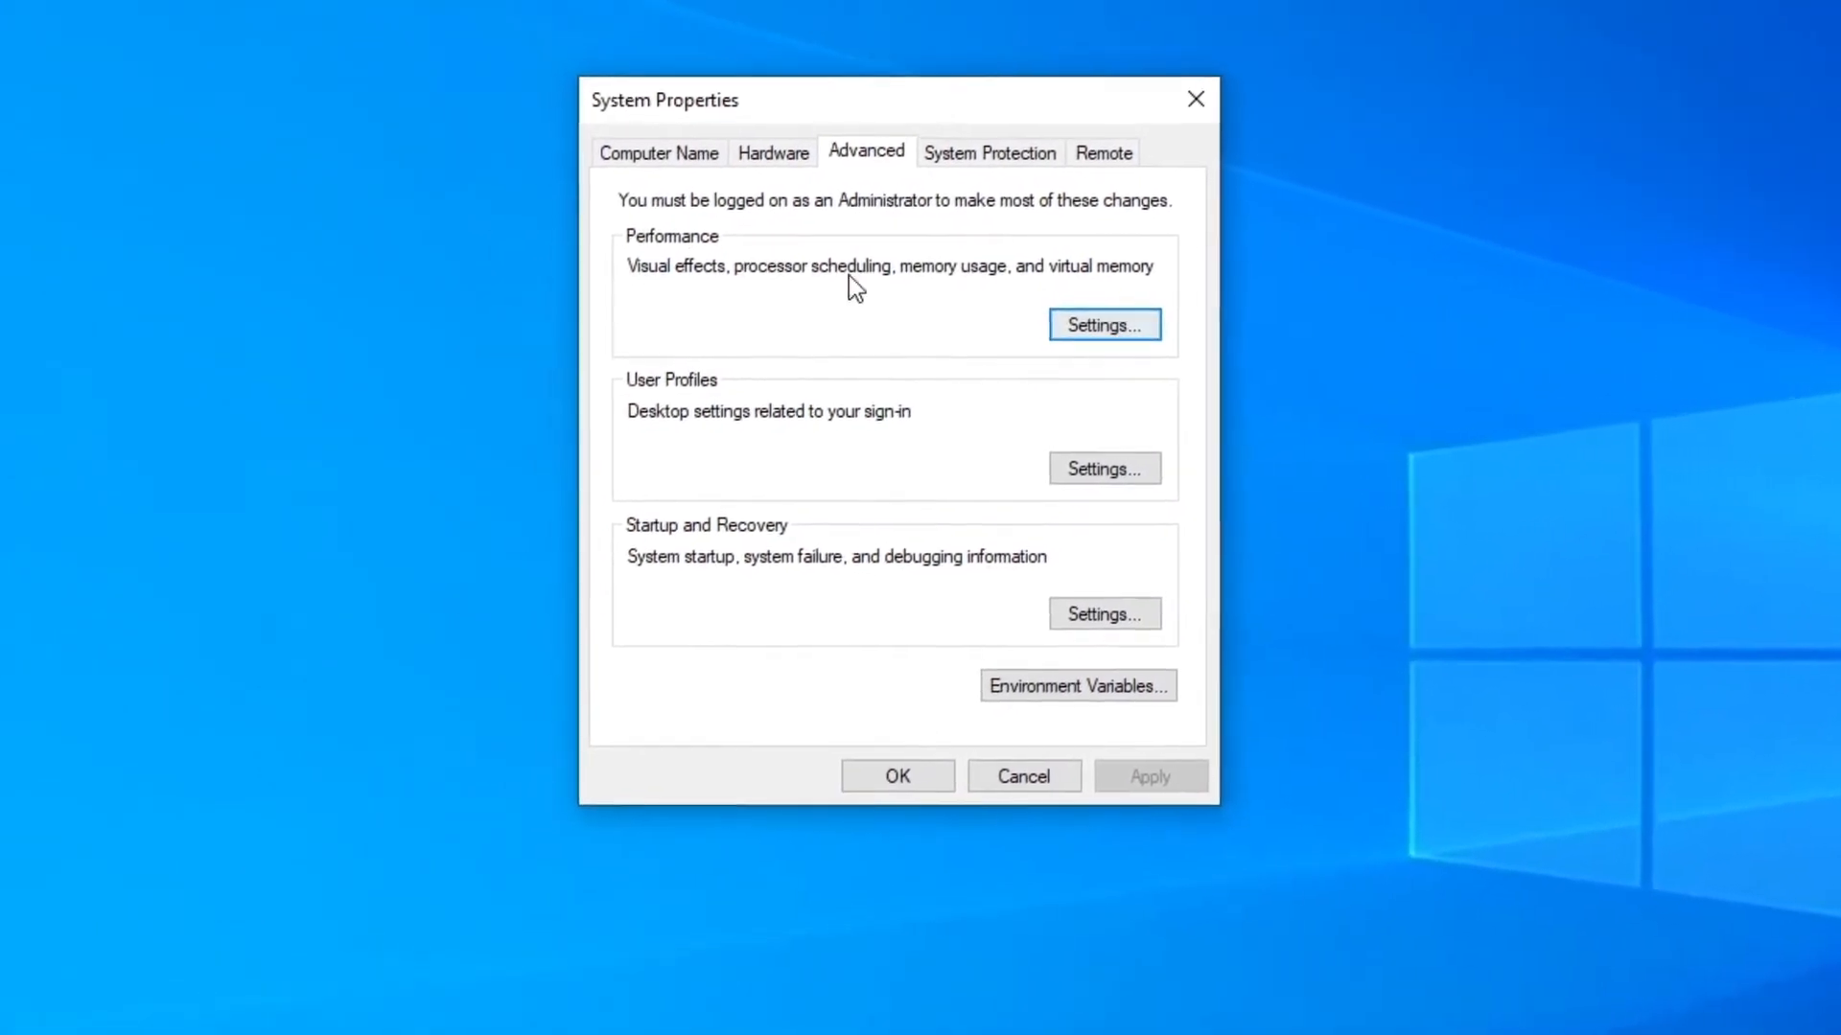
Step: Open the Performance settings from System Properties and reposition the Performance Options dialog
click(1120, 331)
drag(1037, 228, 986, 67)
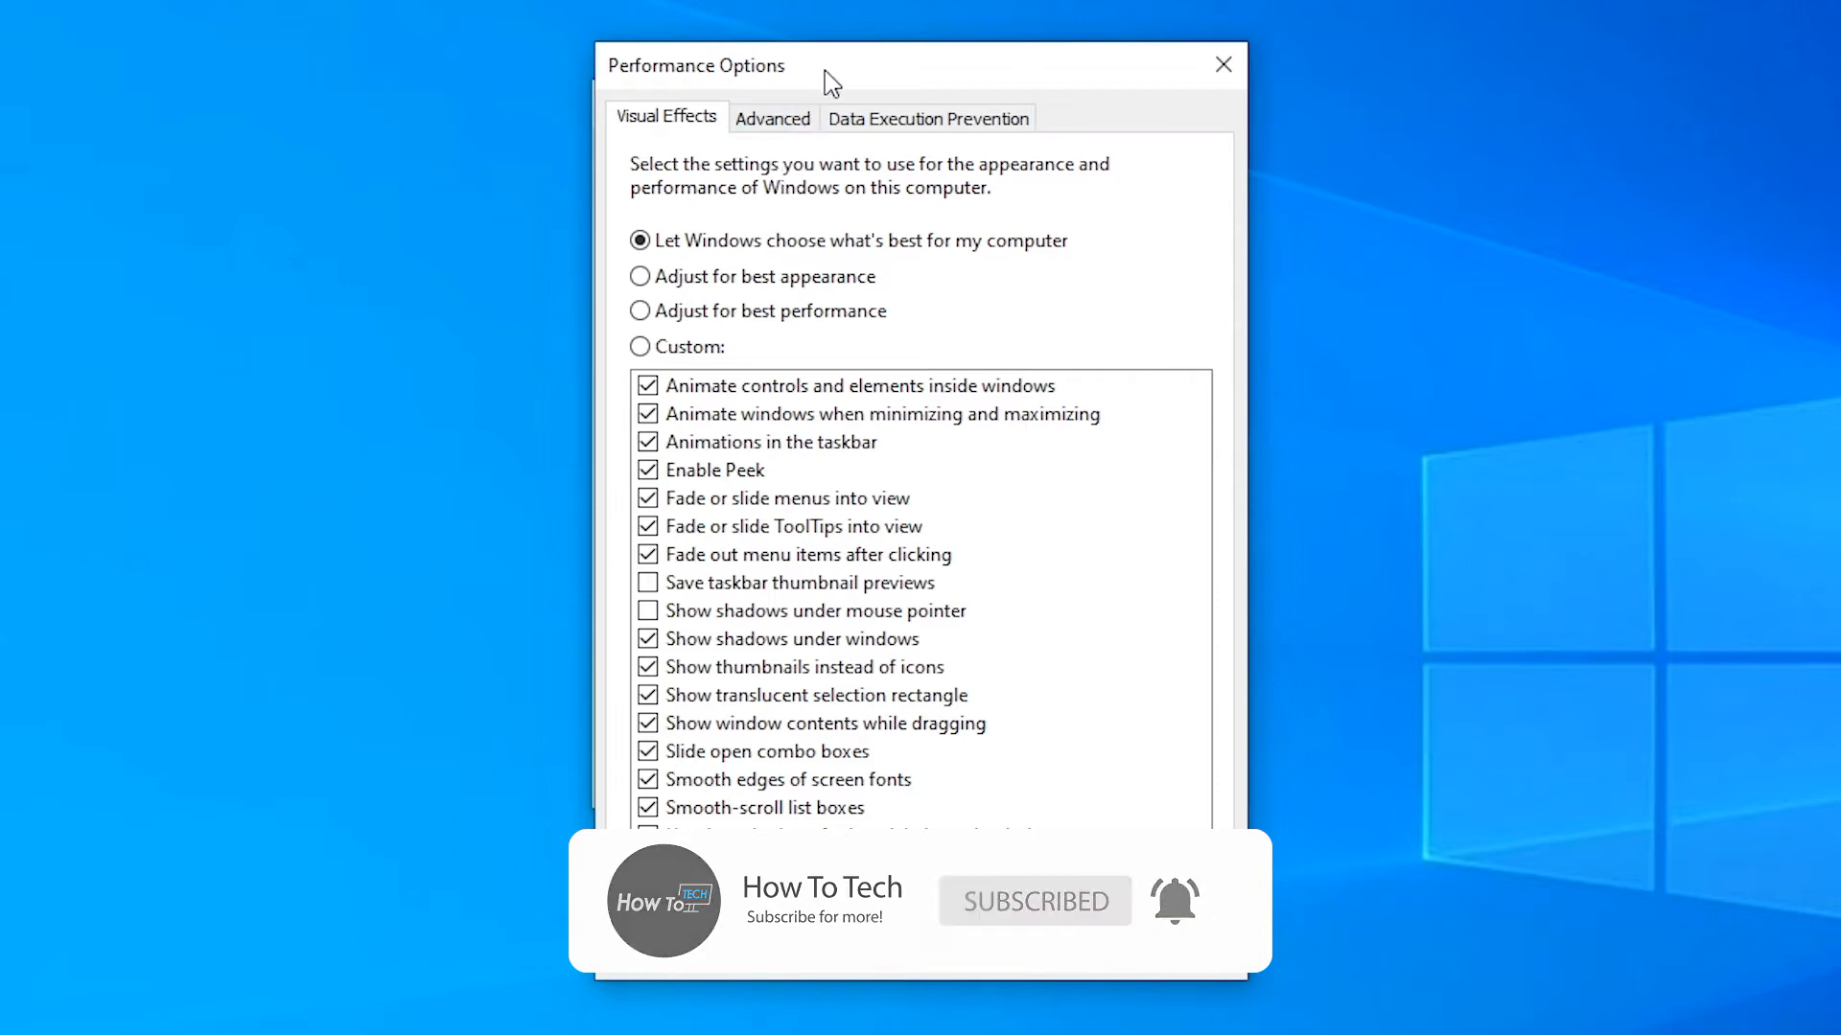
drag(825, 71, 817, 69)
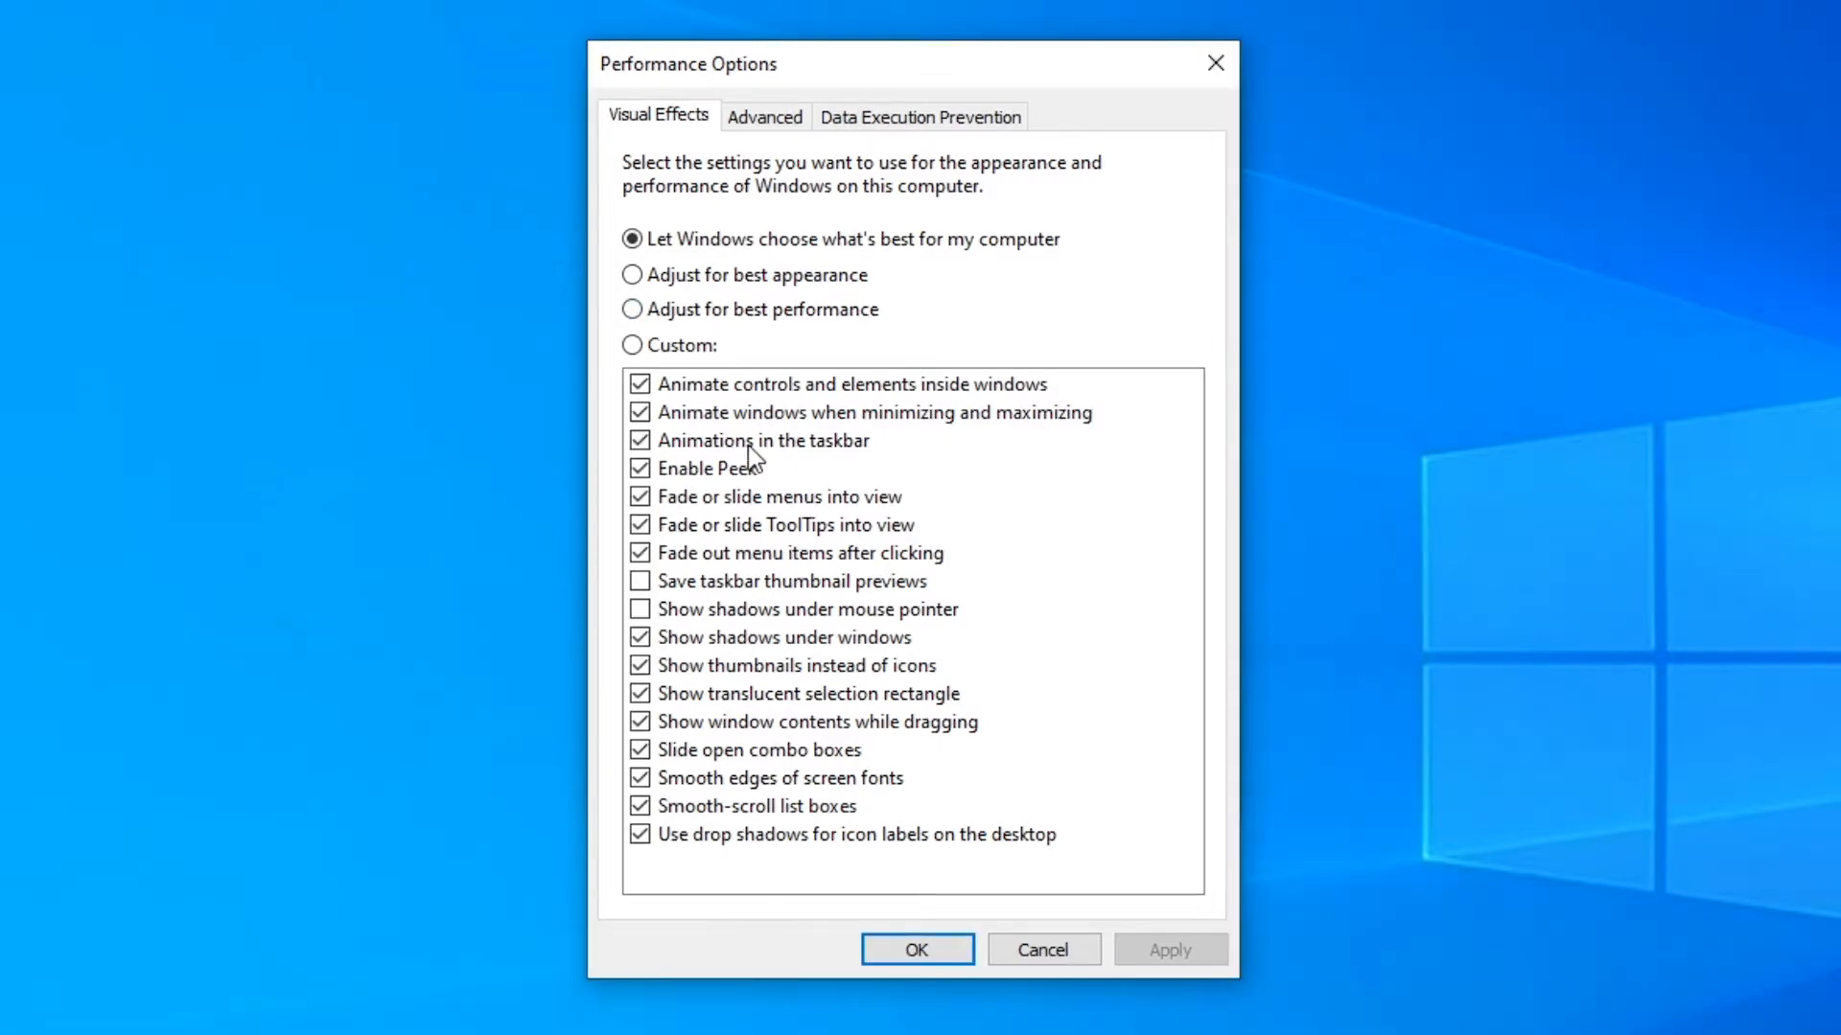
Step: Apply the "Adjust for best appearance" preset, and replace it by applying "Adjust for best performance"
click(724, 280)
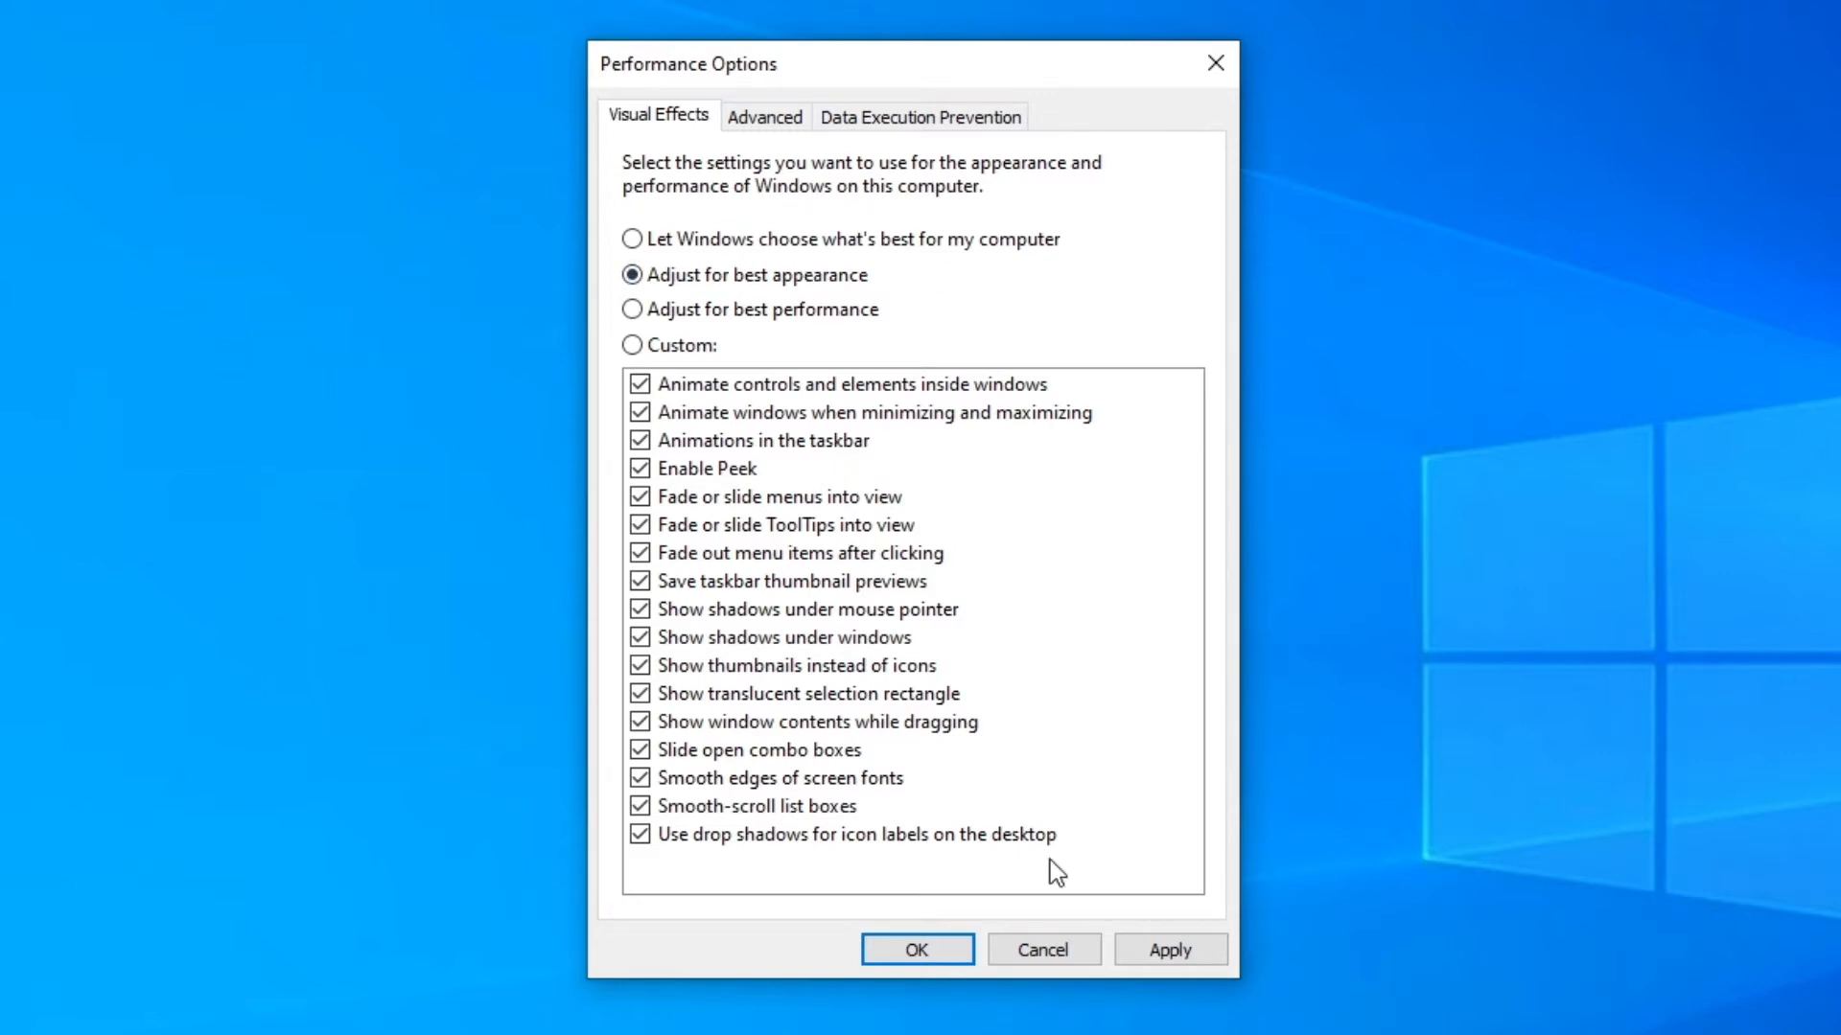
click(1185, 952)
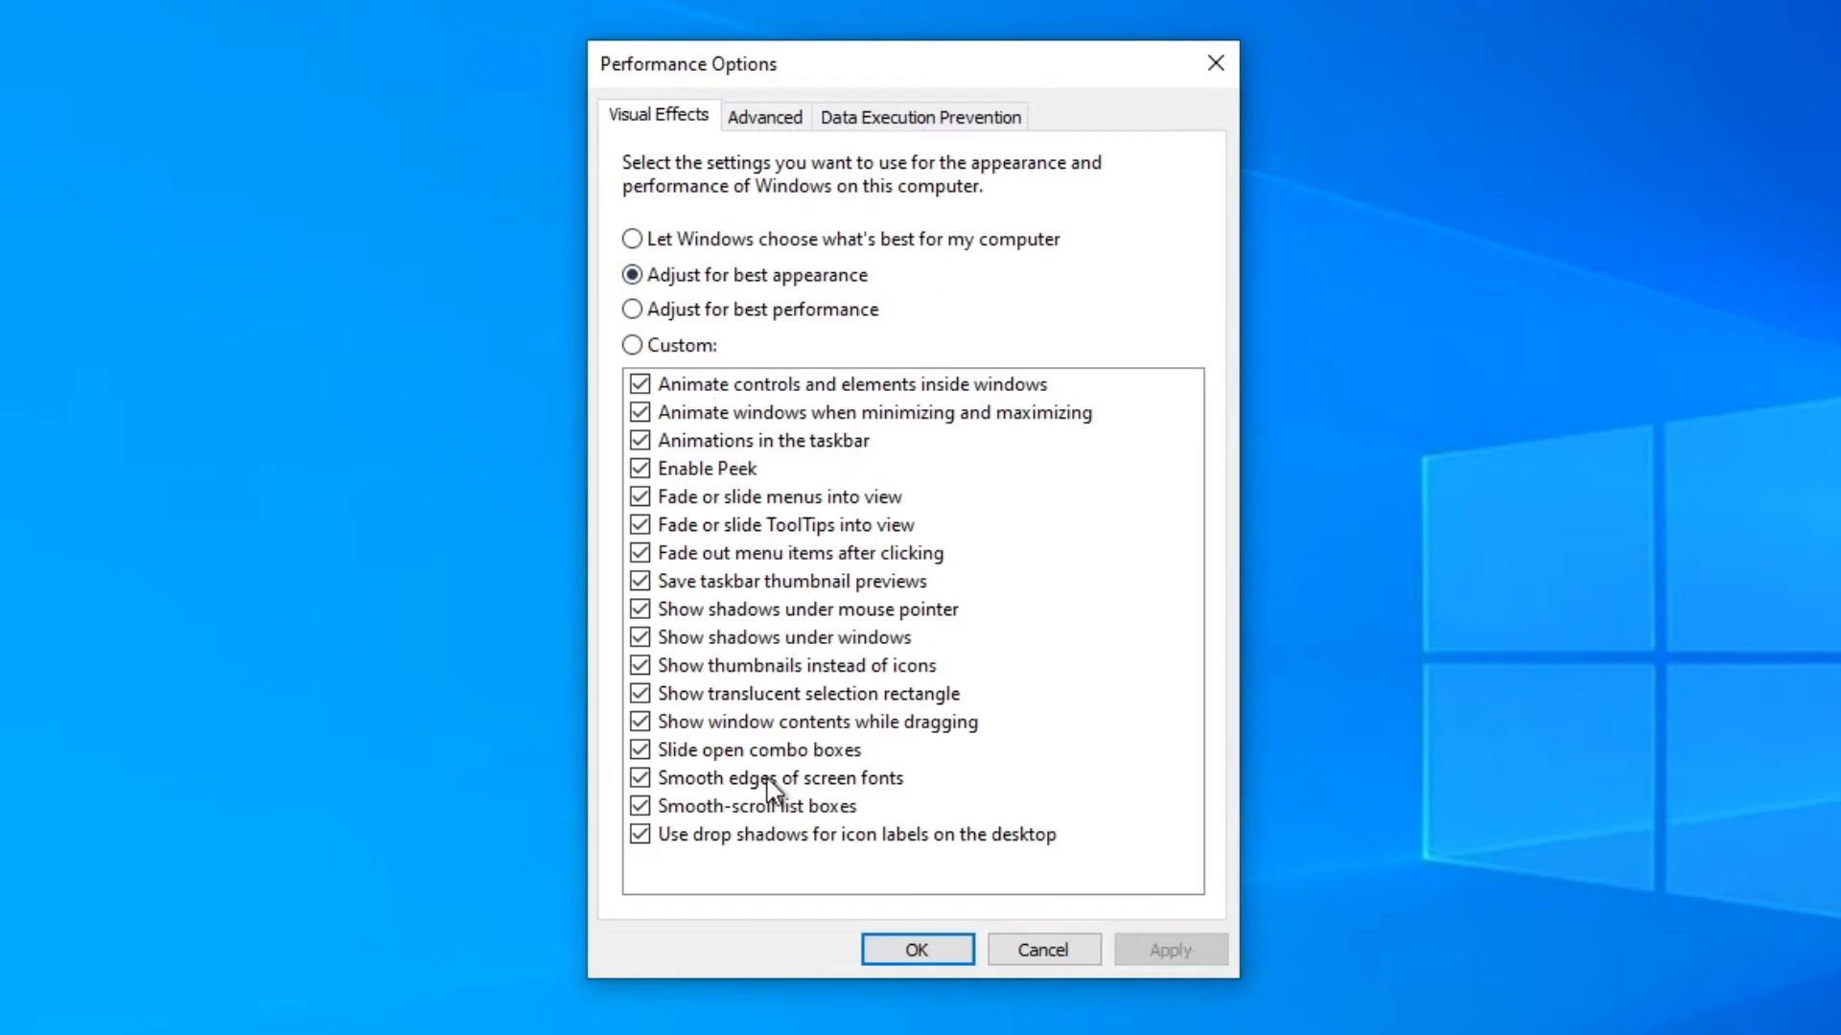
click(725, 320)
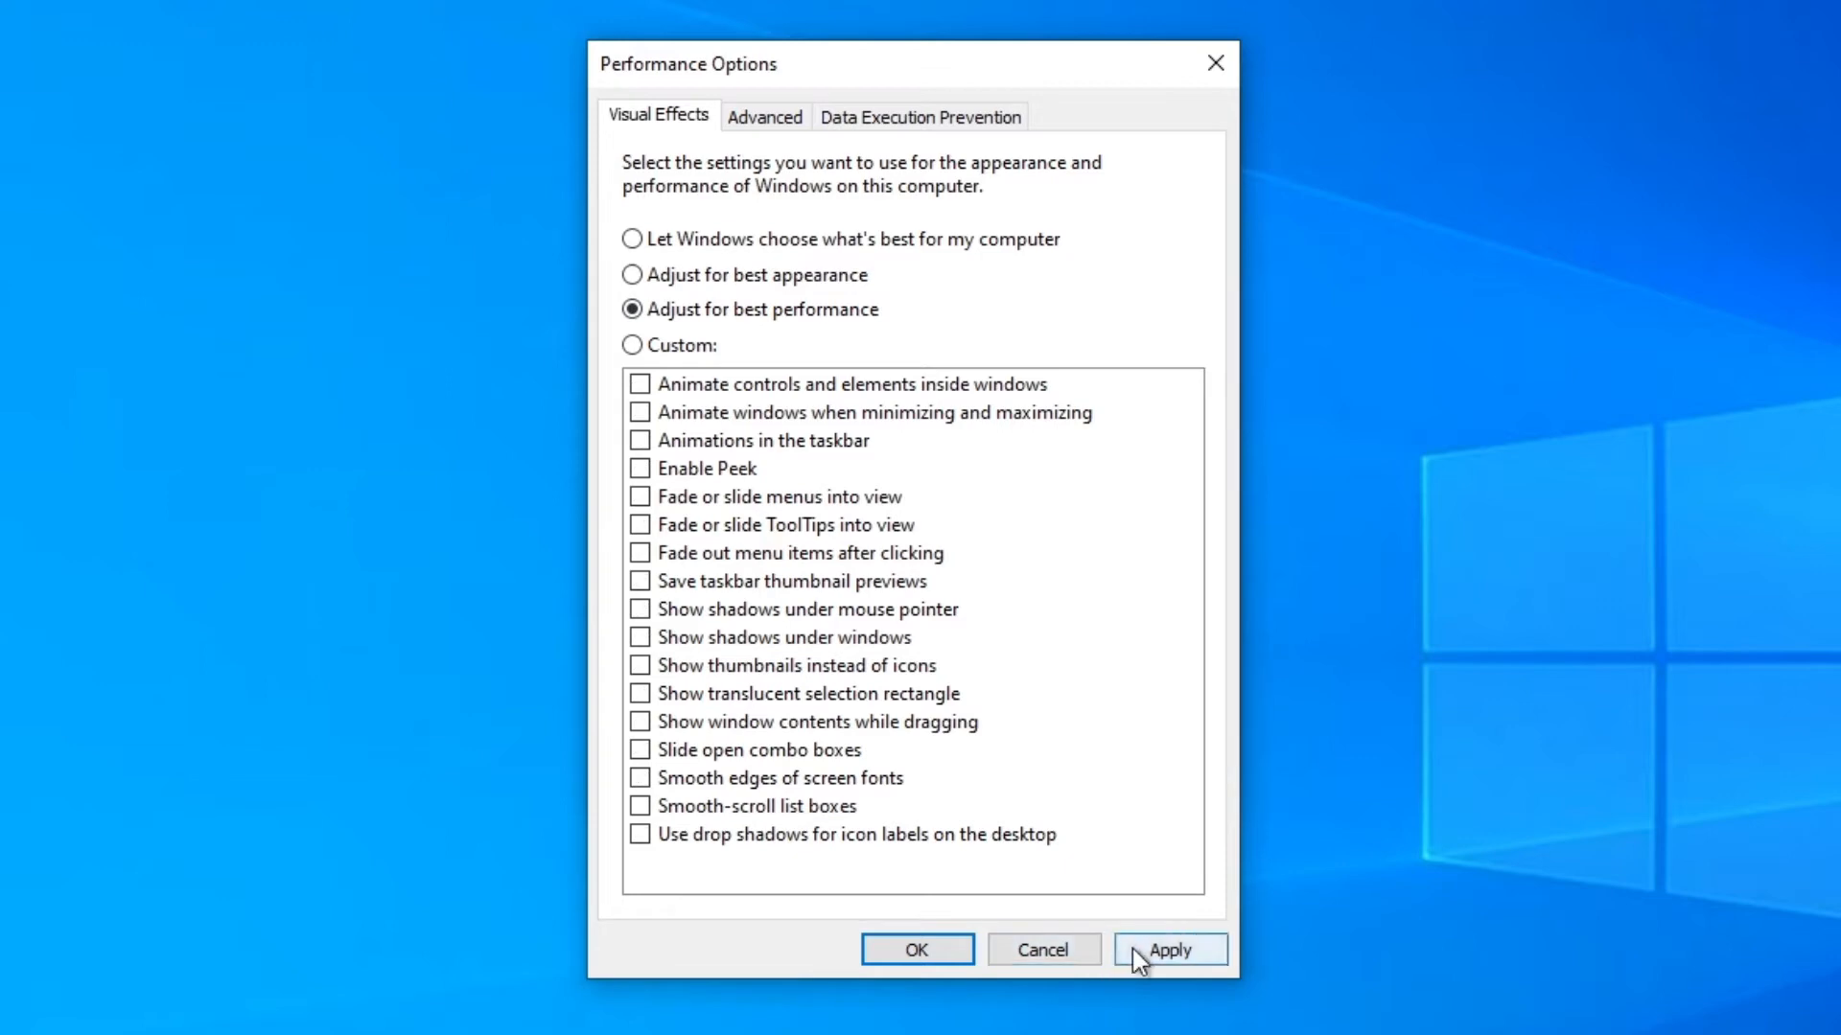
click(1132, 948)
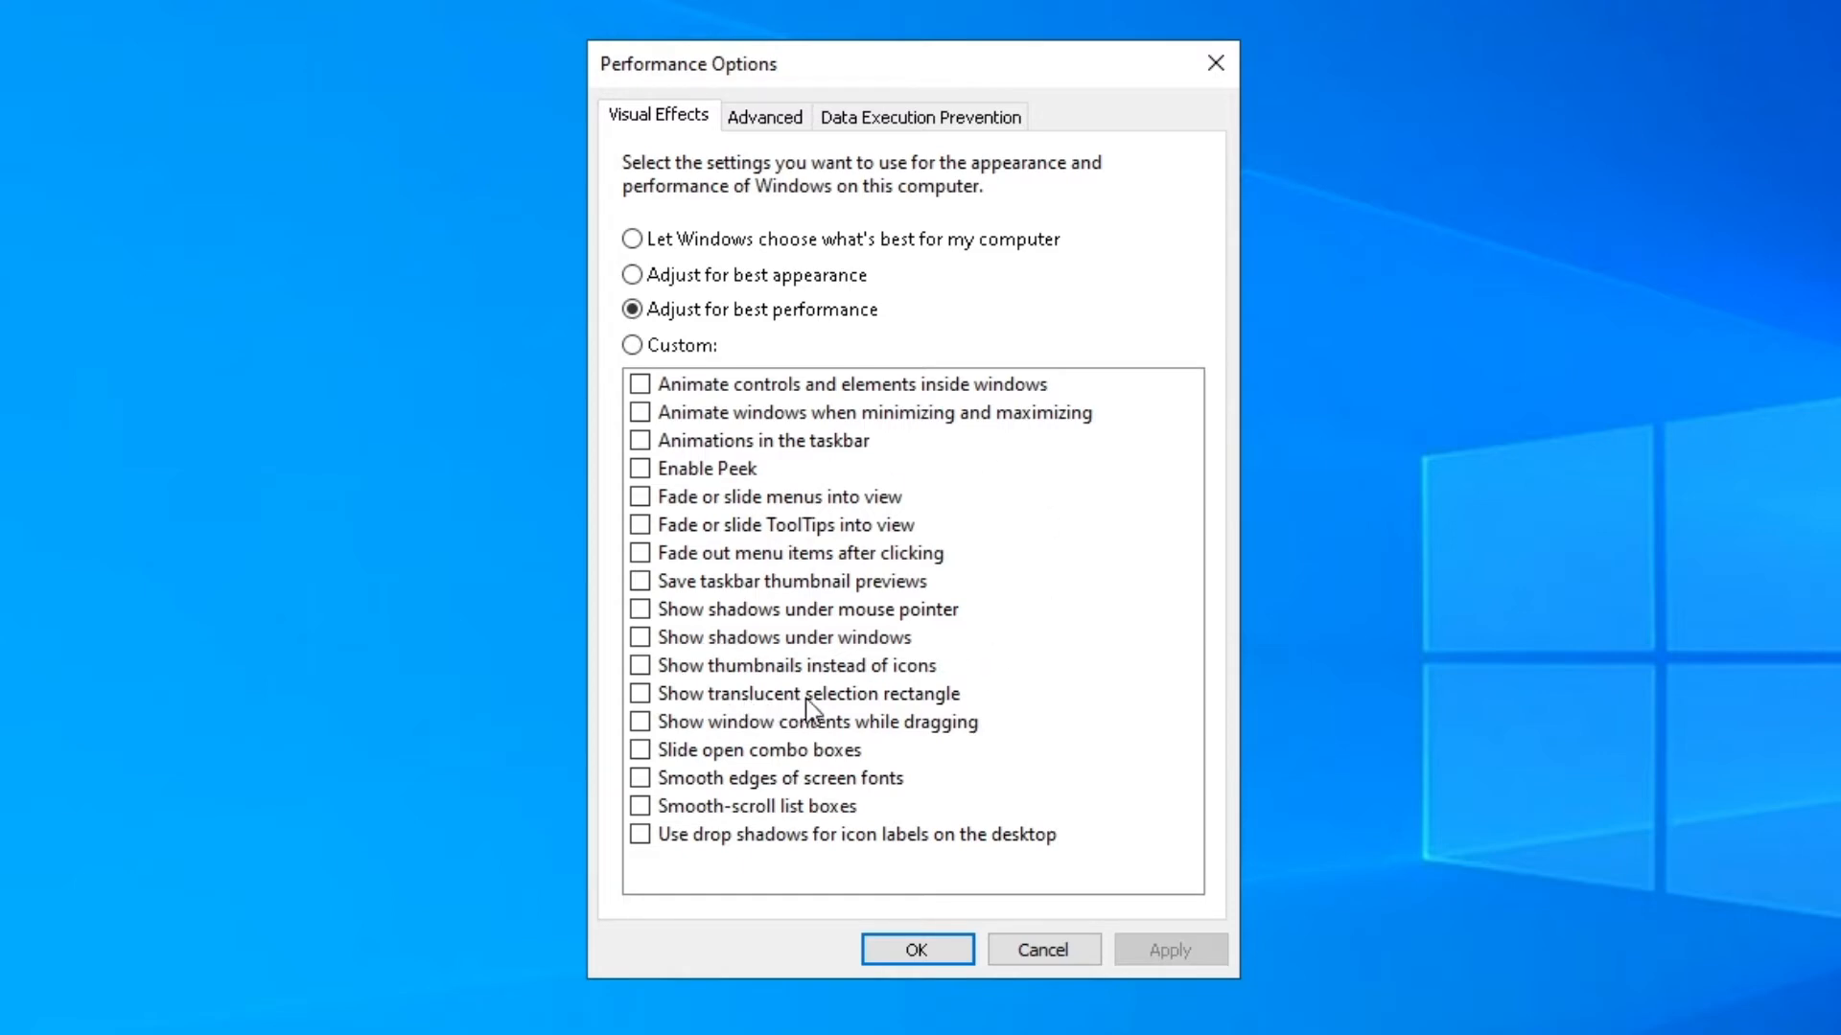
Step: Test desktop selection with "Show translucent selection rectangle" off and on, and apply the effect as disabled again
drag(1460, 188, 1654, 44)
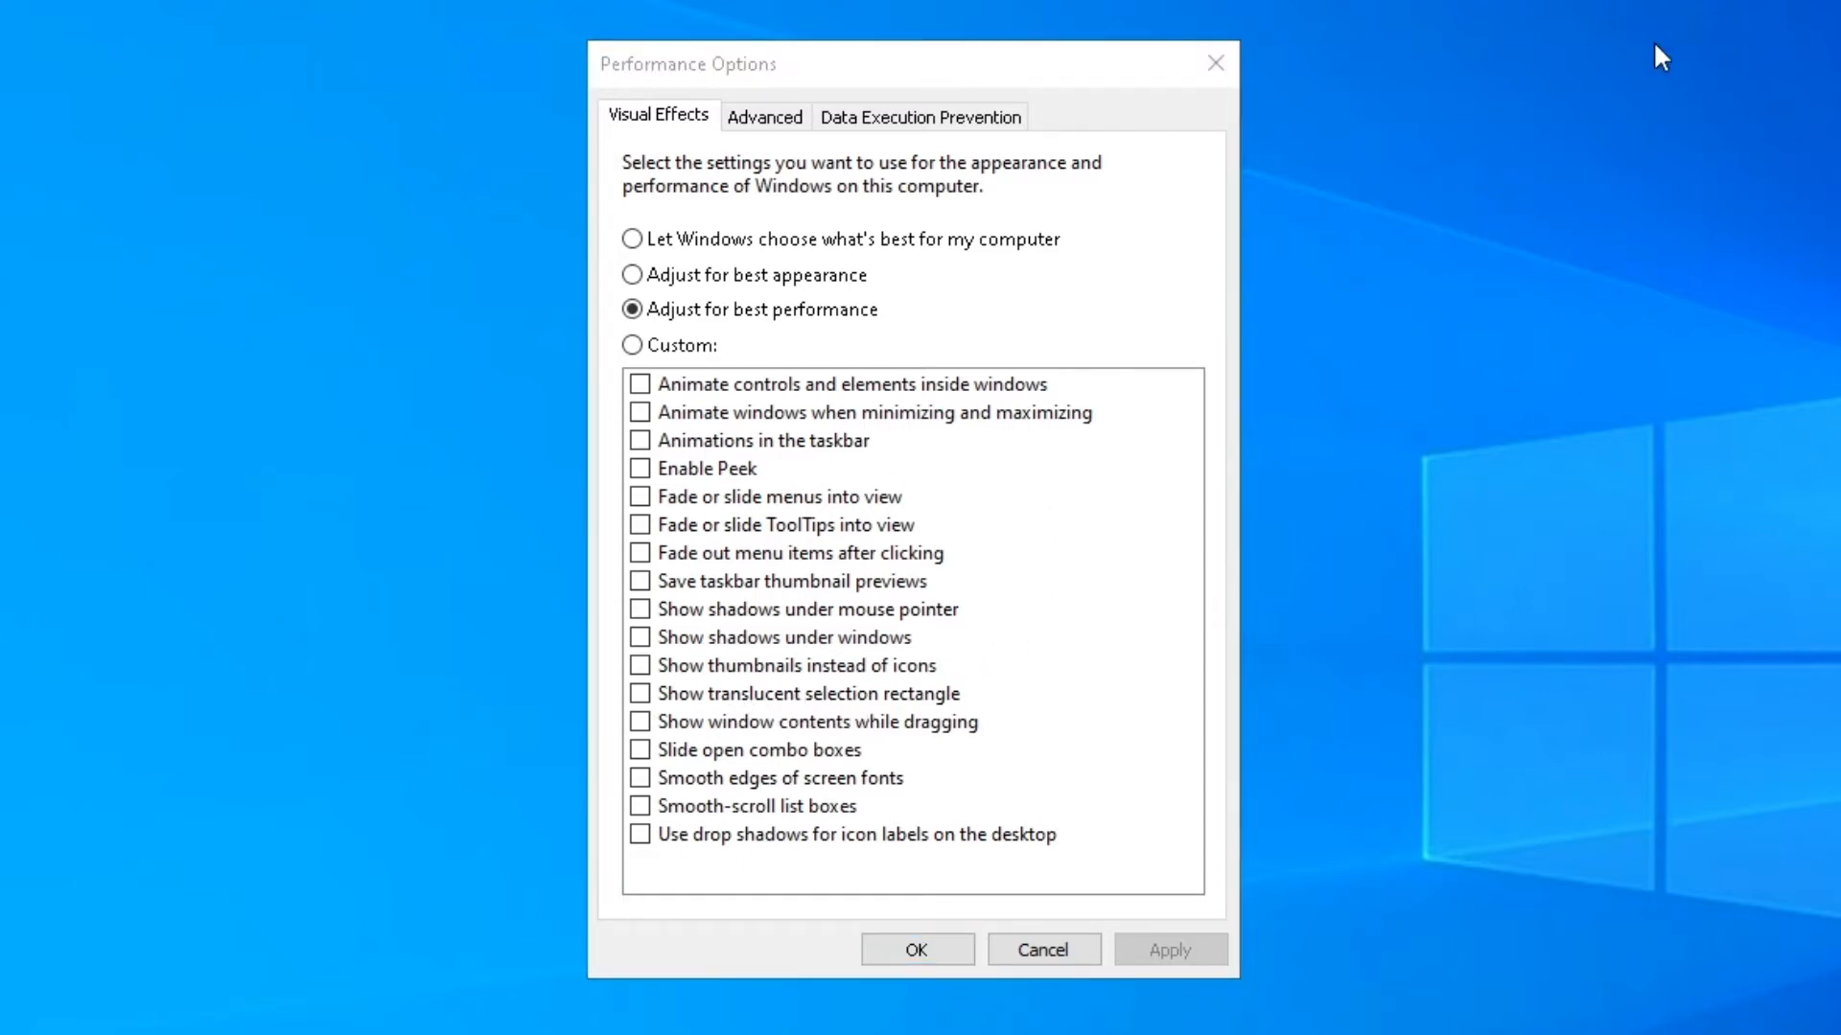
click(781, 694)
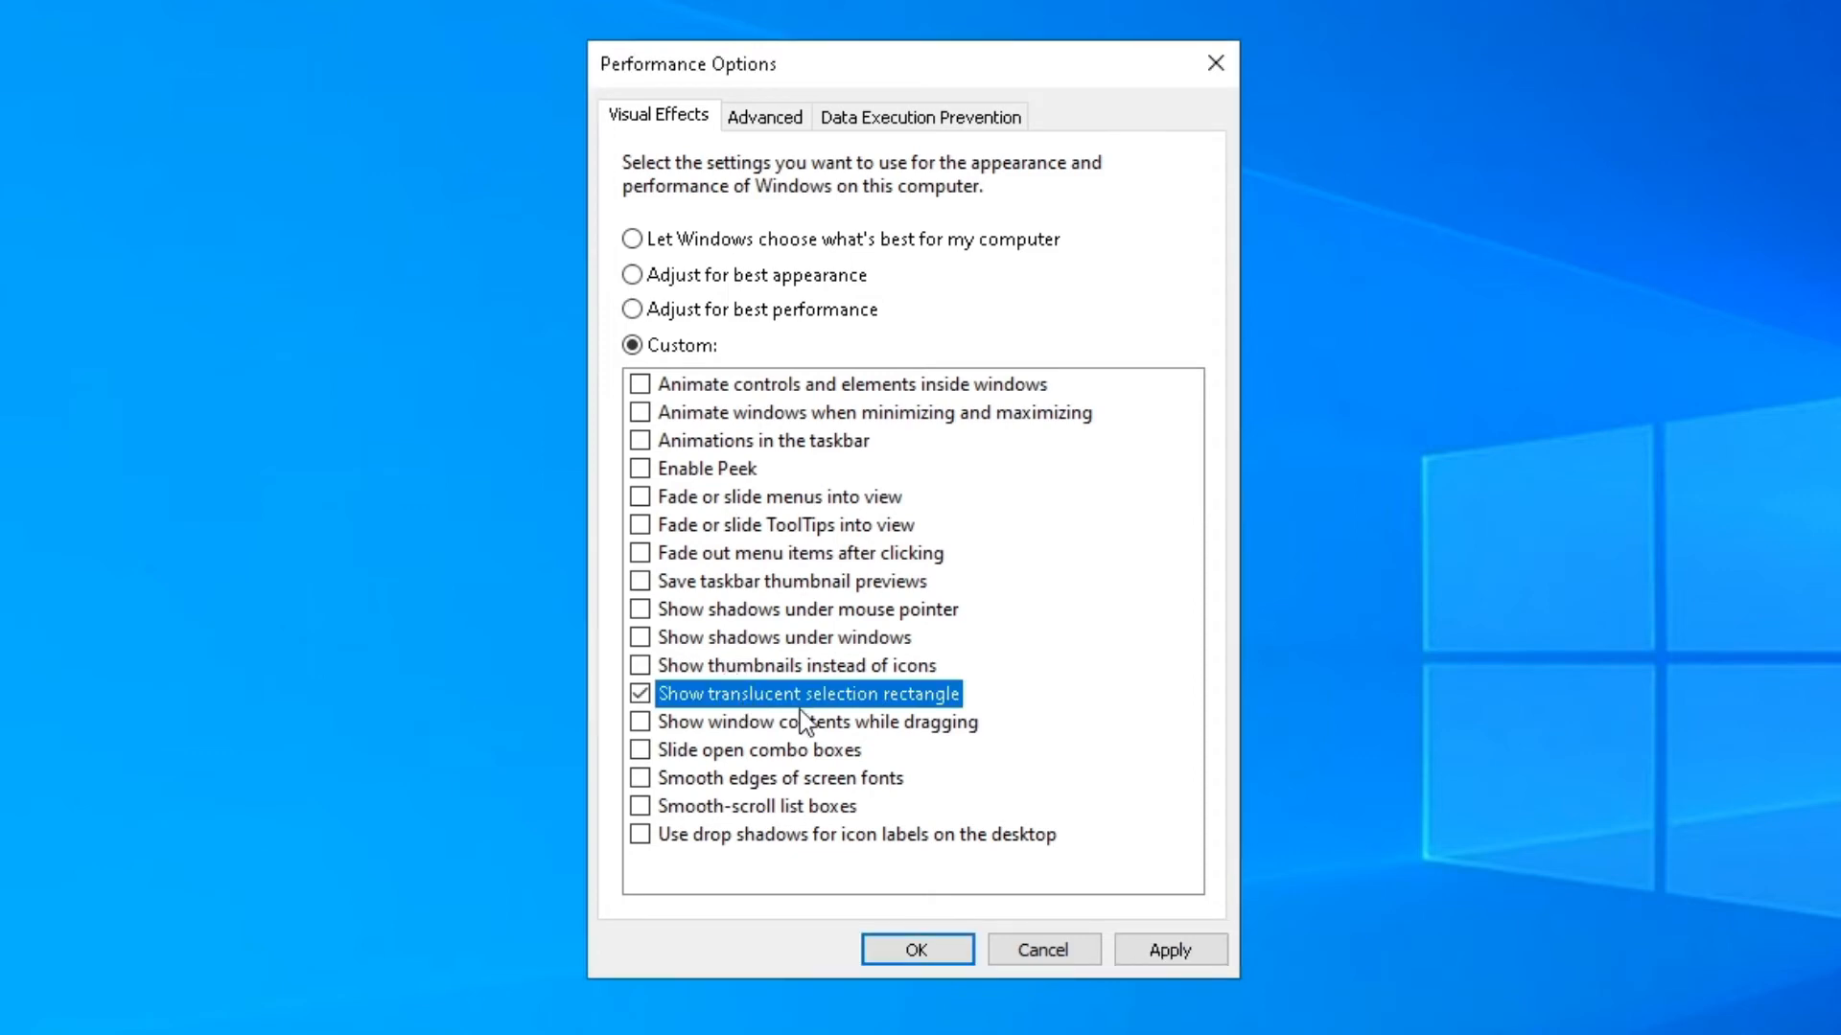
click(1172, 957)
drag(1578, 315, 1637, 577)
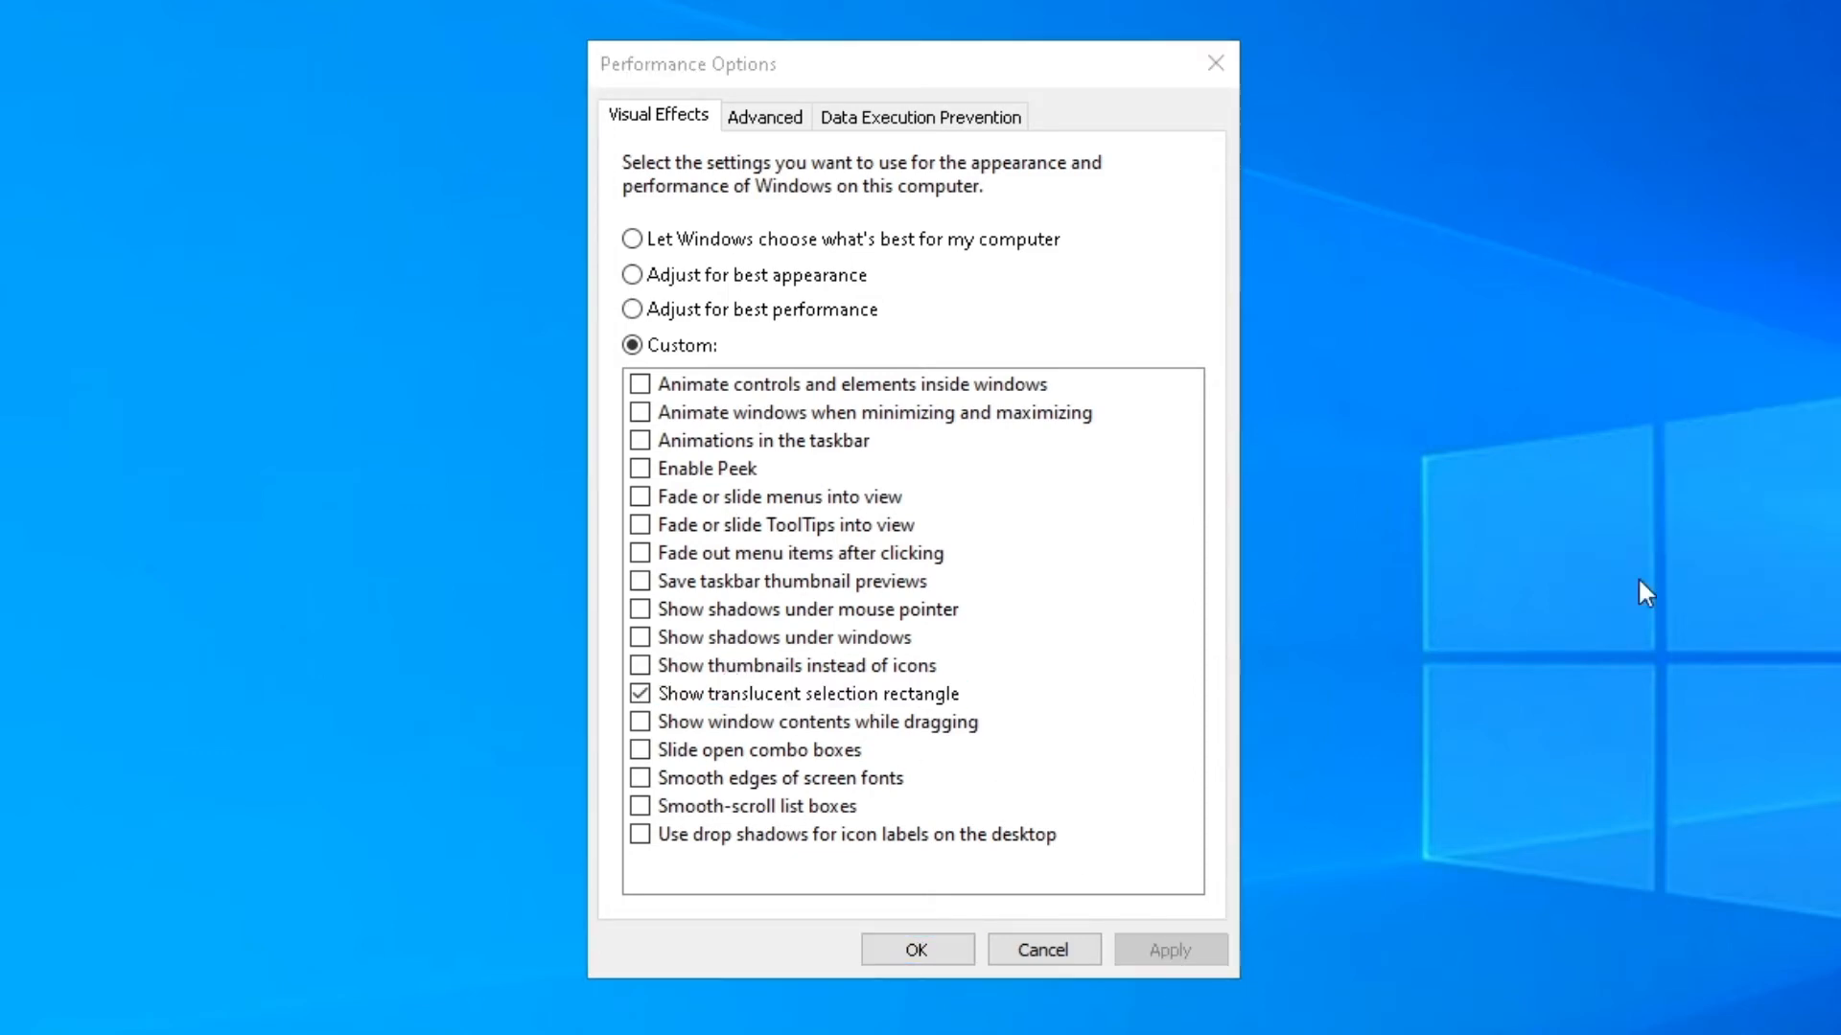
click(820, 696)
click(1165, 951)
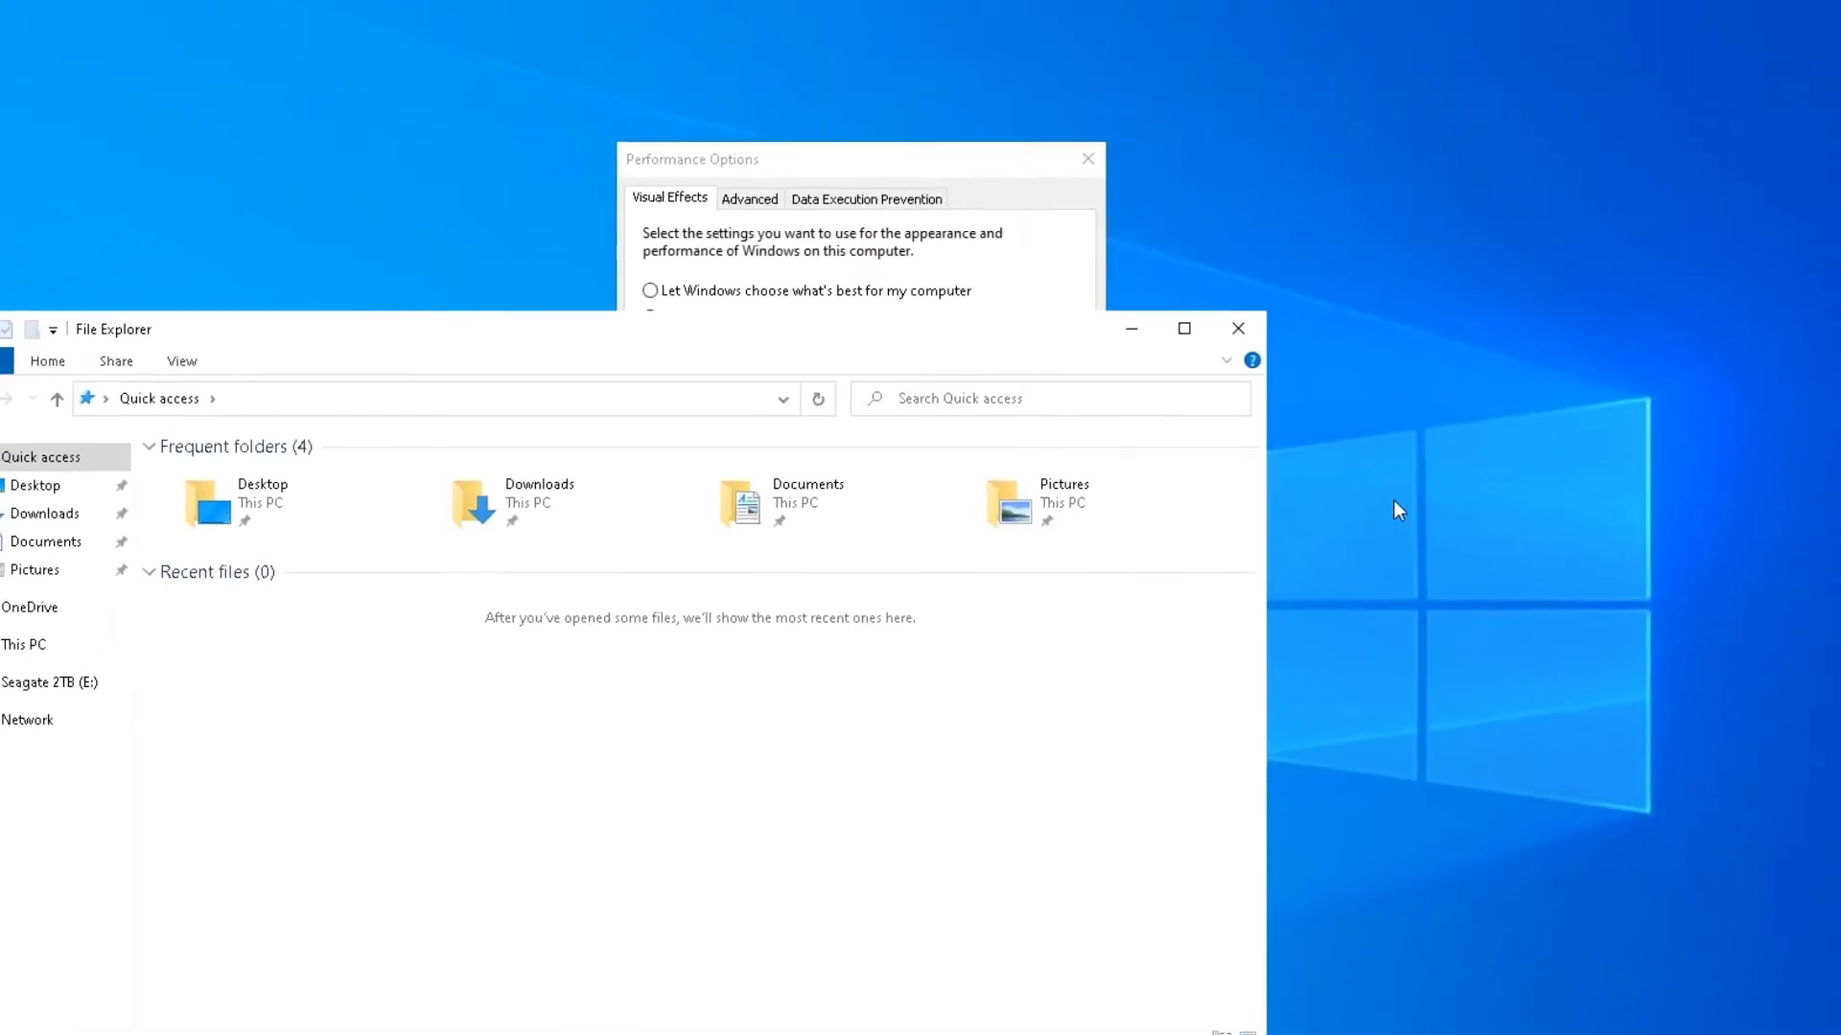
Step: View the Documents folder in File Explorer, move the window to observe its contents while dragging, and close it
mouse_move(156, 508)
mouse_down()
mouse_move(166, 566)
mouse_move(157, 508)
mouse_up()
click(173, 527)
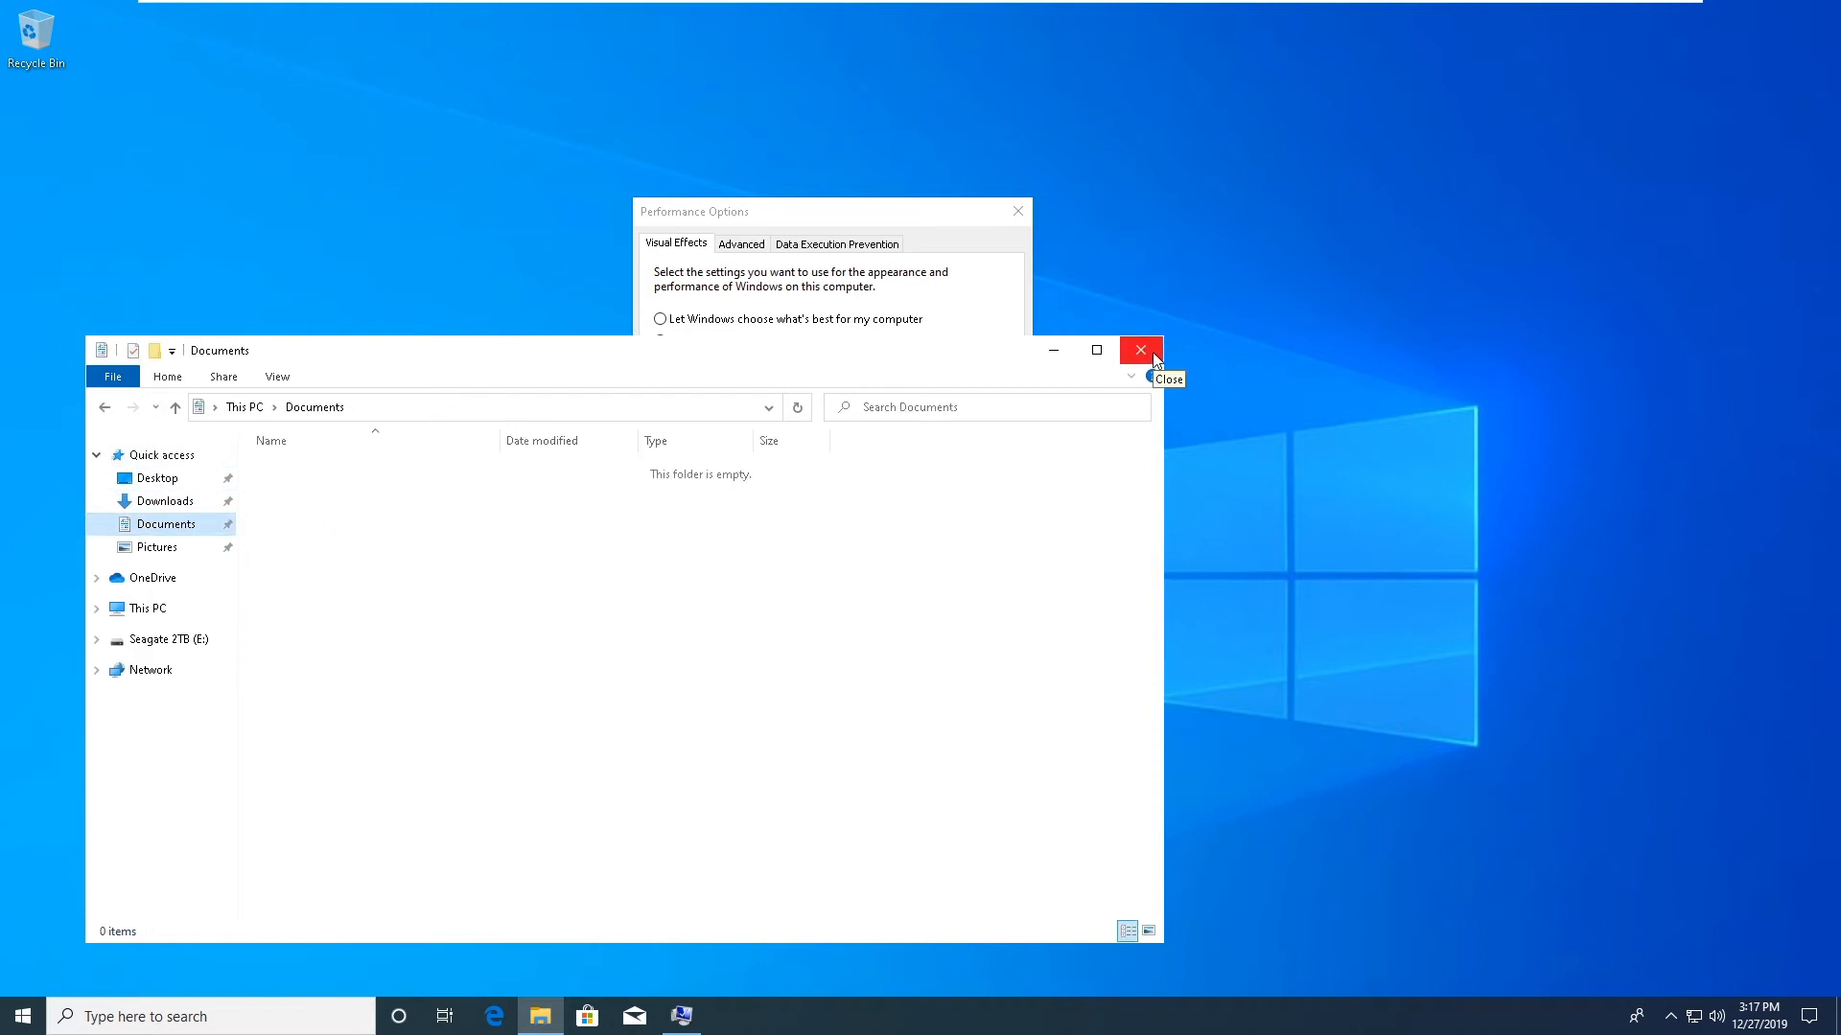
drag(915, 355, 1129, 341)
click(1354, 331)
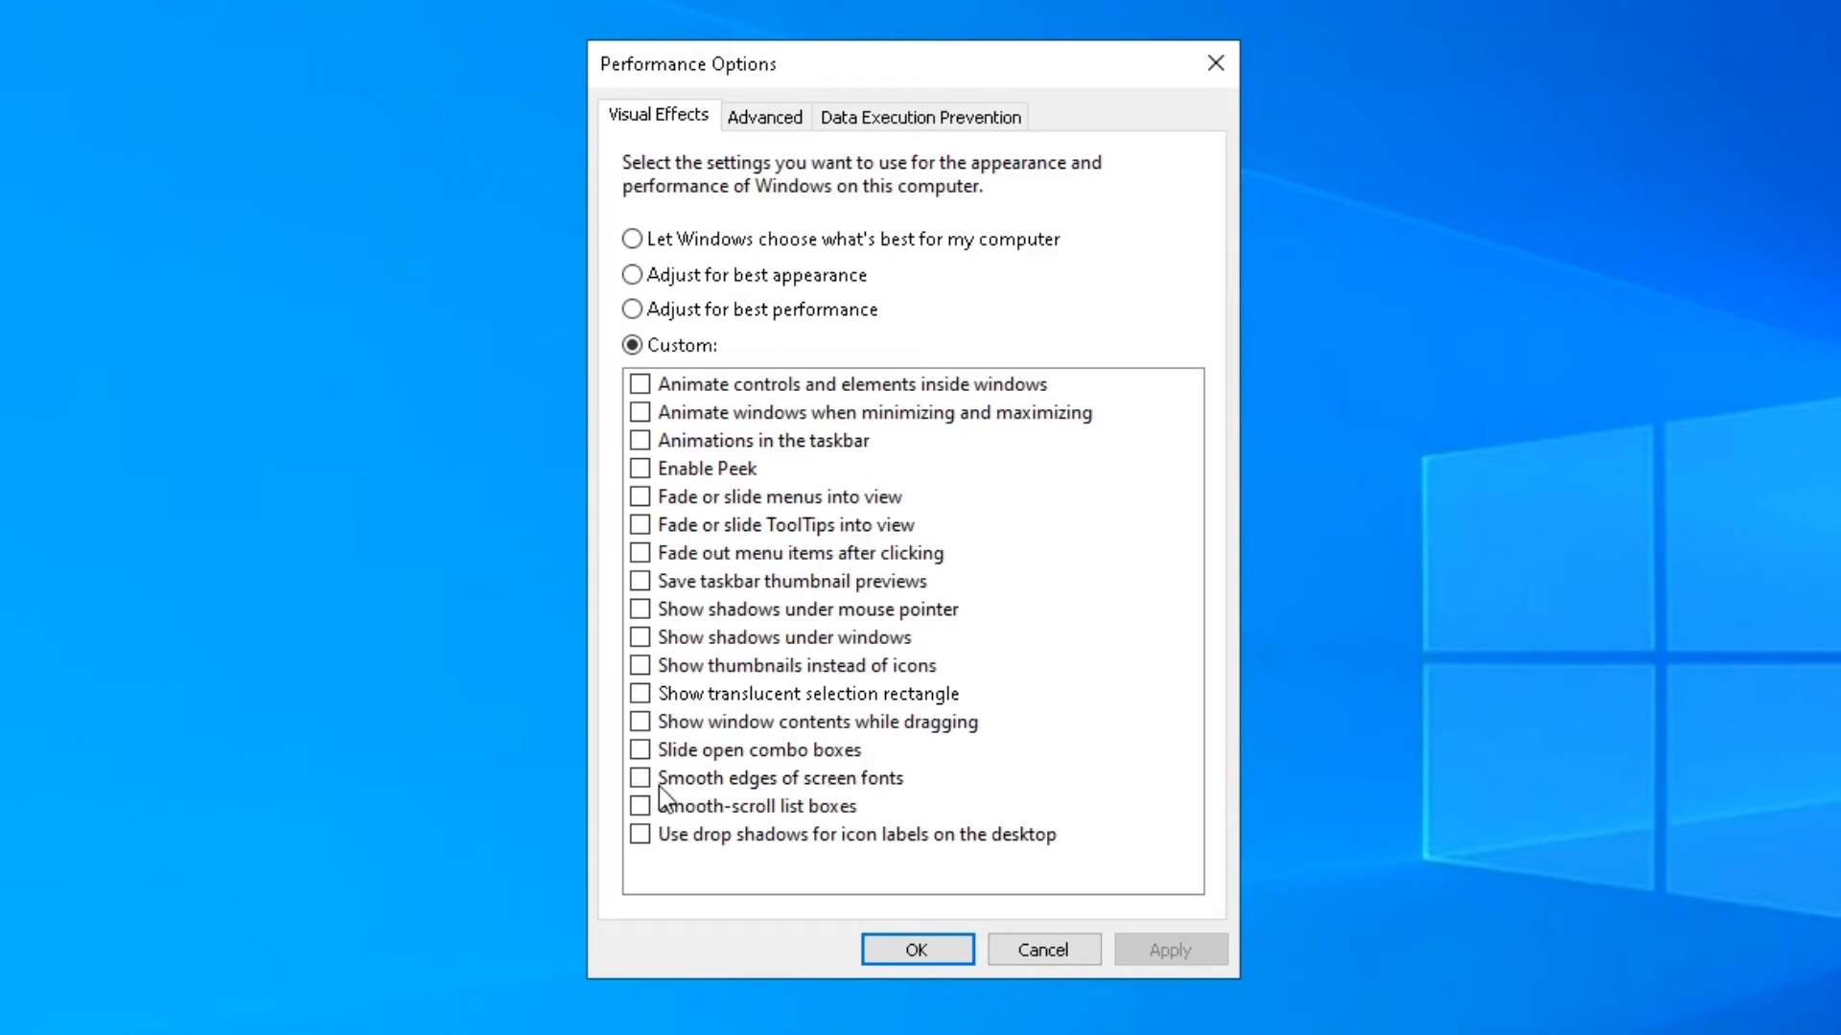
Step: Enable "Smooth edges of screen fonts" and "Smooth-scroll list boxes", and apply the changes
click(652, 785)
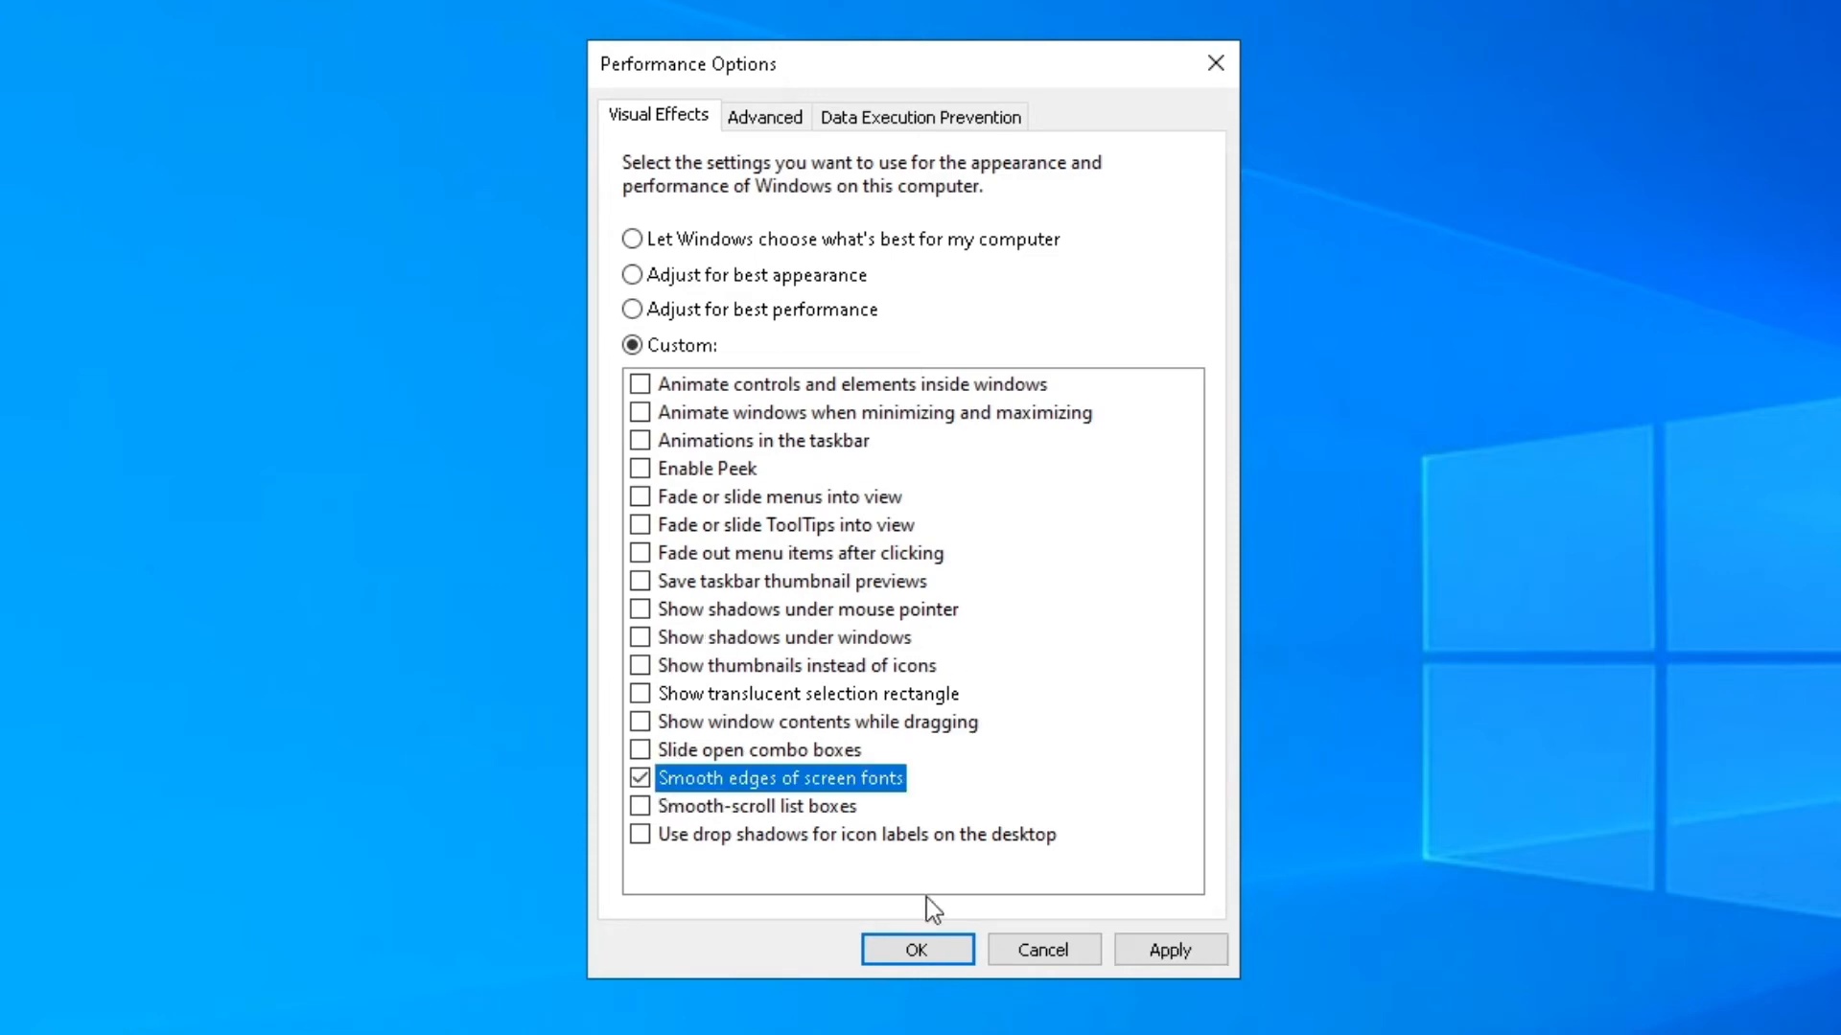
click(784, 783)
click(805, 810)
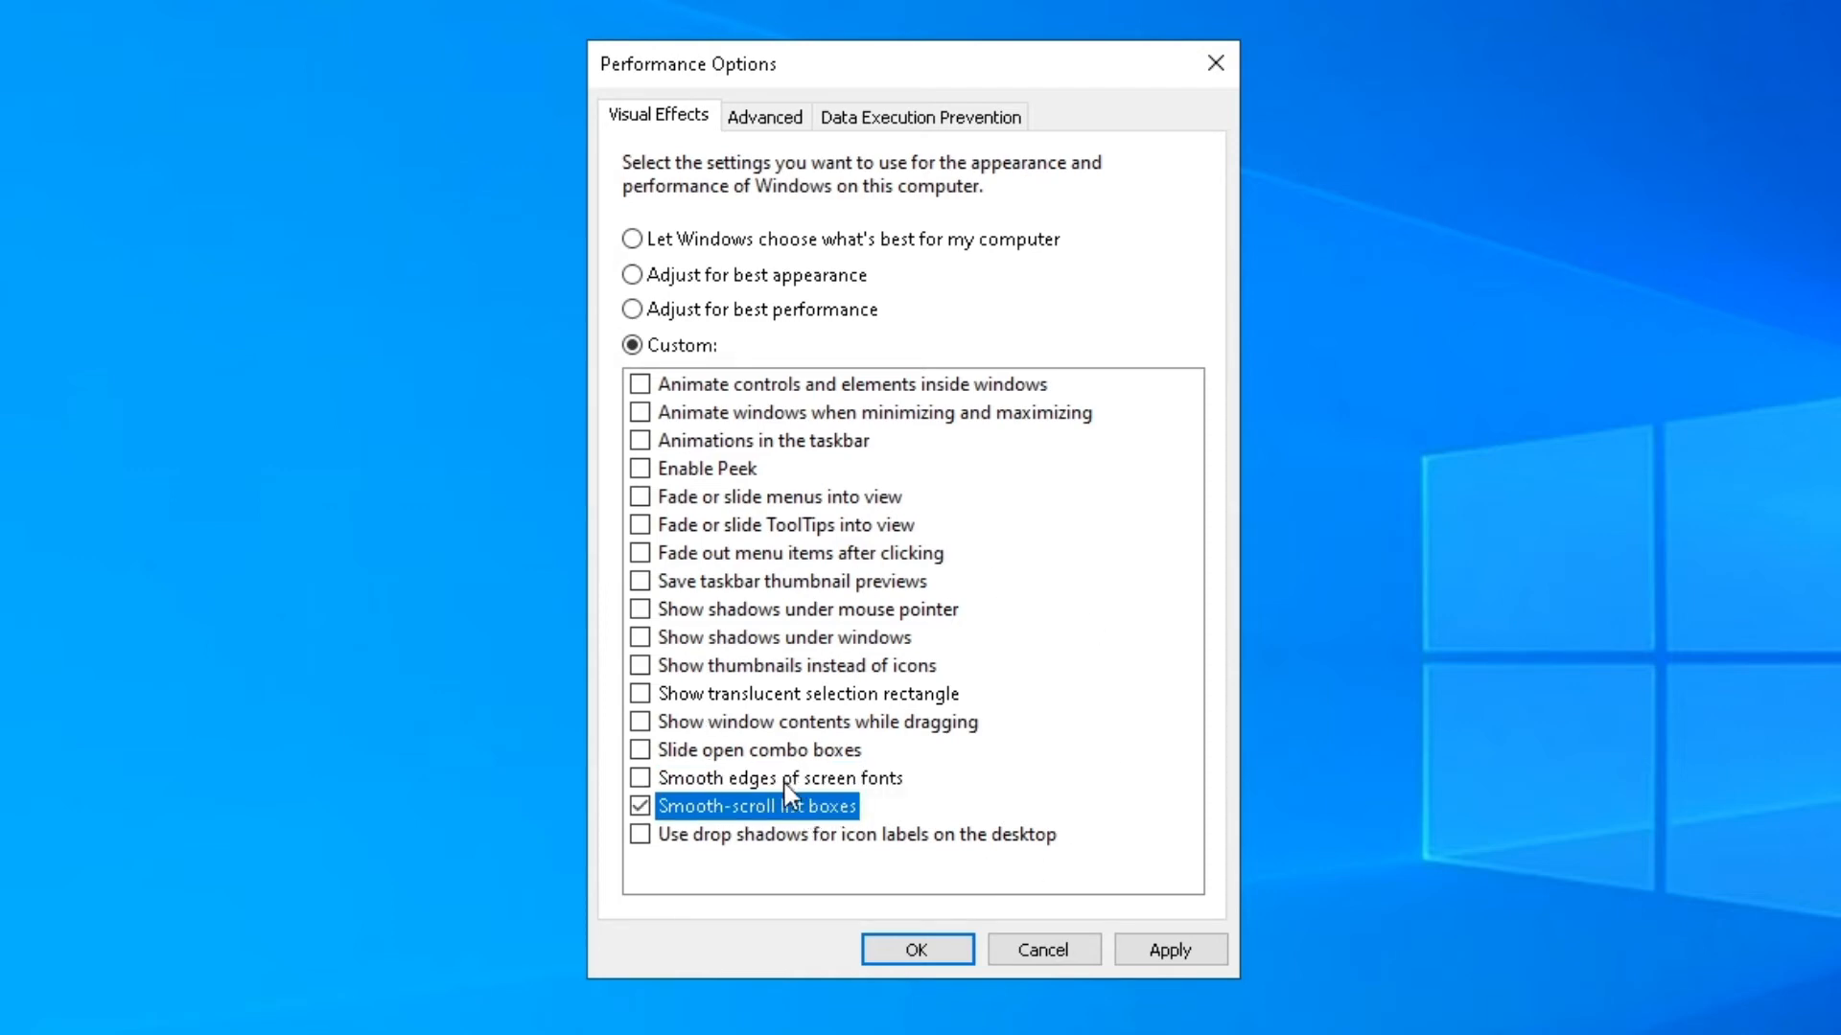
click(784, 784)
click(1171, 955)
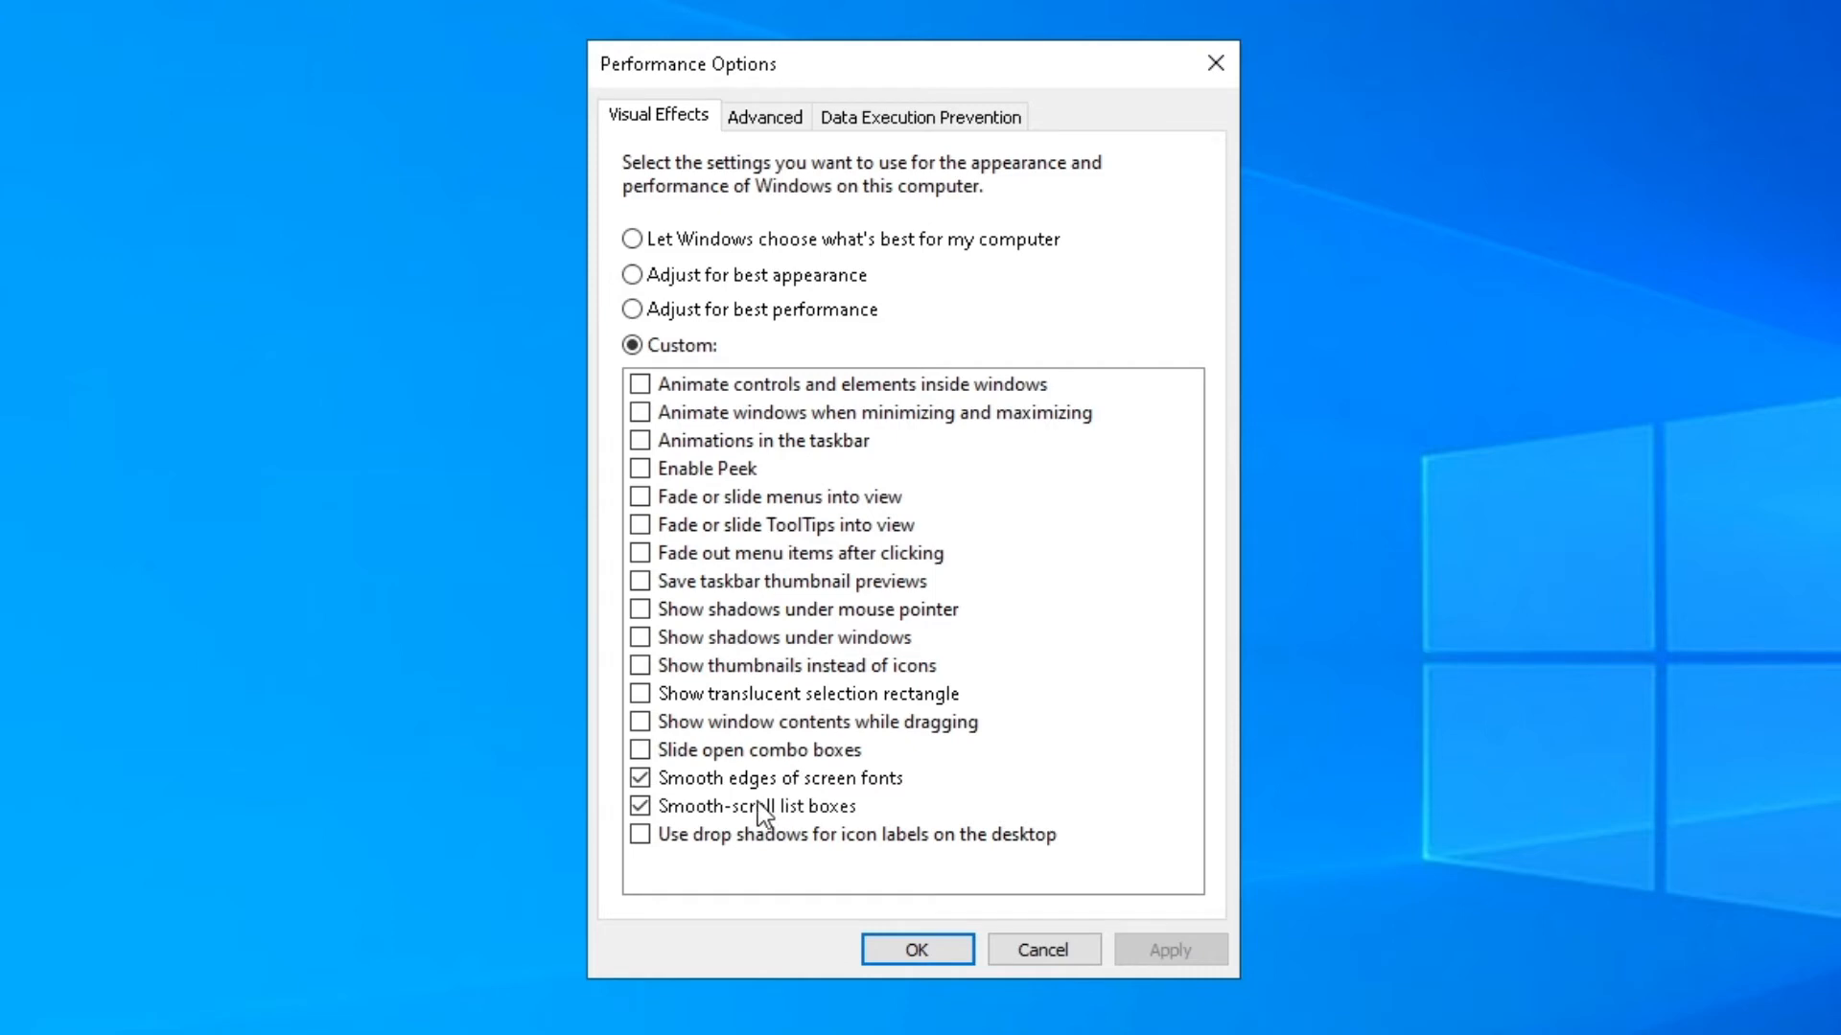
Step: Disable "Smooth-scroll list boxes" and "Smooth edges of screen fonts", toggle "Slide open combo boxes" on and off, and apply
click(766, 810)
click(767, 753)
click(1141, 951)
click(767, 781)
click(761, 752)
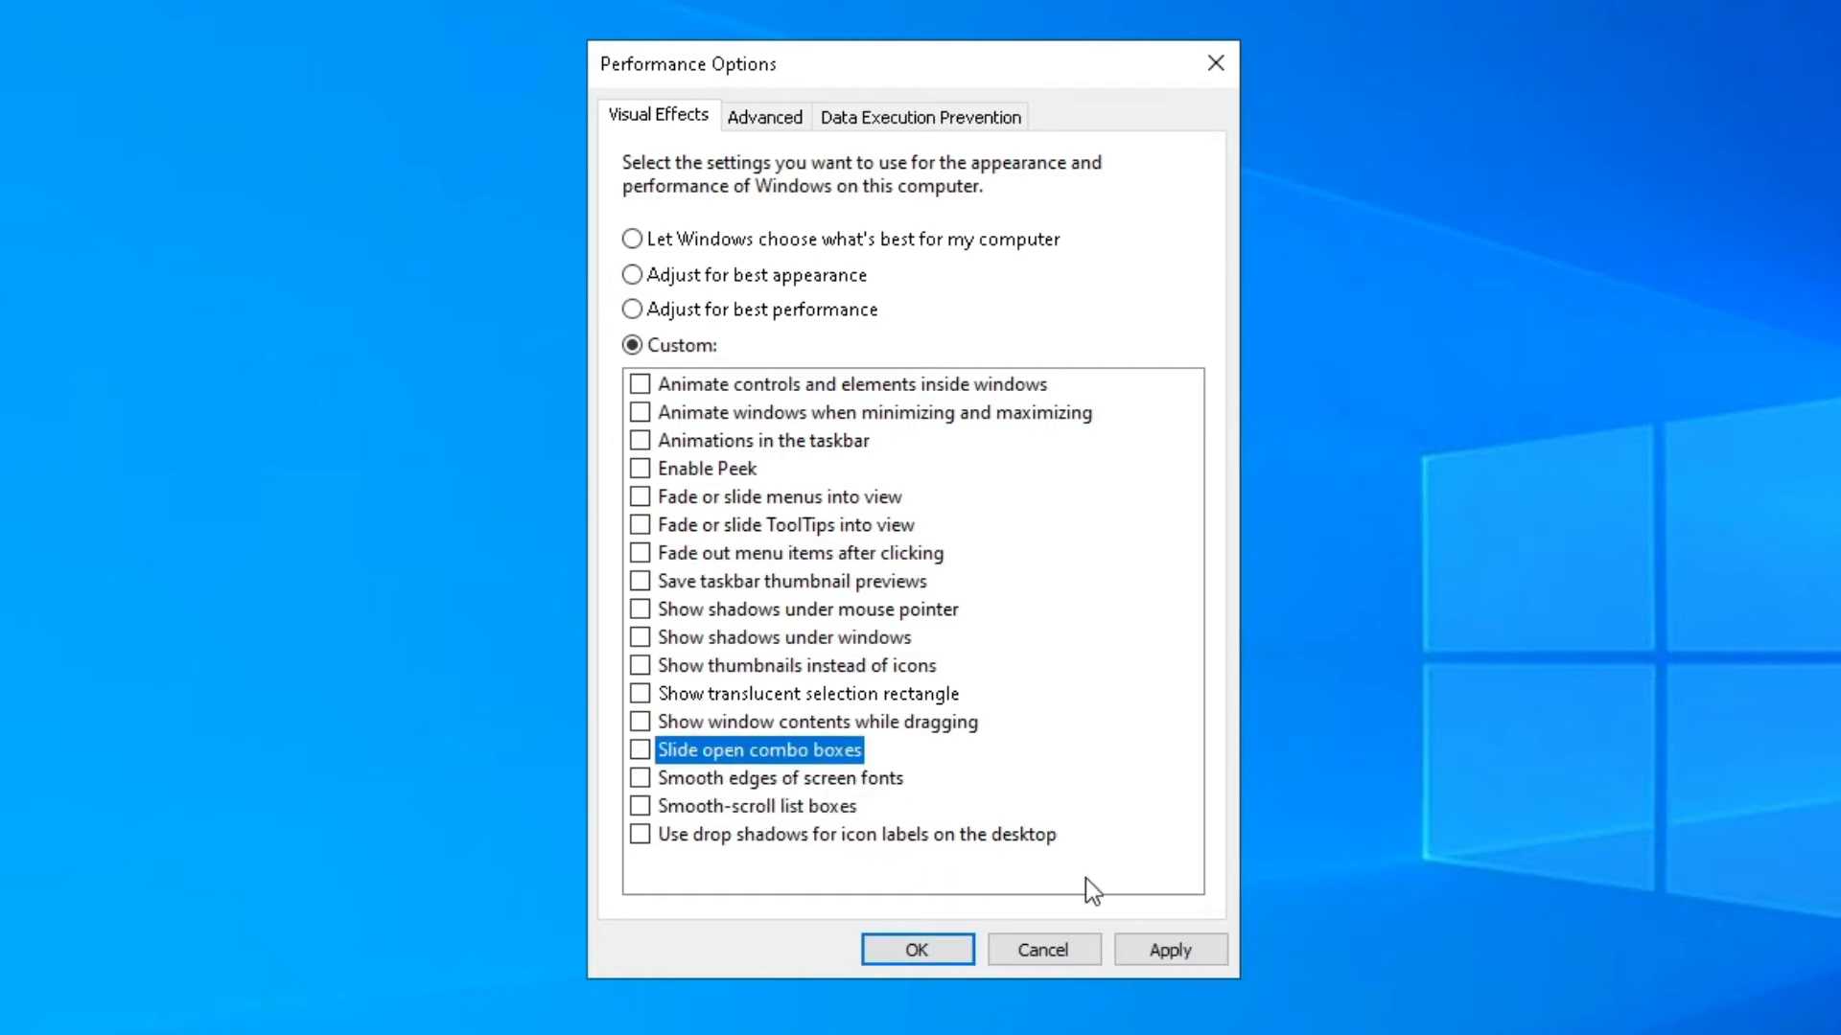
click(1163, 949)
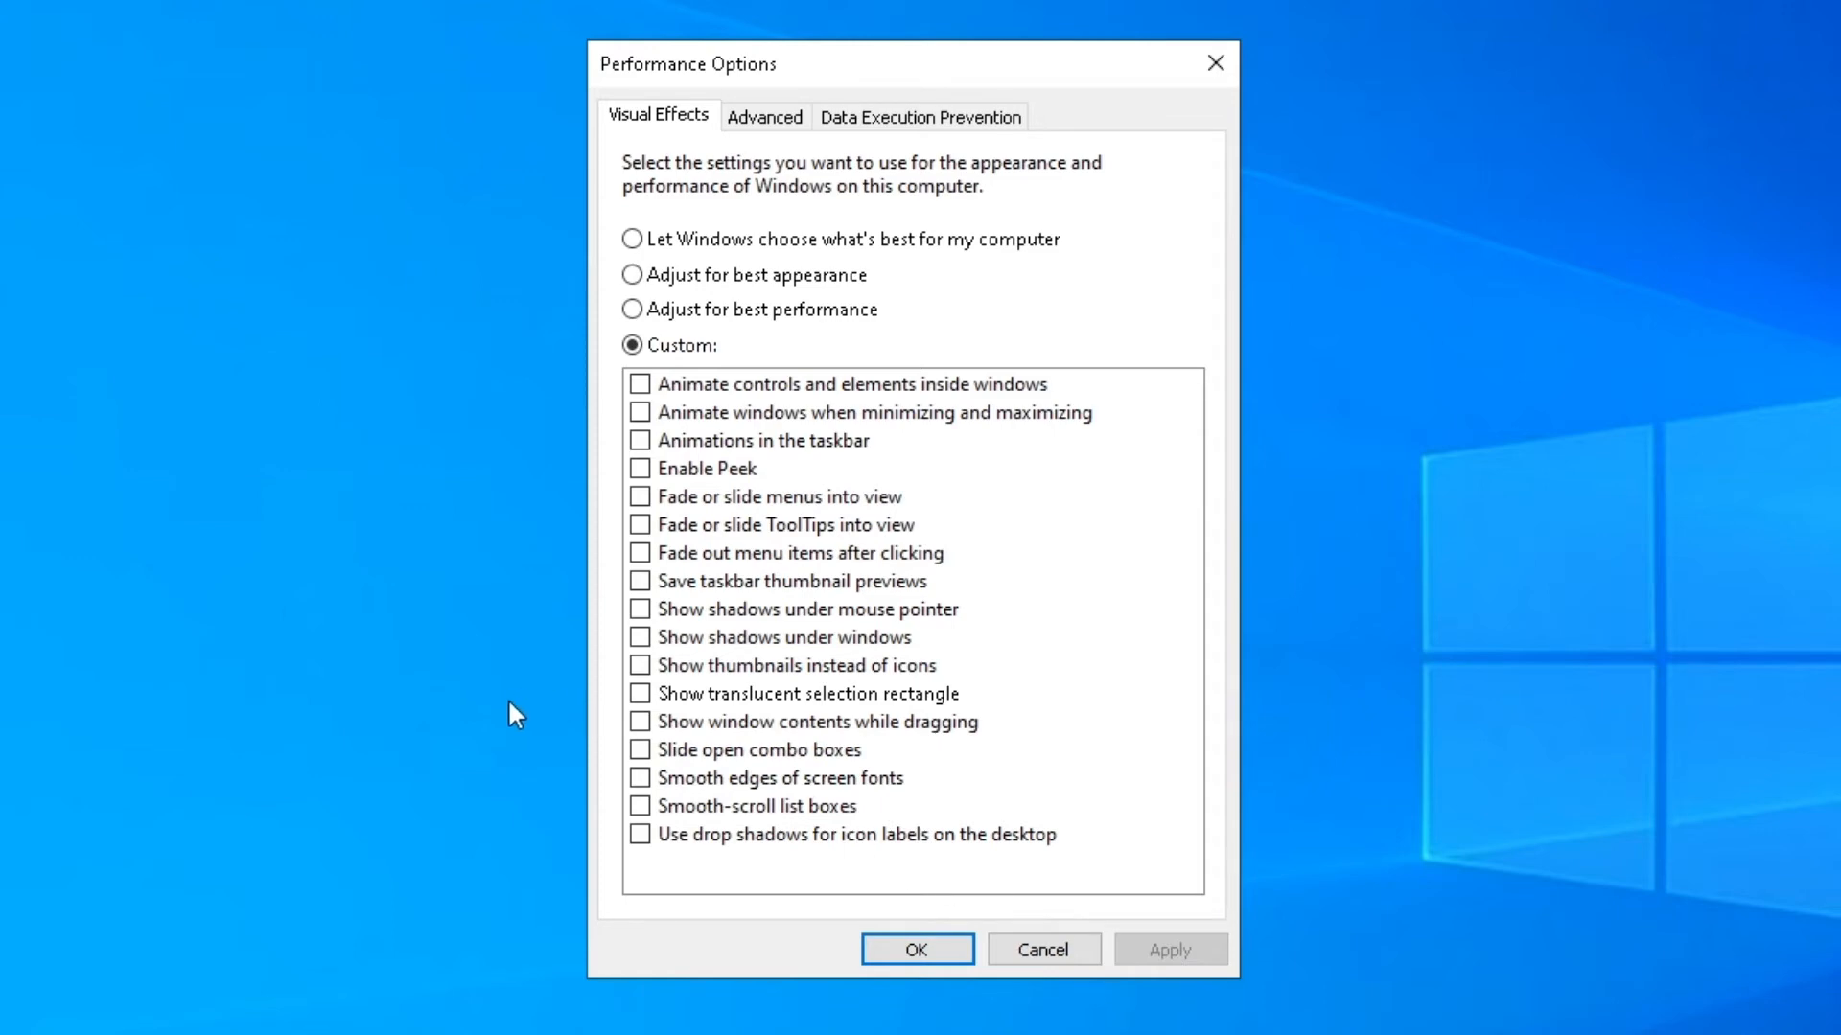
Step: Enable and apply "Smooth edges of screen fonts", "Smooth-scroll list boxes" and "Use drop shadows for icon labels on the desktop" one by one
click(640, 778)
click(1133, 957)
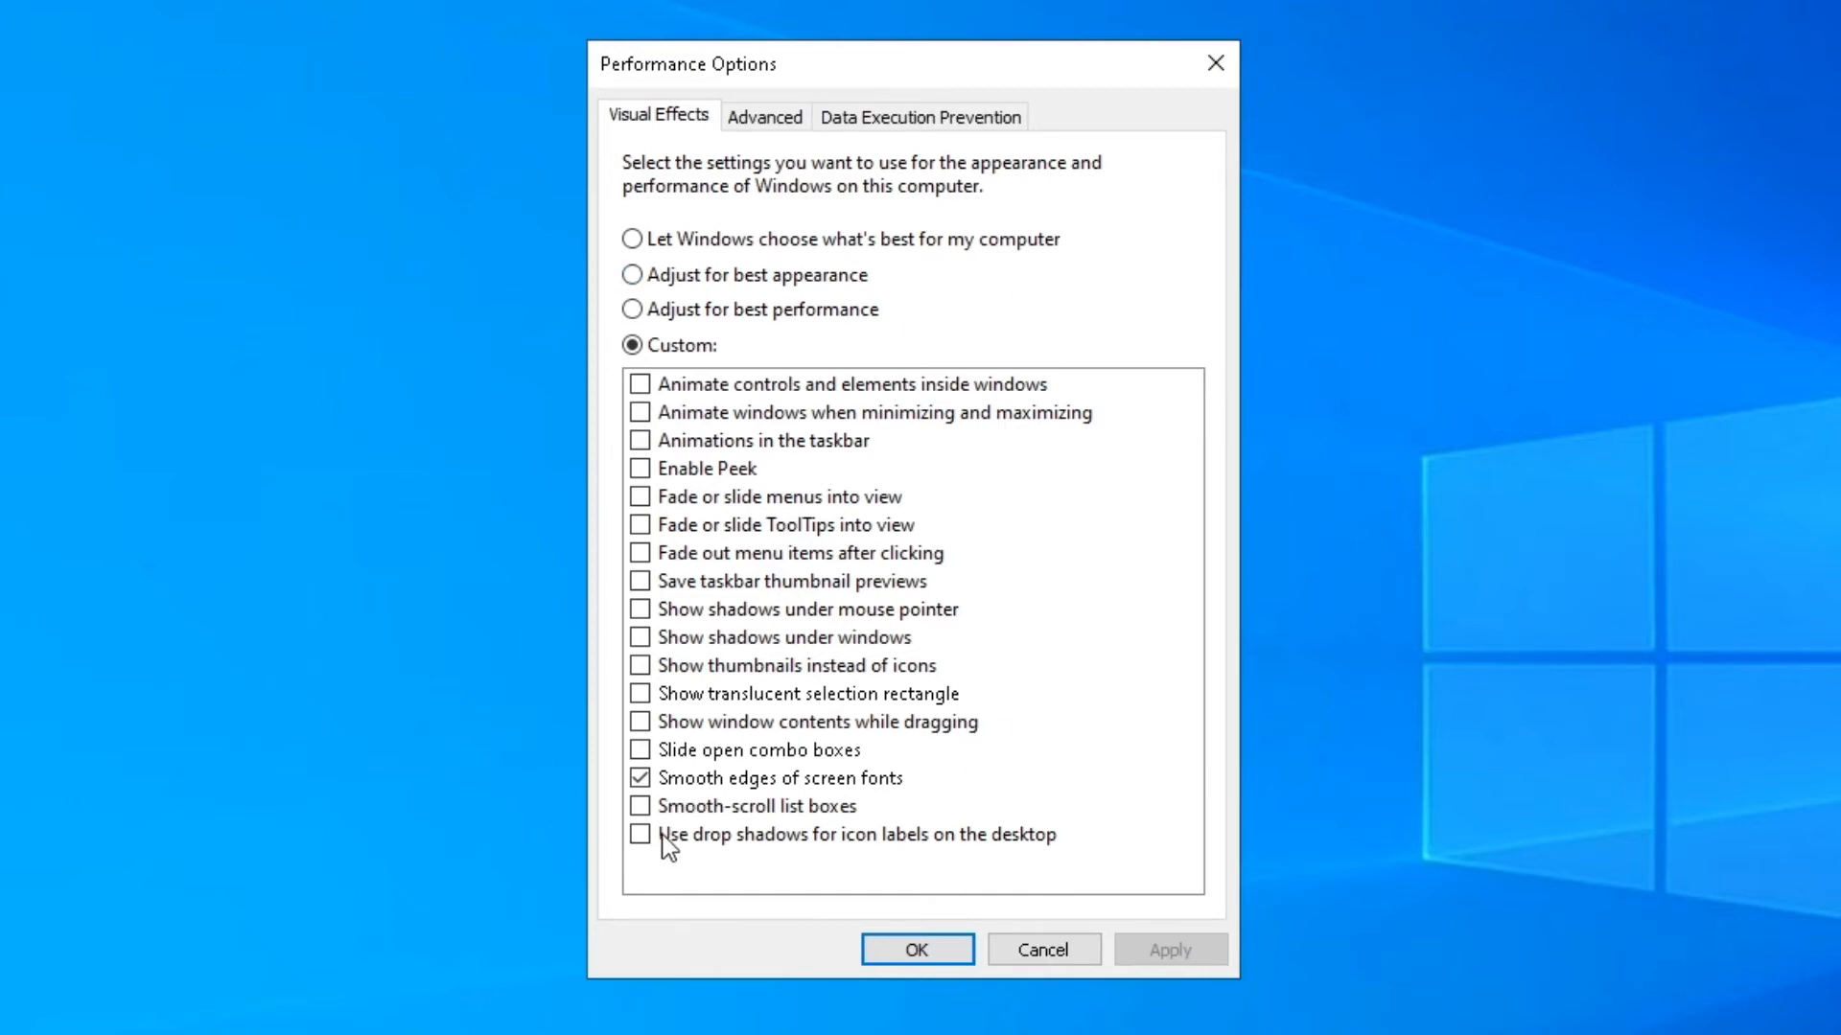
click(664, 811)
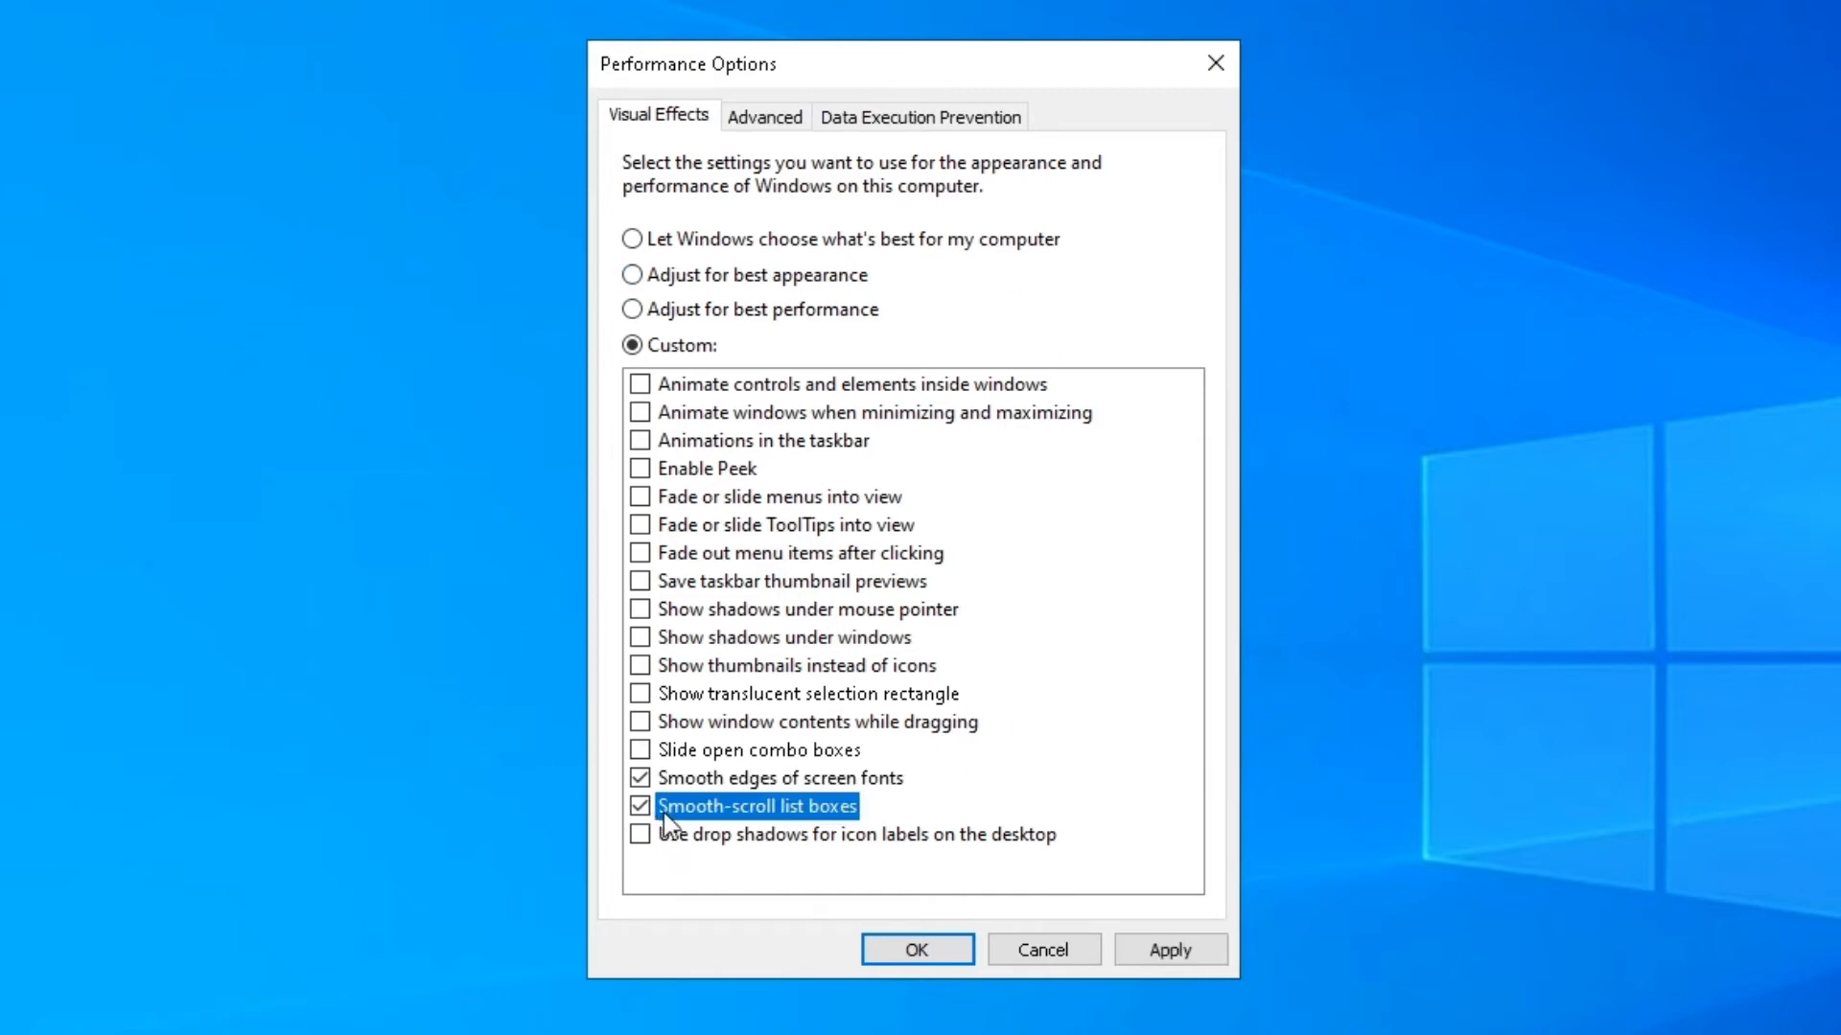
click(1173, 953)
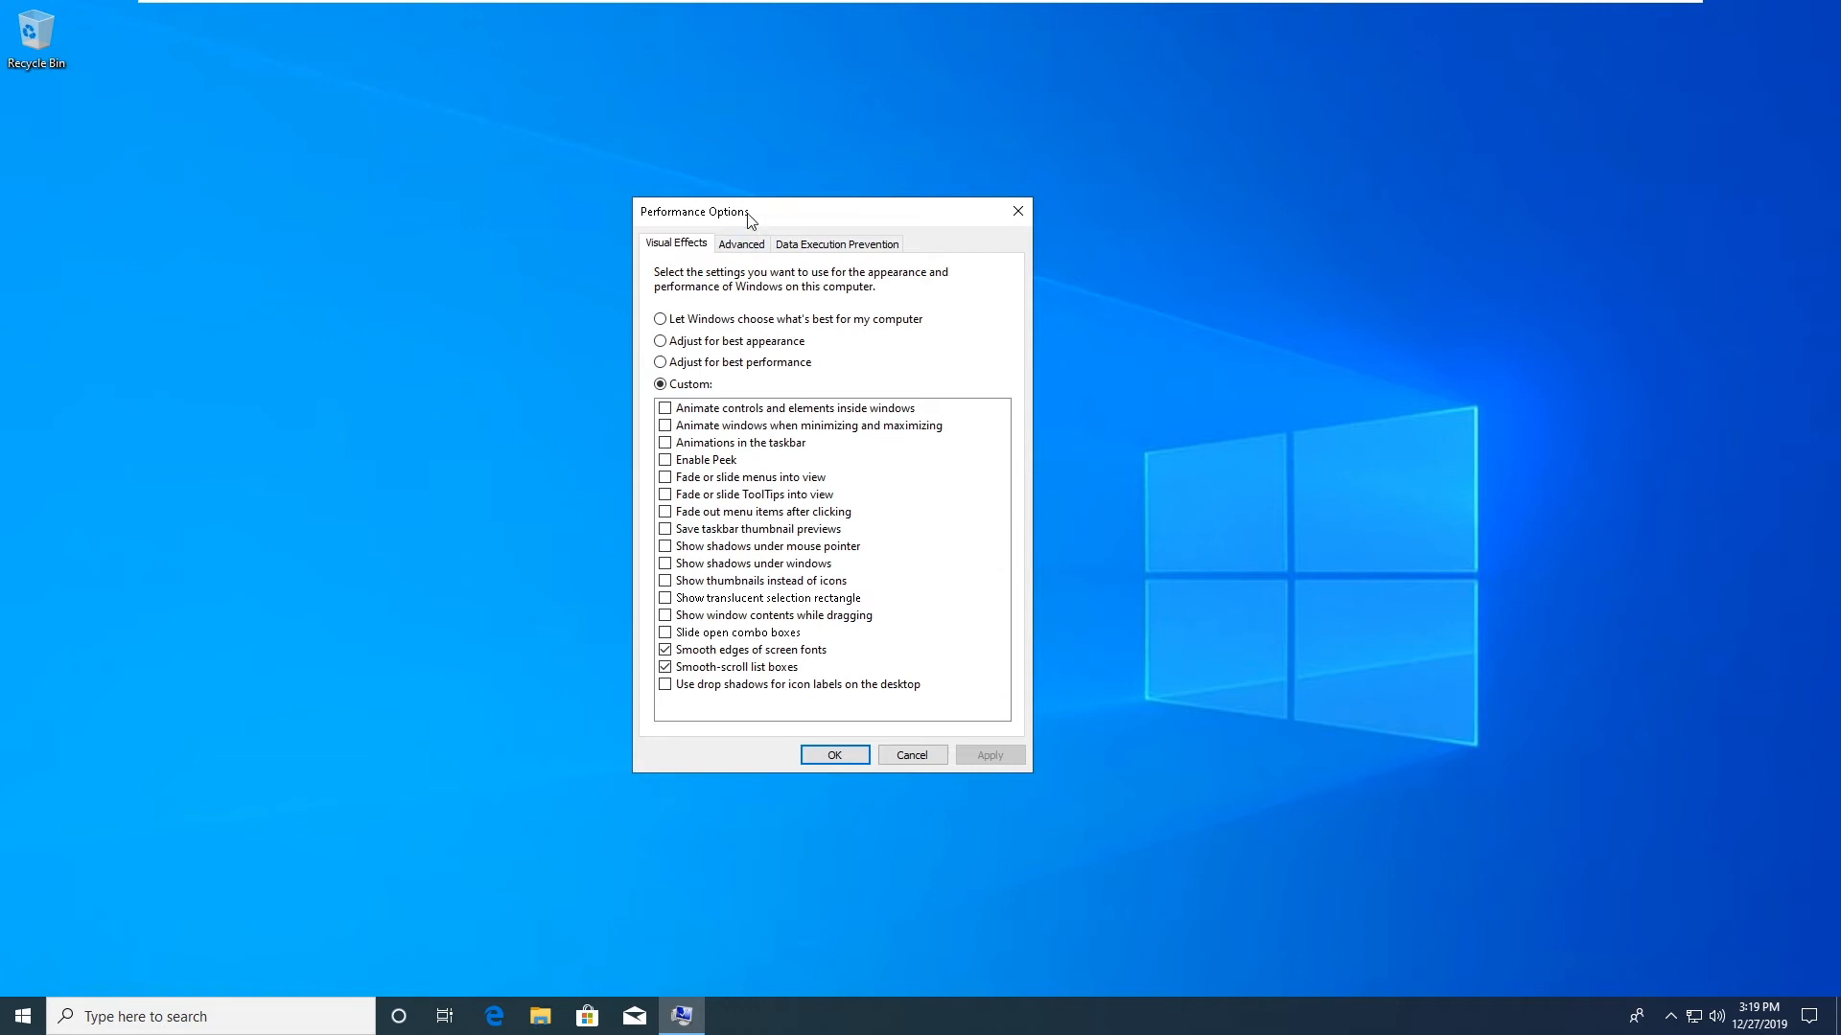
click(802, 690)
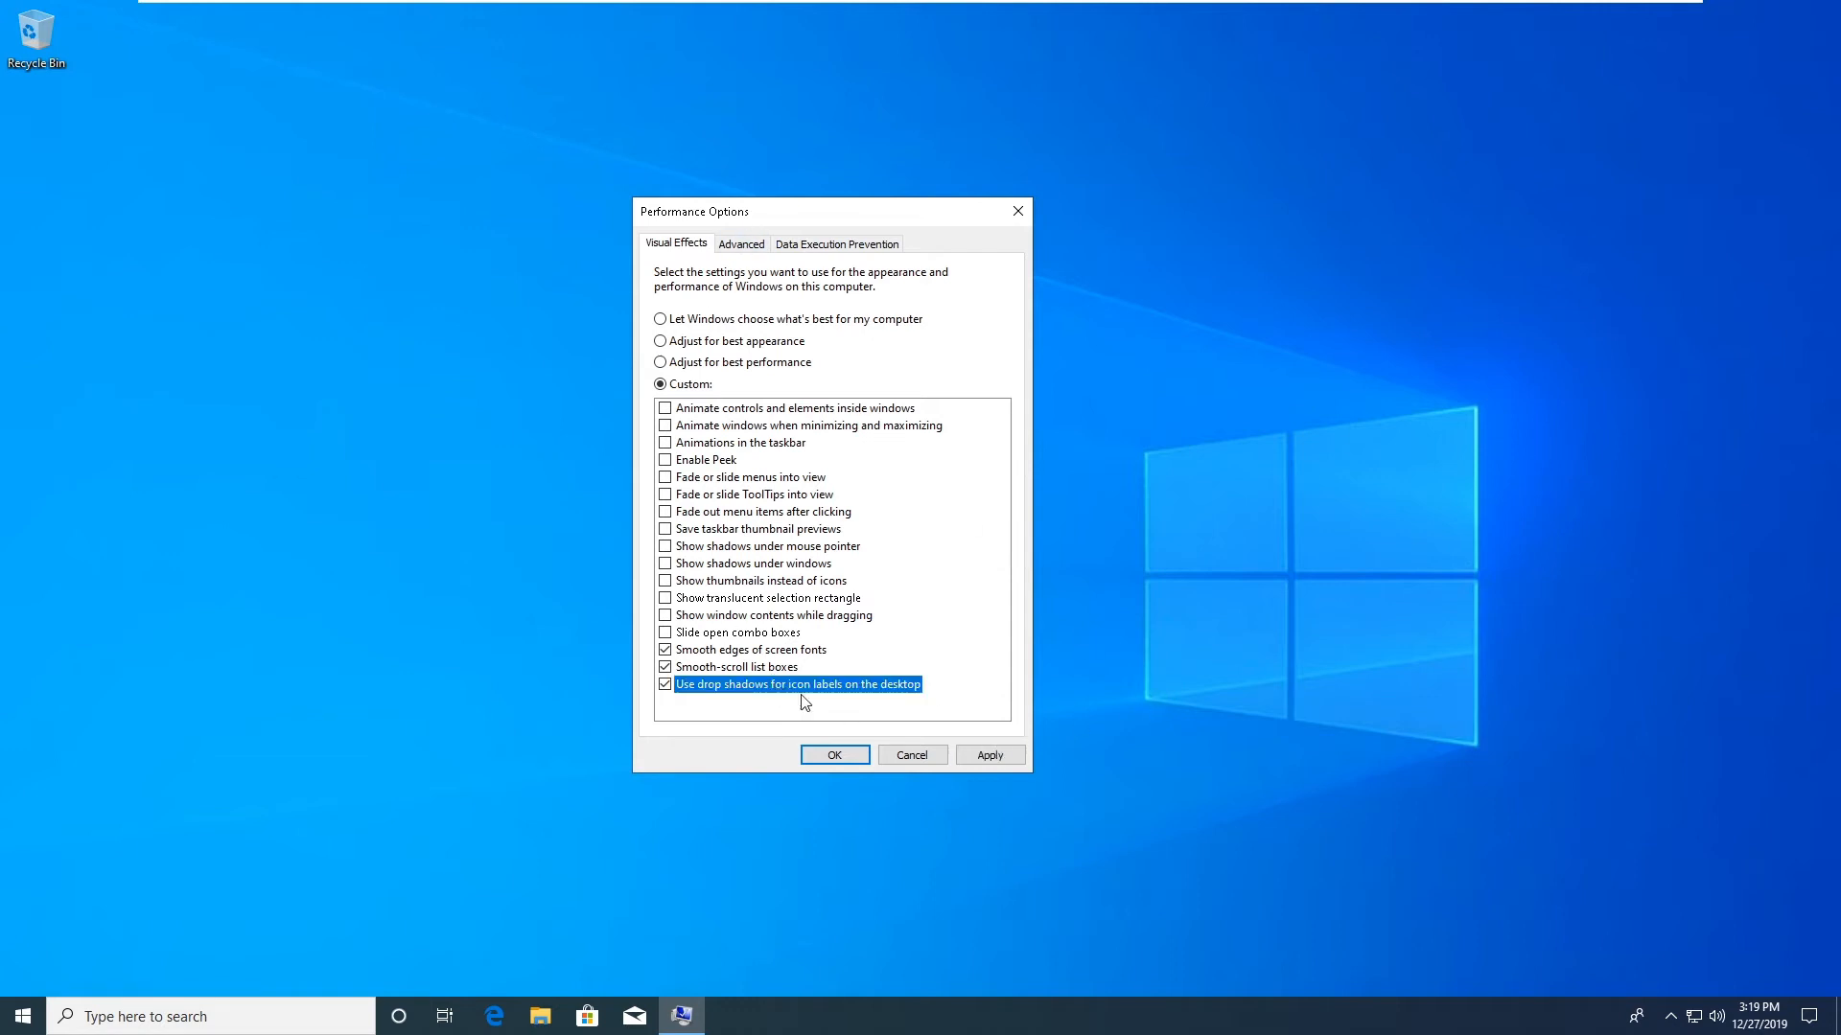
click(991, 754)
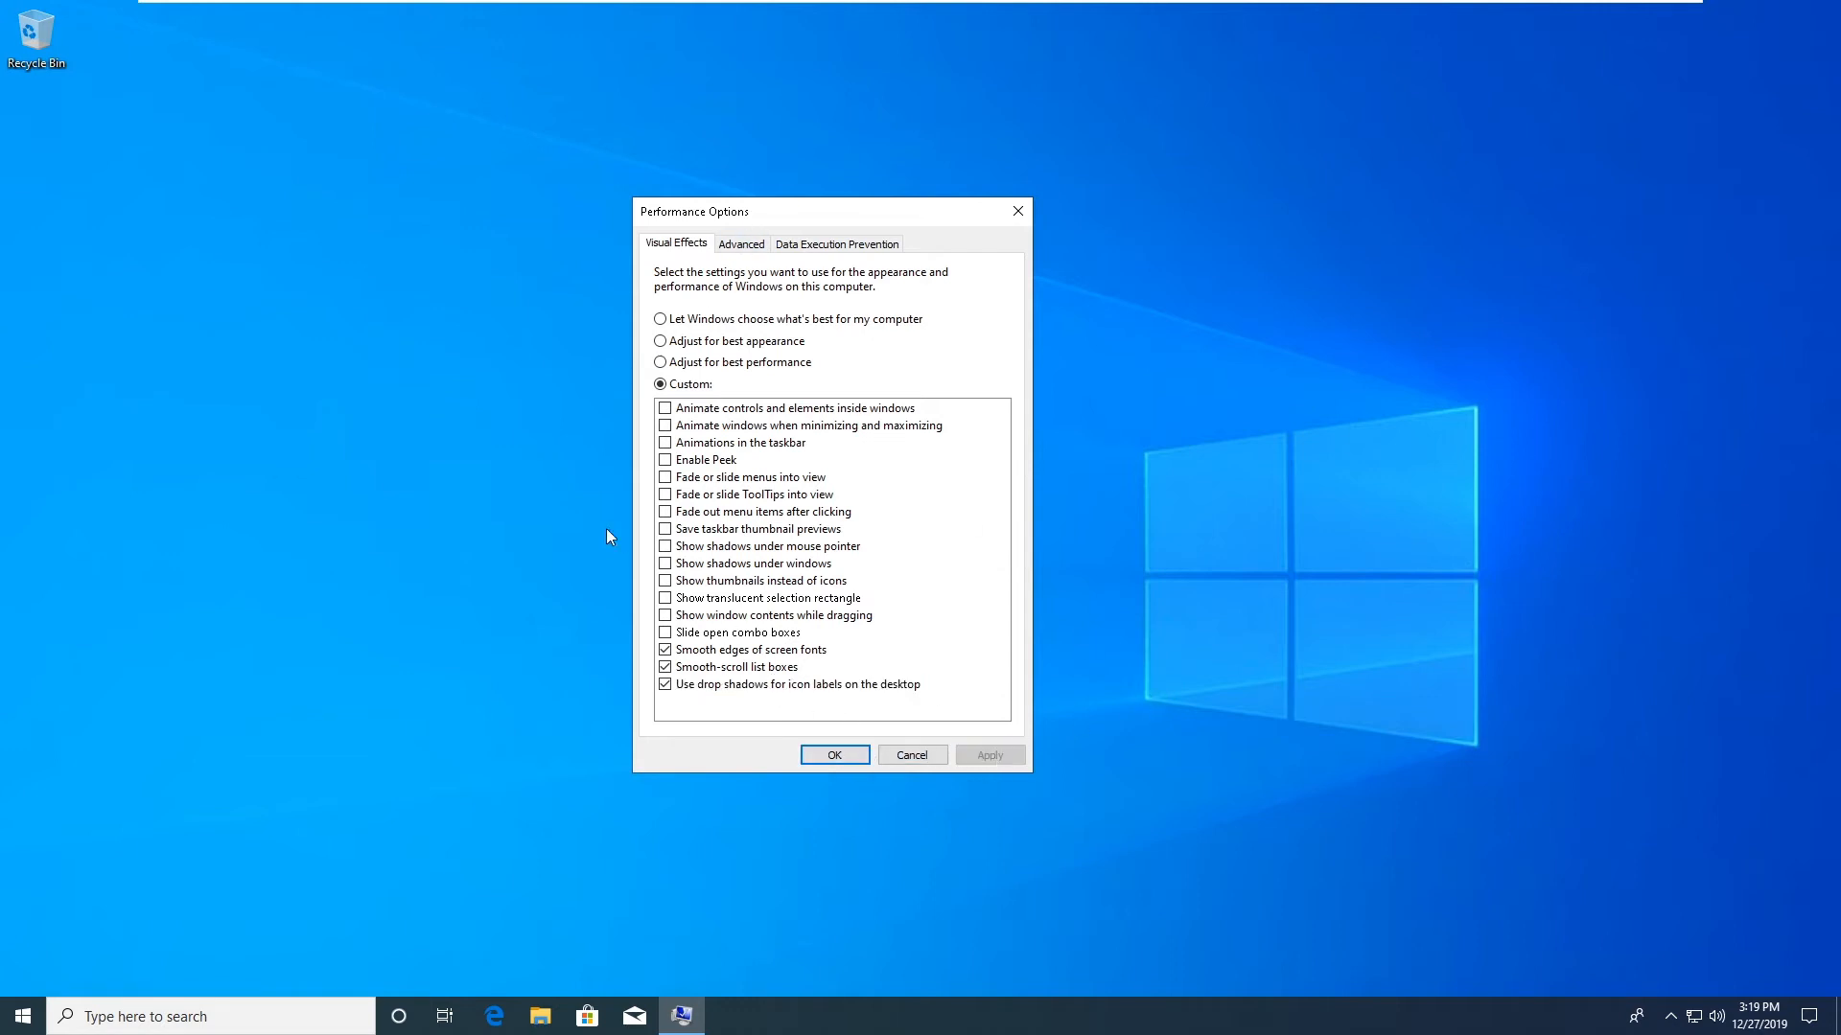
Step: Switch "Smooth edges of screen fonts" and "Use drop shadows for icon labels on the desktop" off and back on, applying each change
click(711, 651)
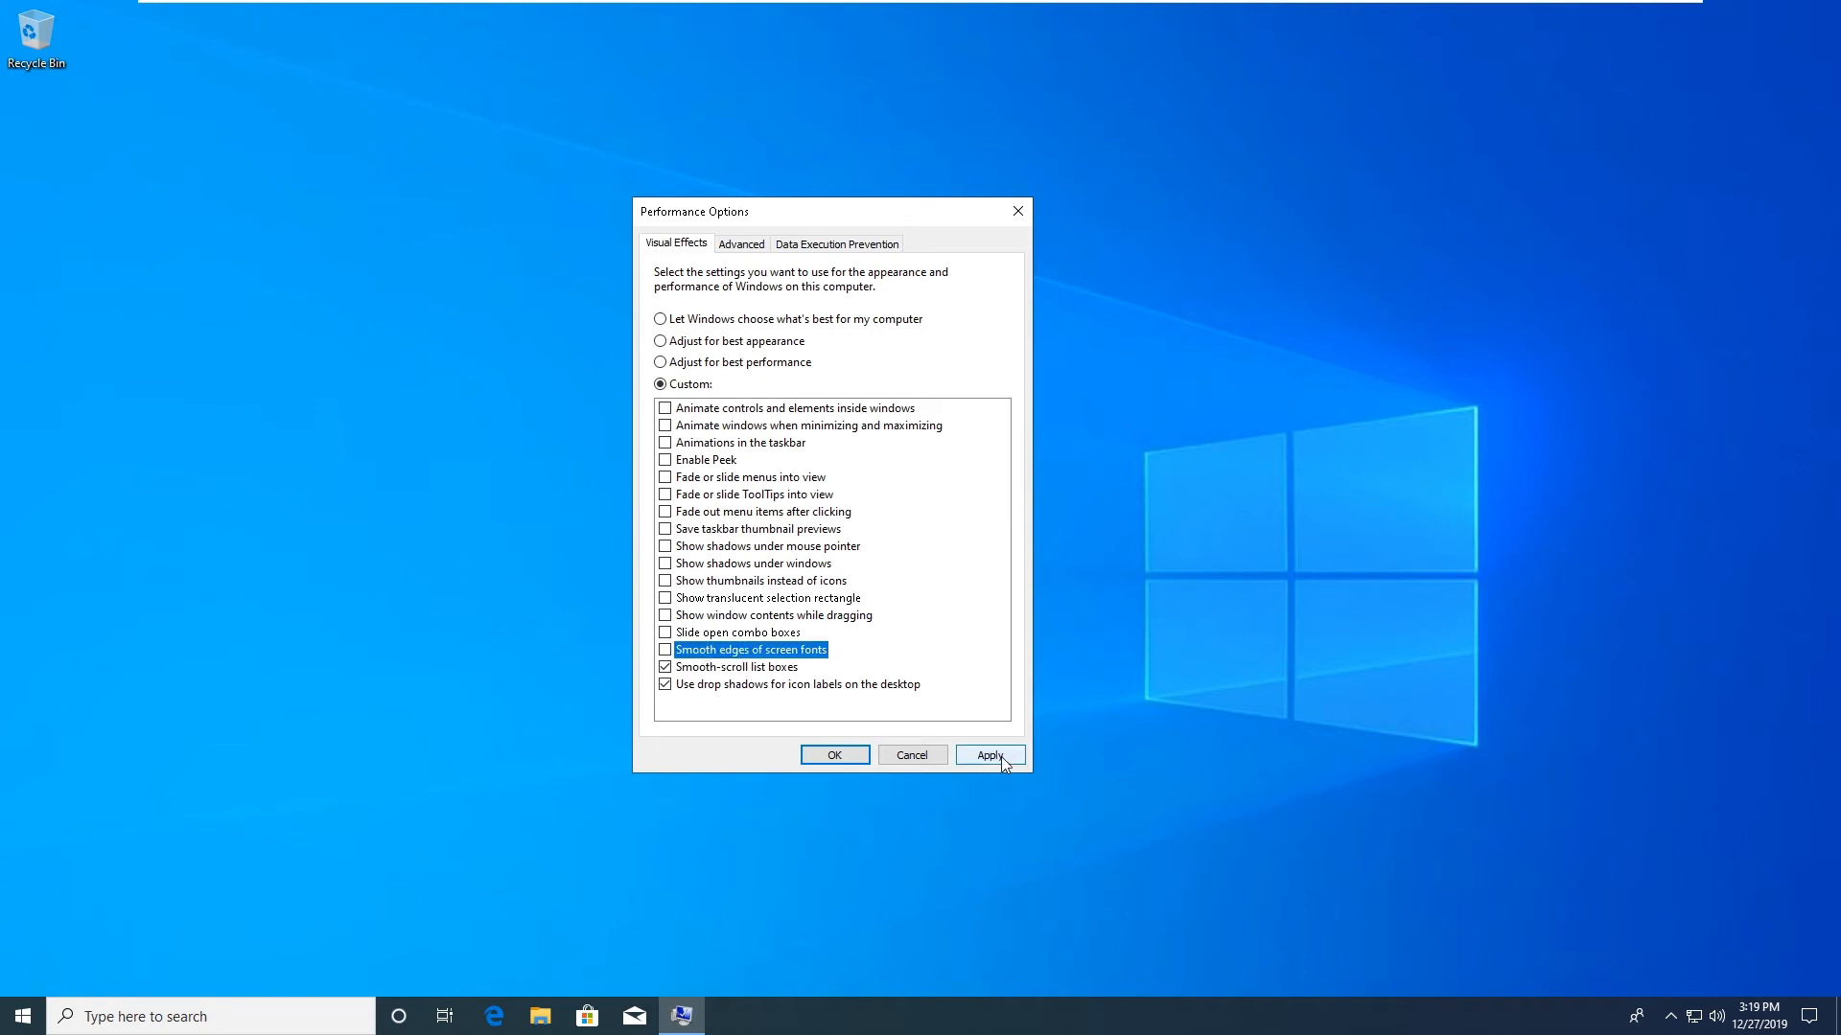
click(1001, 756)
click(686, 690)
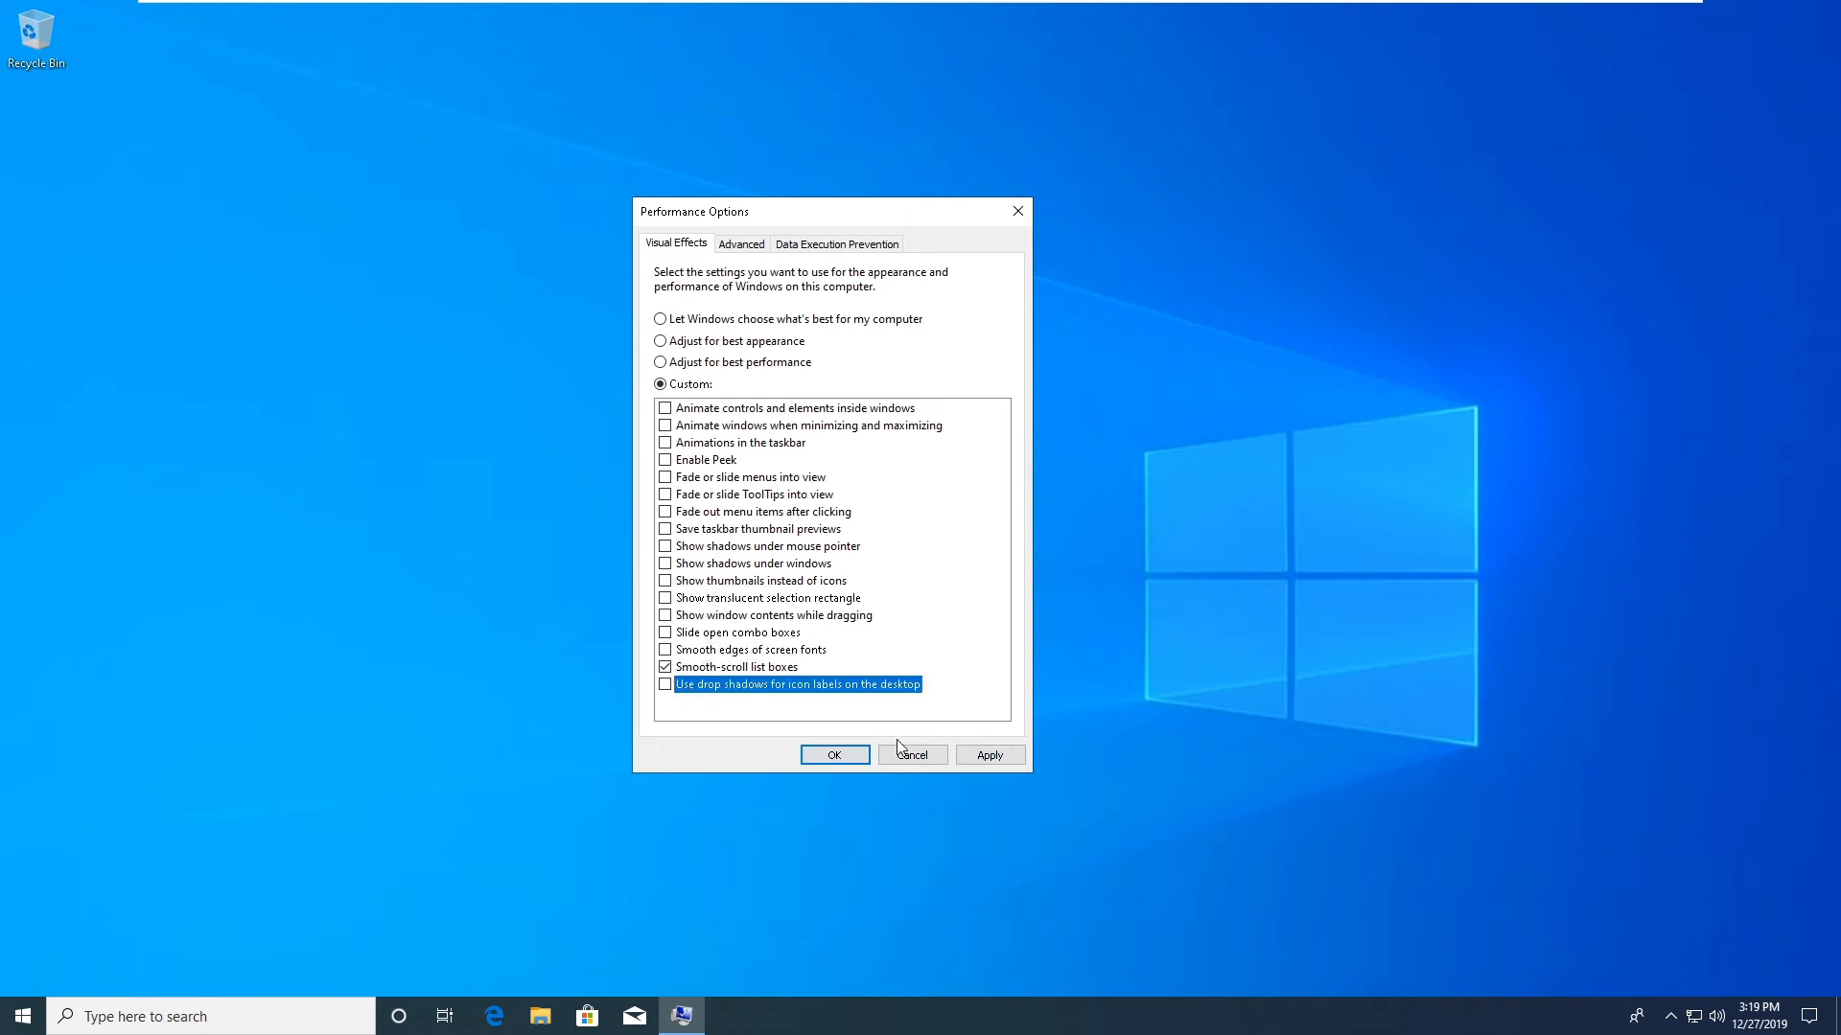
click(1001, 760)
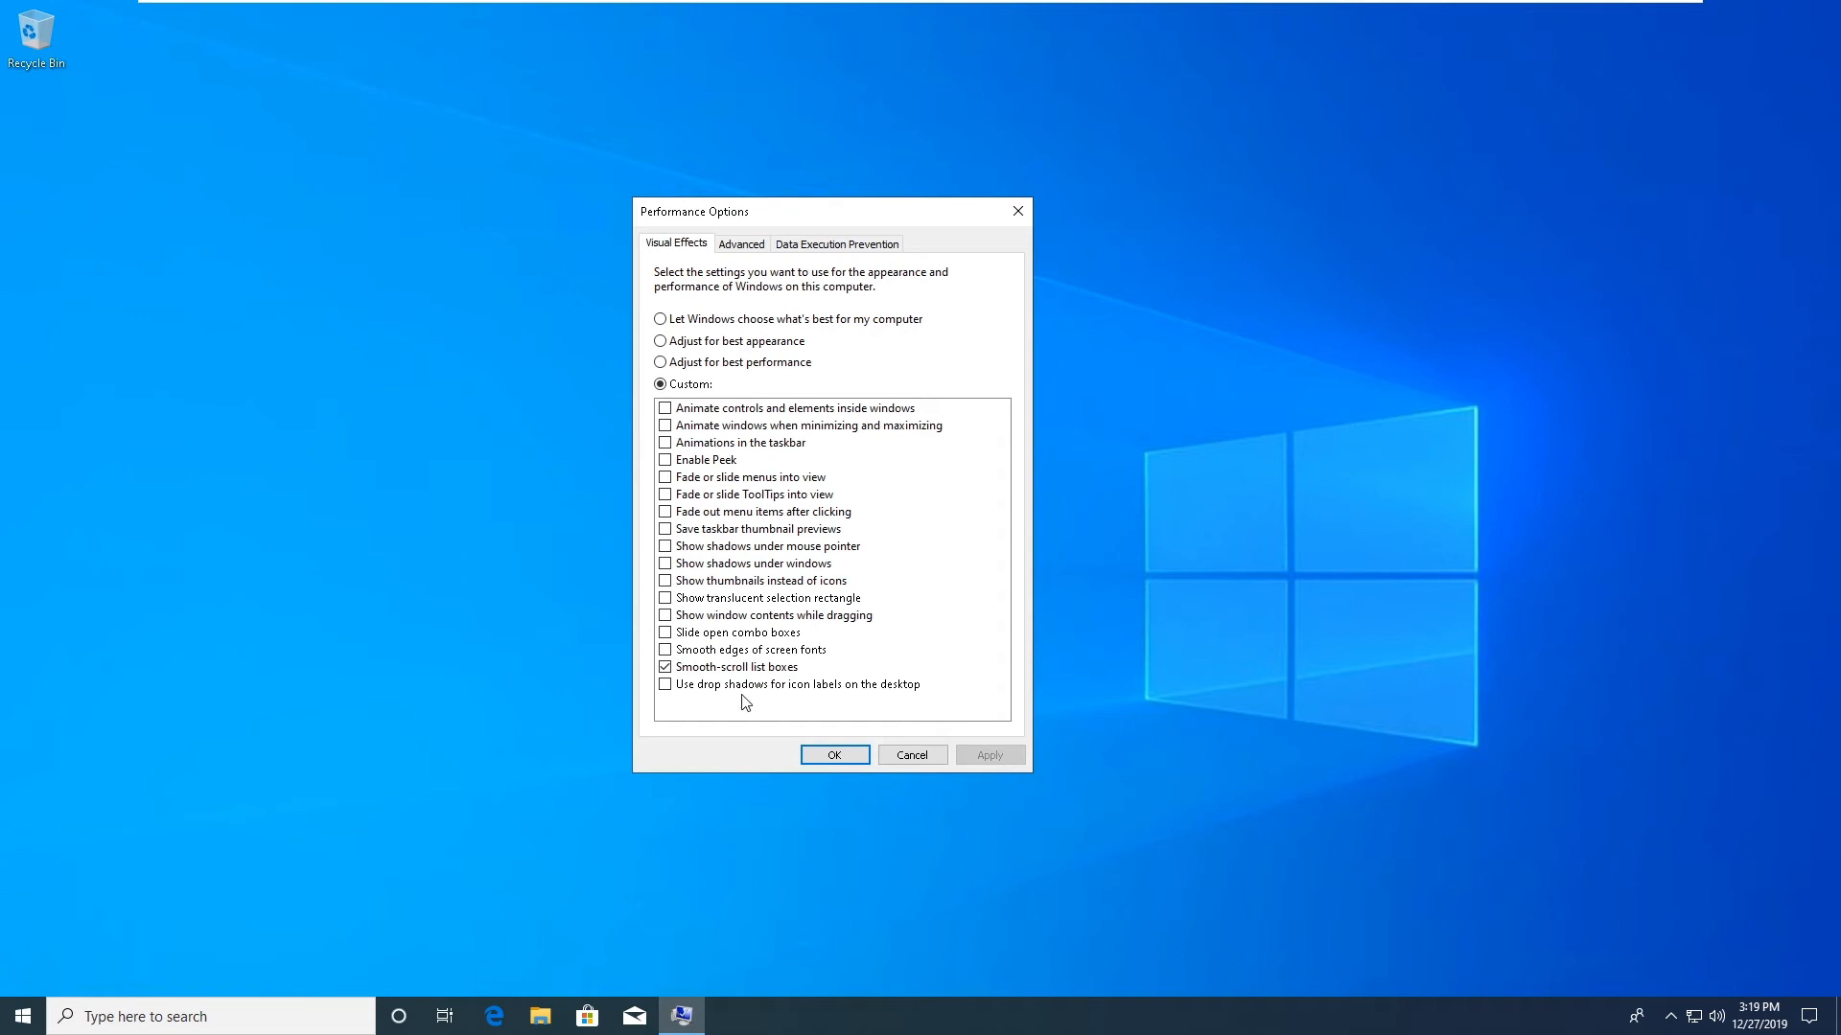
click(730, 652)
click(988, 756)
click(744, 684)
click(991, 756)
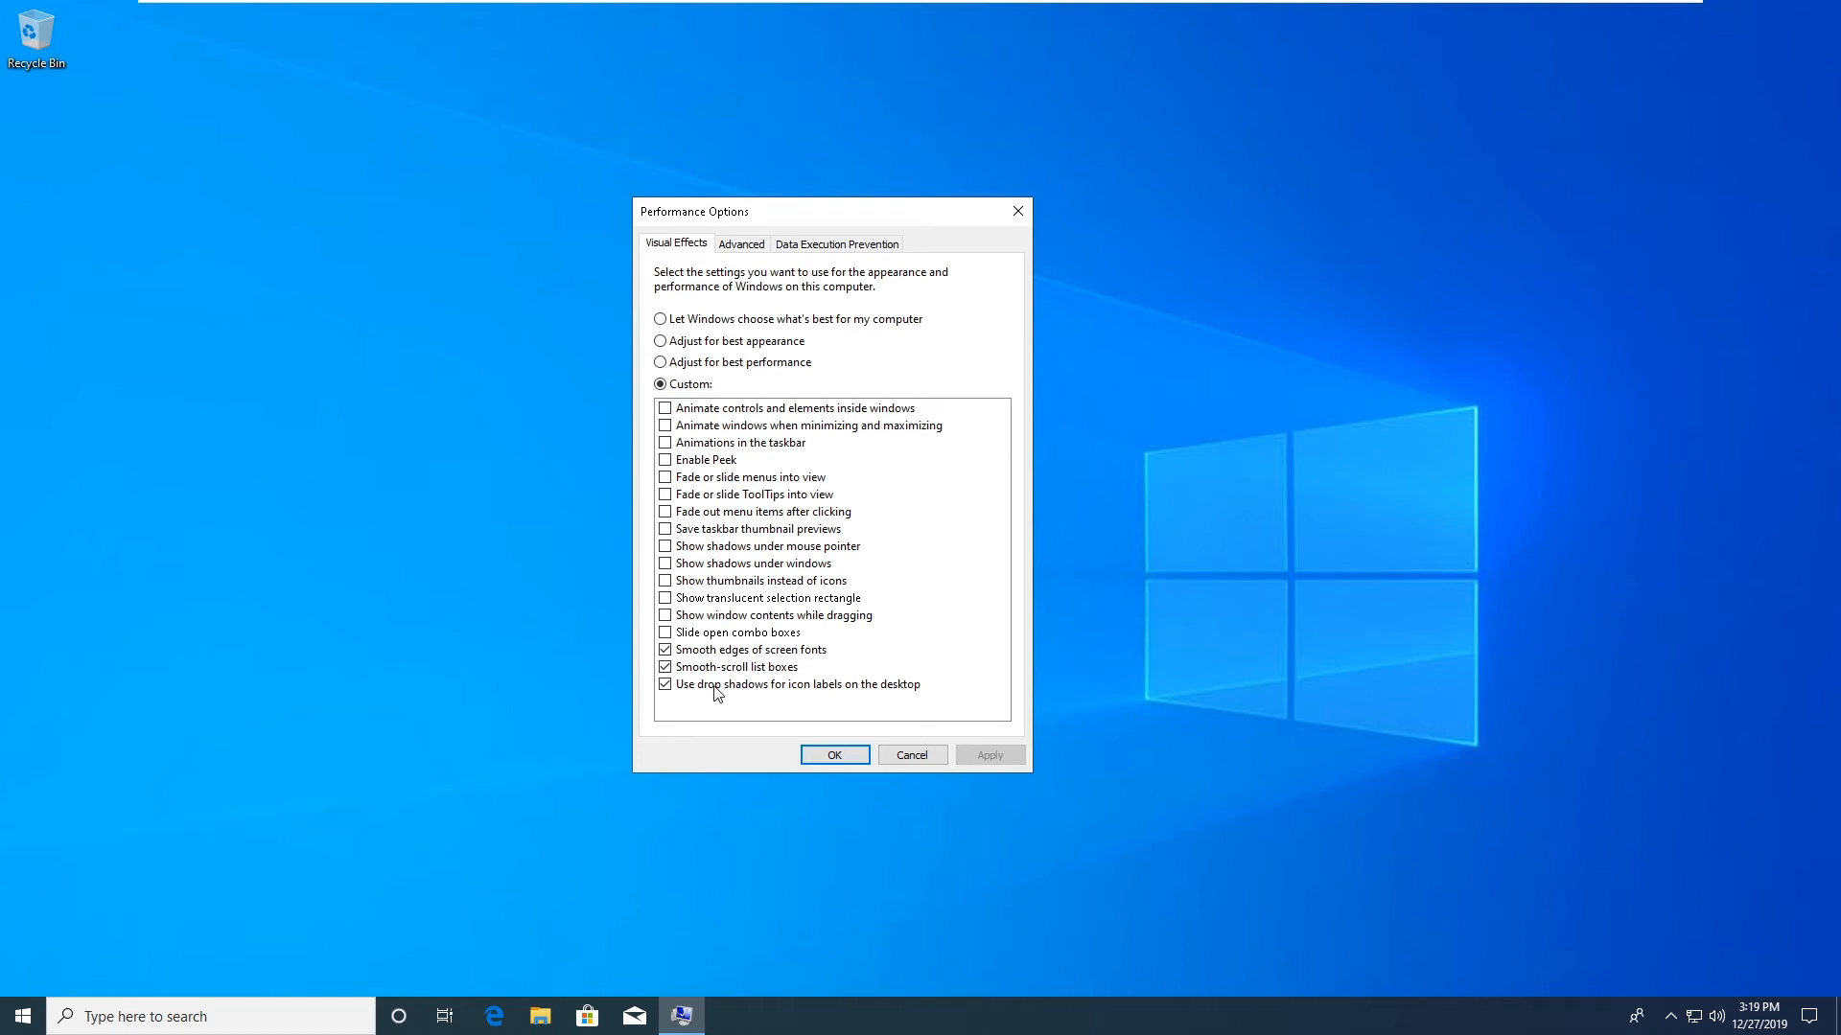
Step: Accept and close the Performance Options and its parent dialog, and open Windows Settings in a non-maximized window
click(835, 757)
click(831, 657)
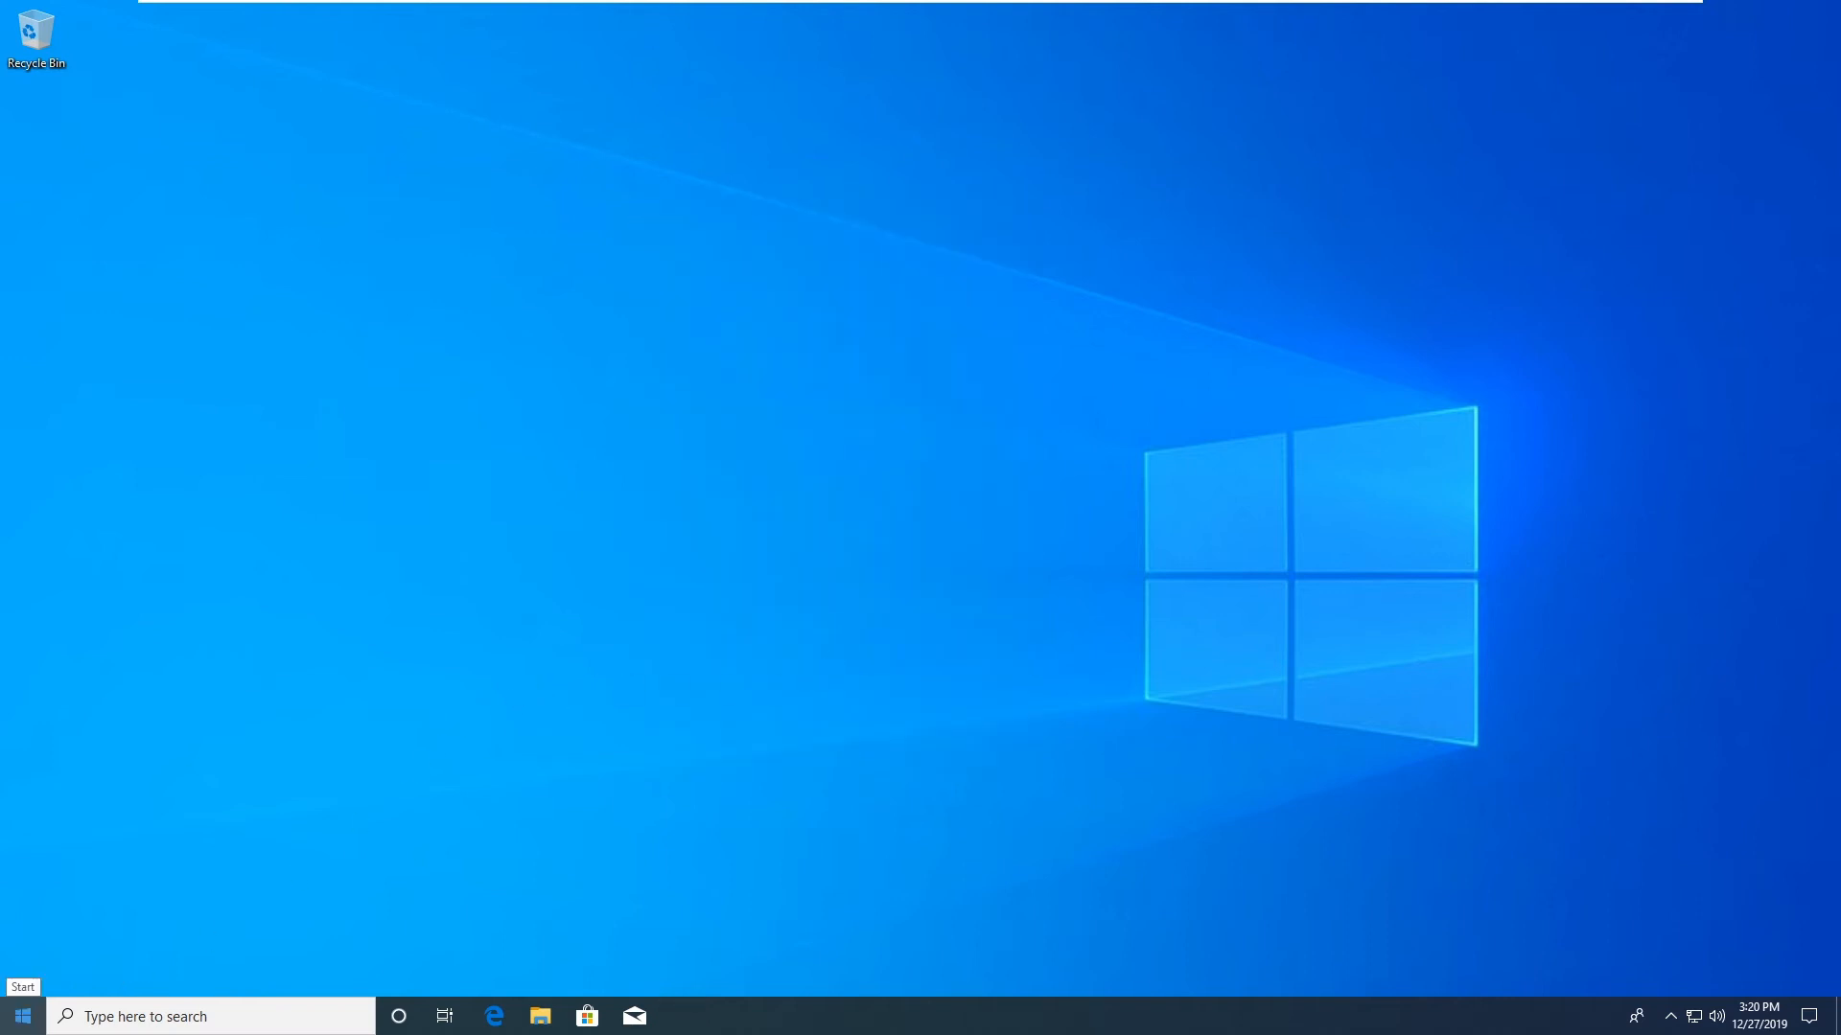
click(23, 1016)
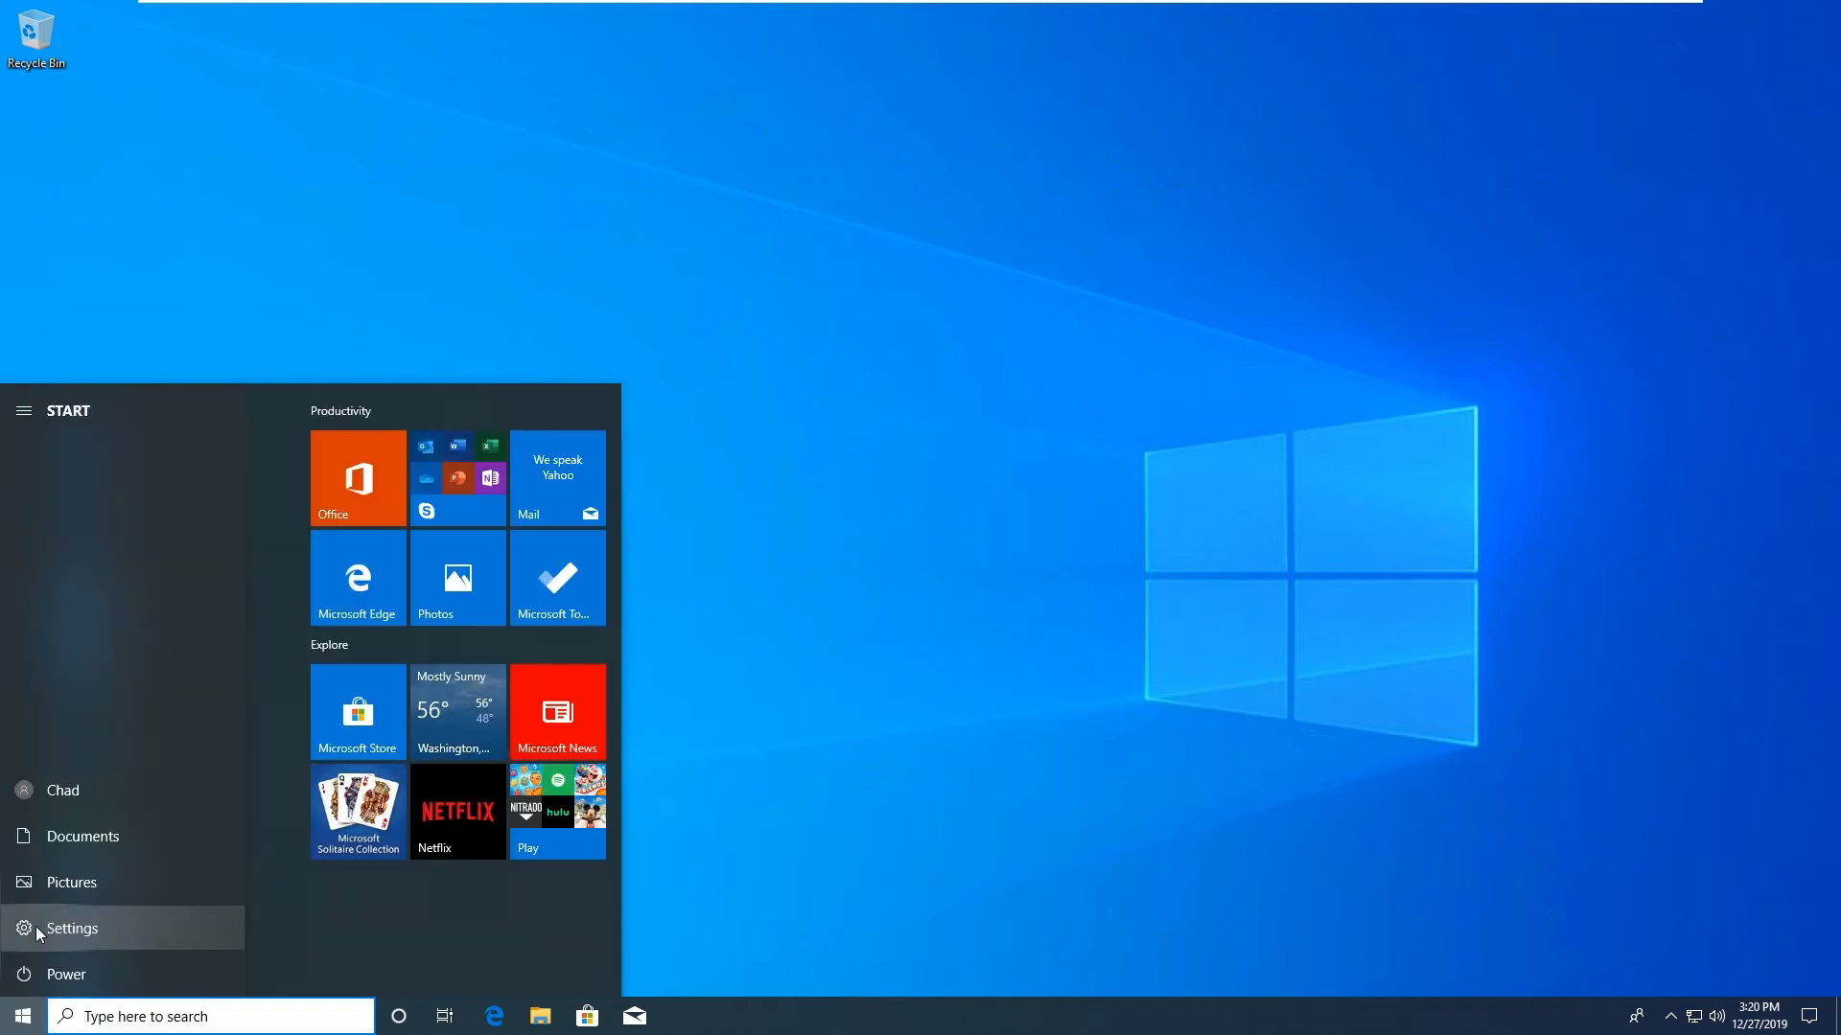
click(36, 926)
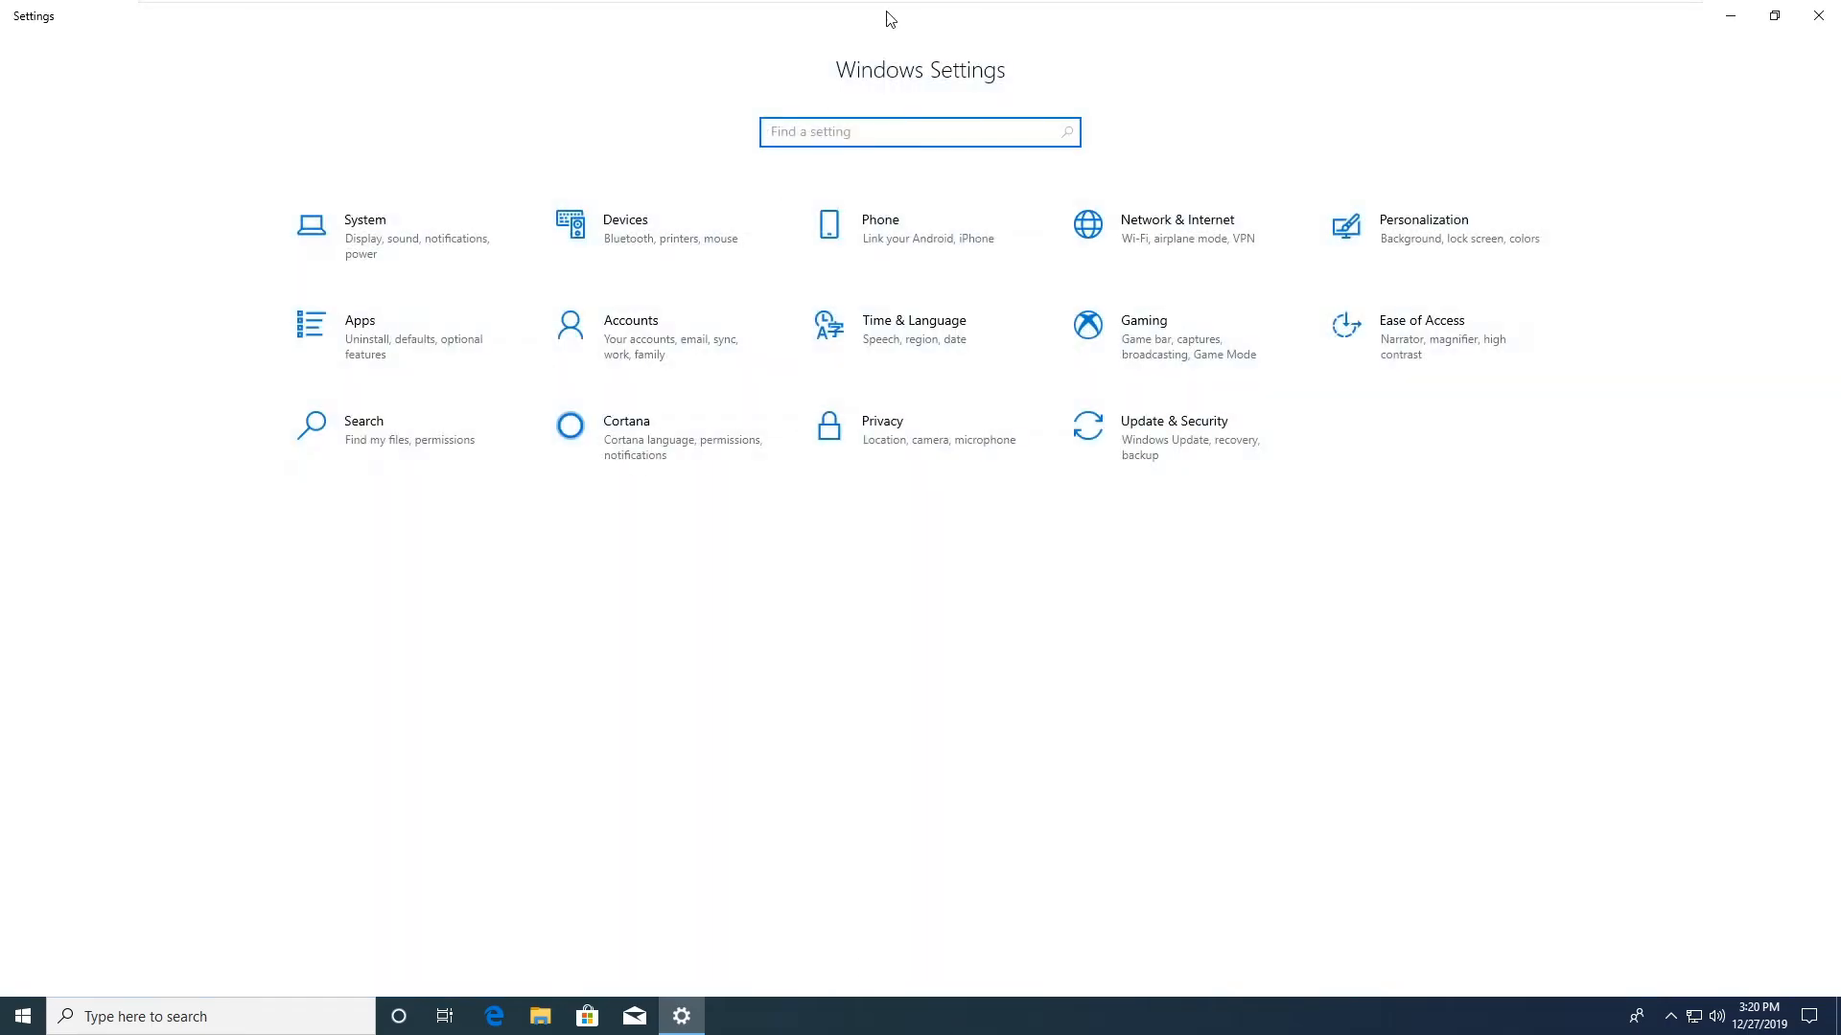
drag(922, 103, 908, 150)
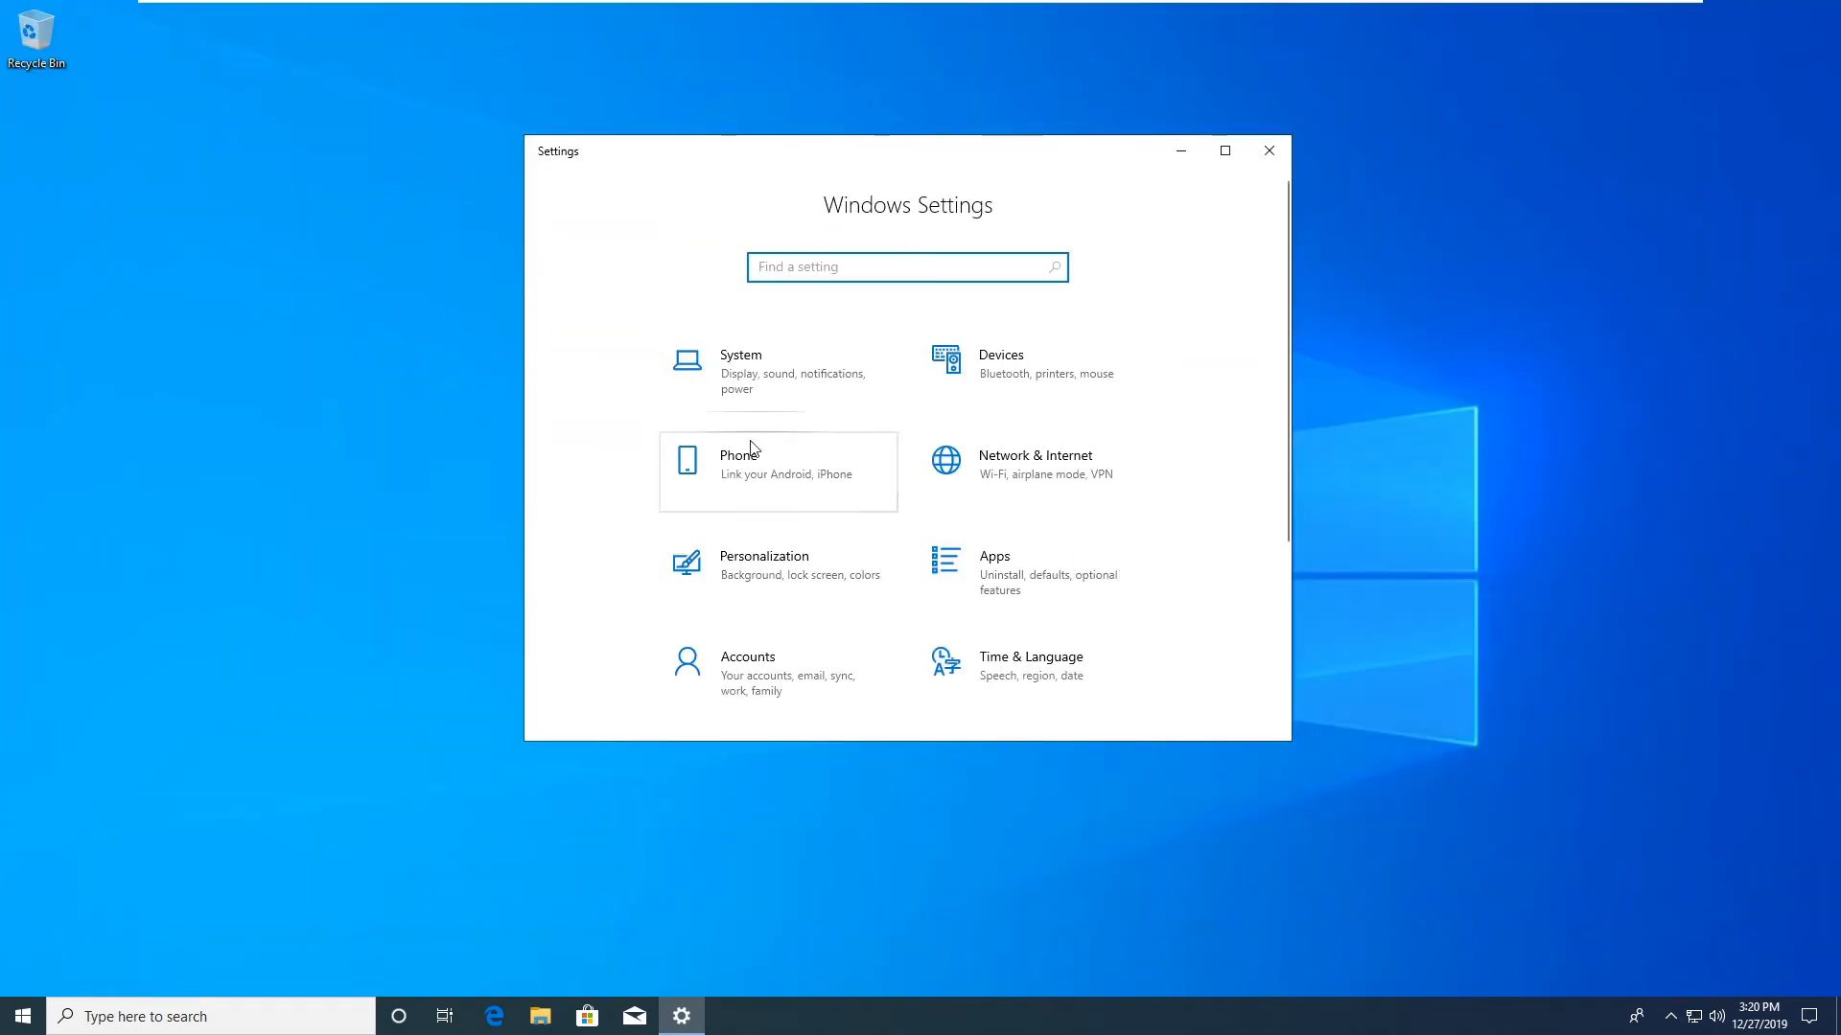
Step: Open the Personalization settings, and enlarge and reposition the Settings window
scroll(780, 398, down, 3)
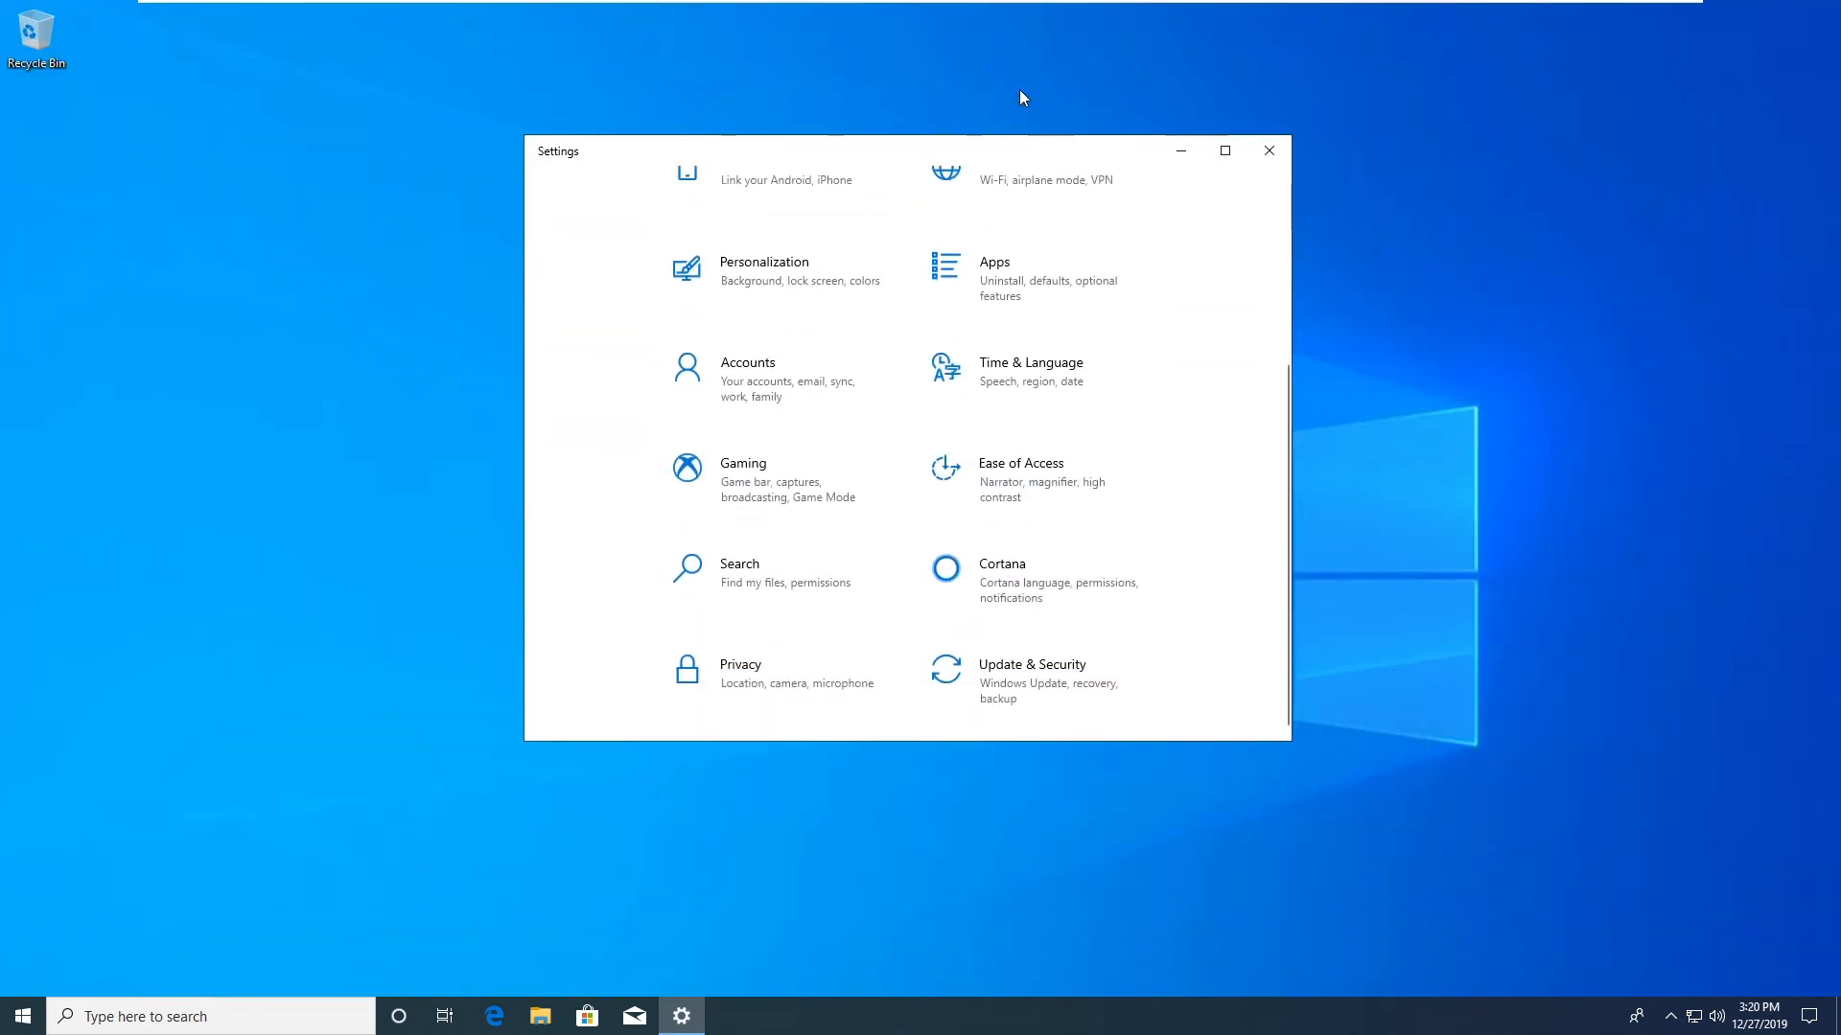
scroll(908, 189, up, 3)
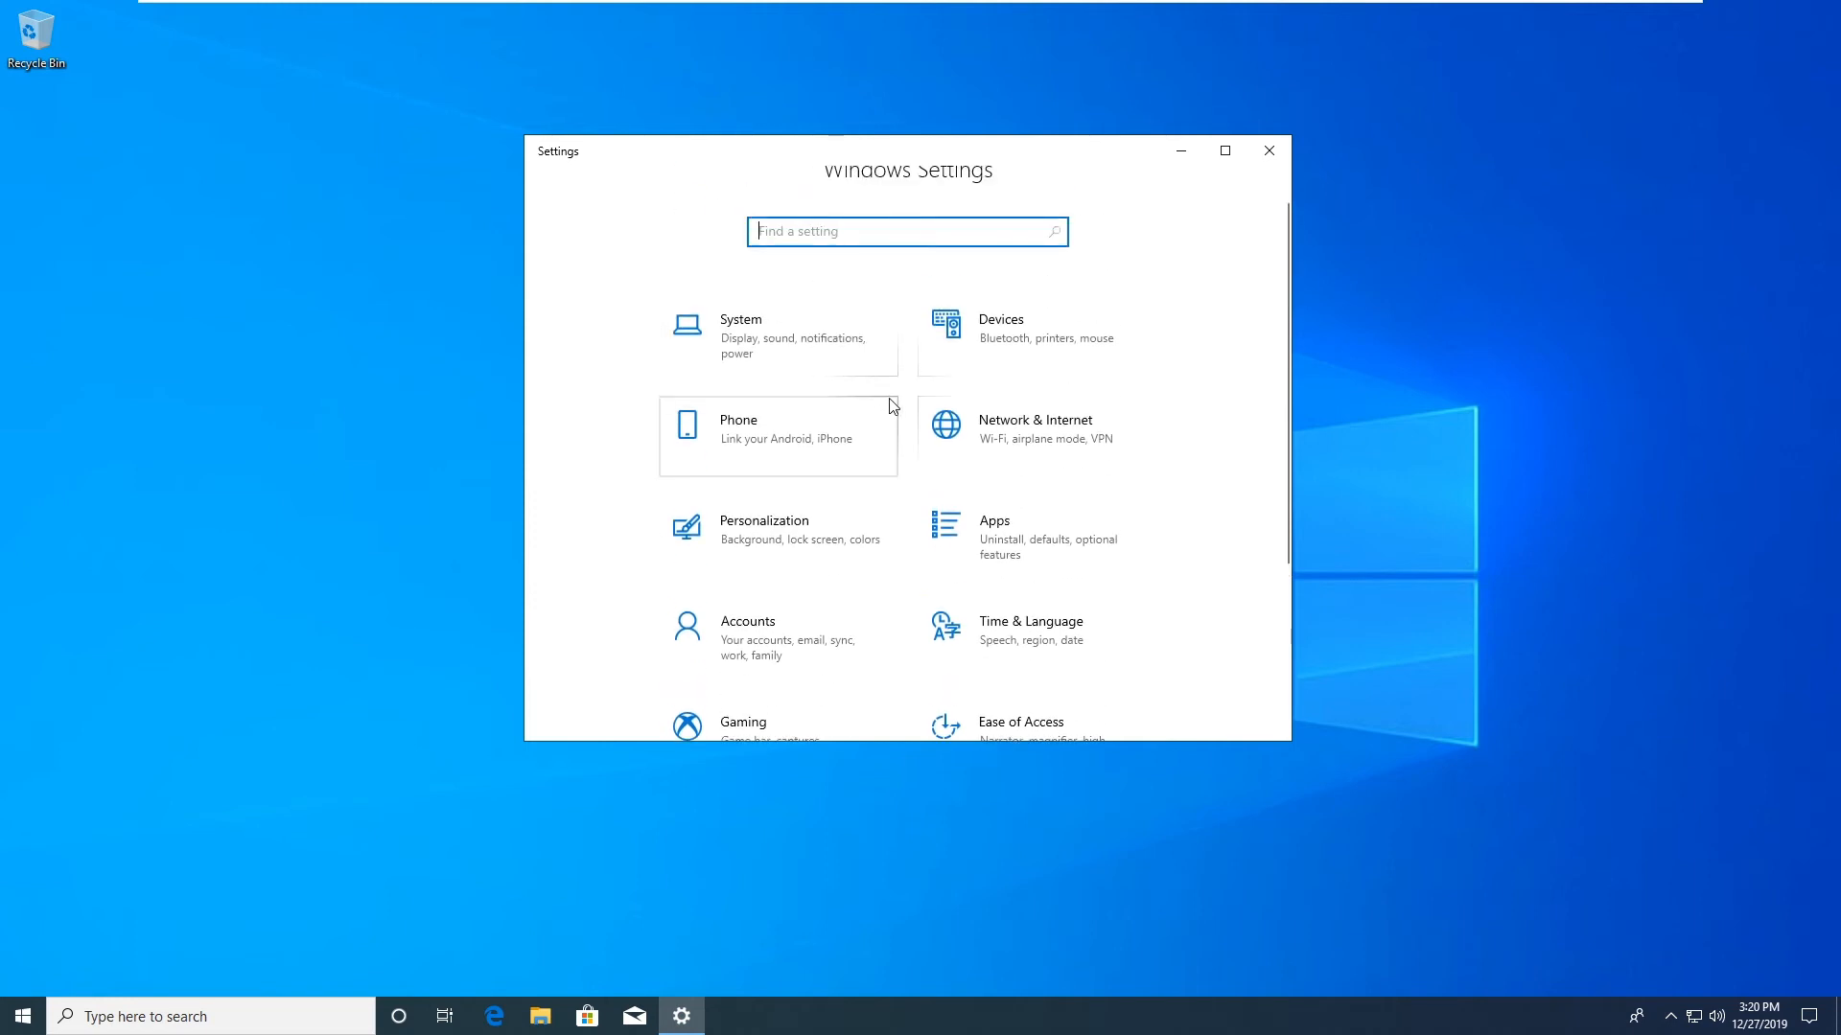
scroll(998, 521, down, 3)
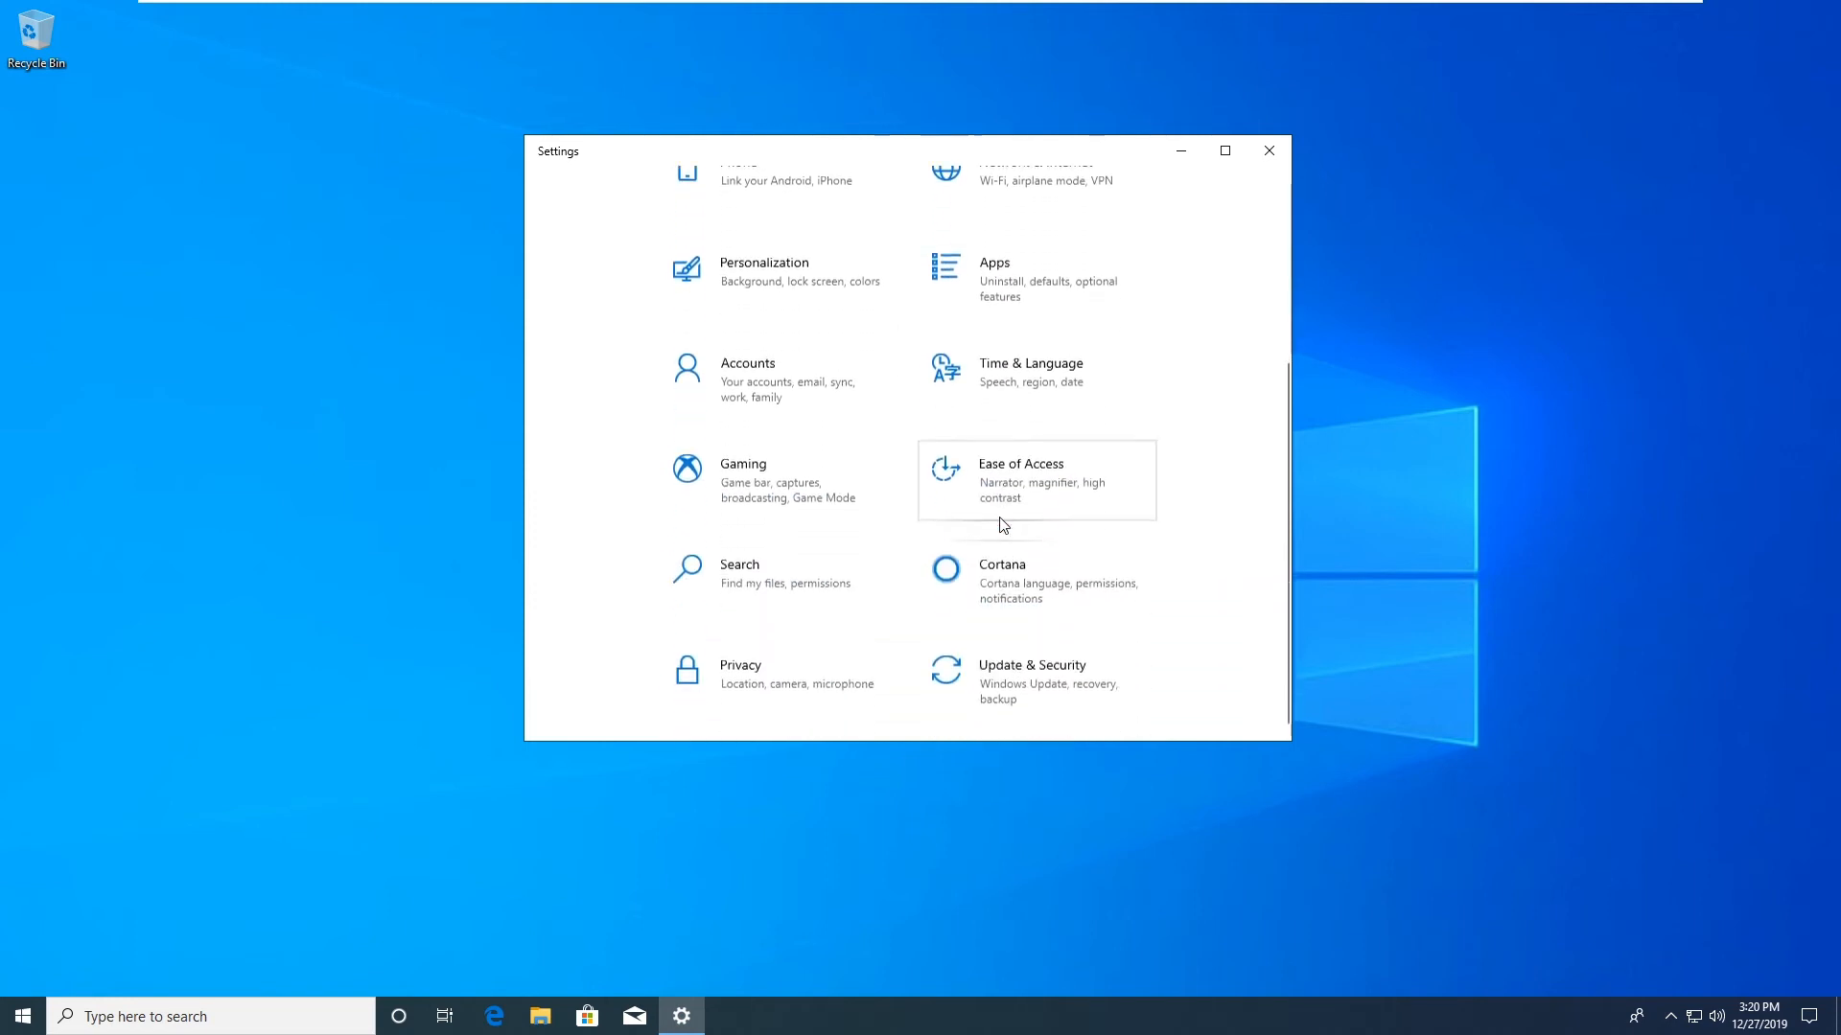
click(827, 302)
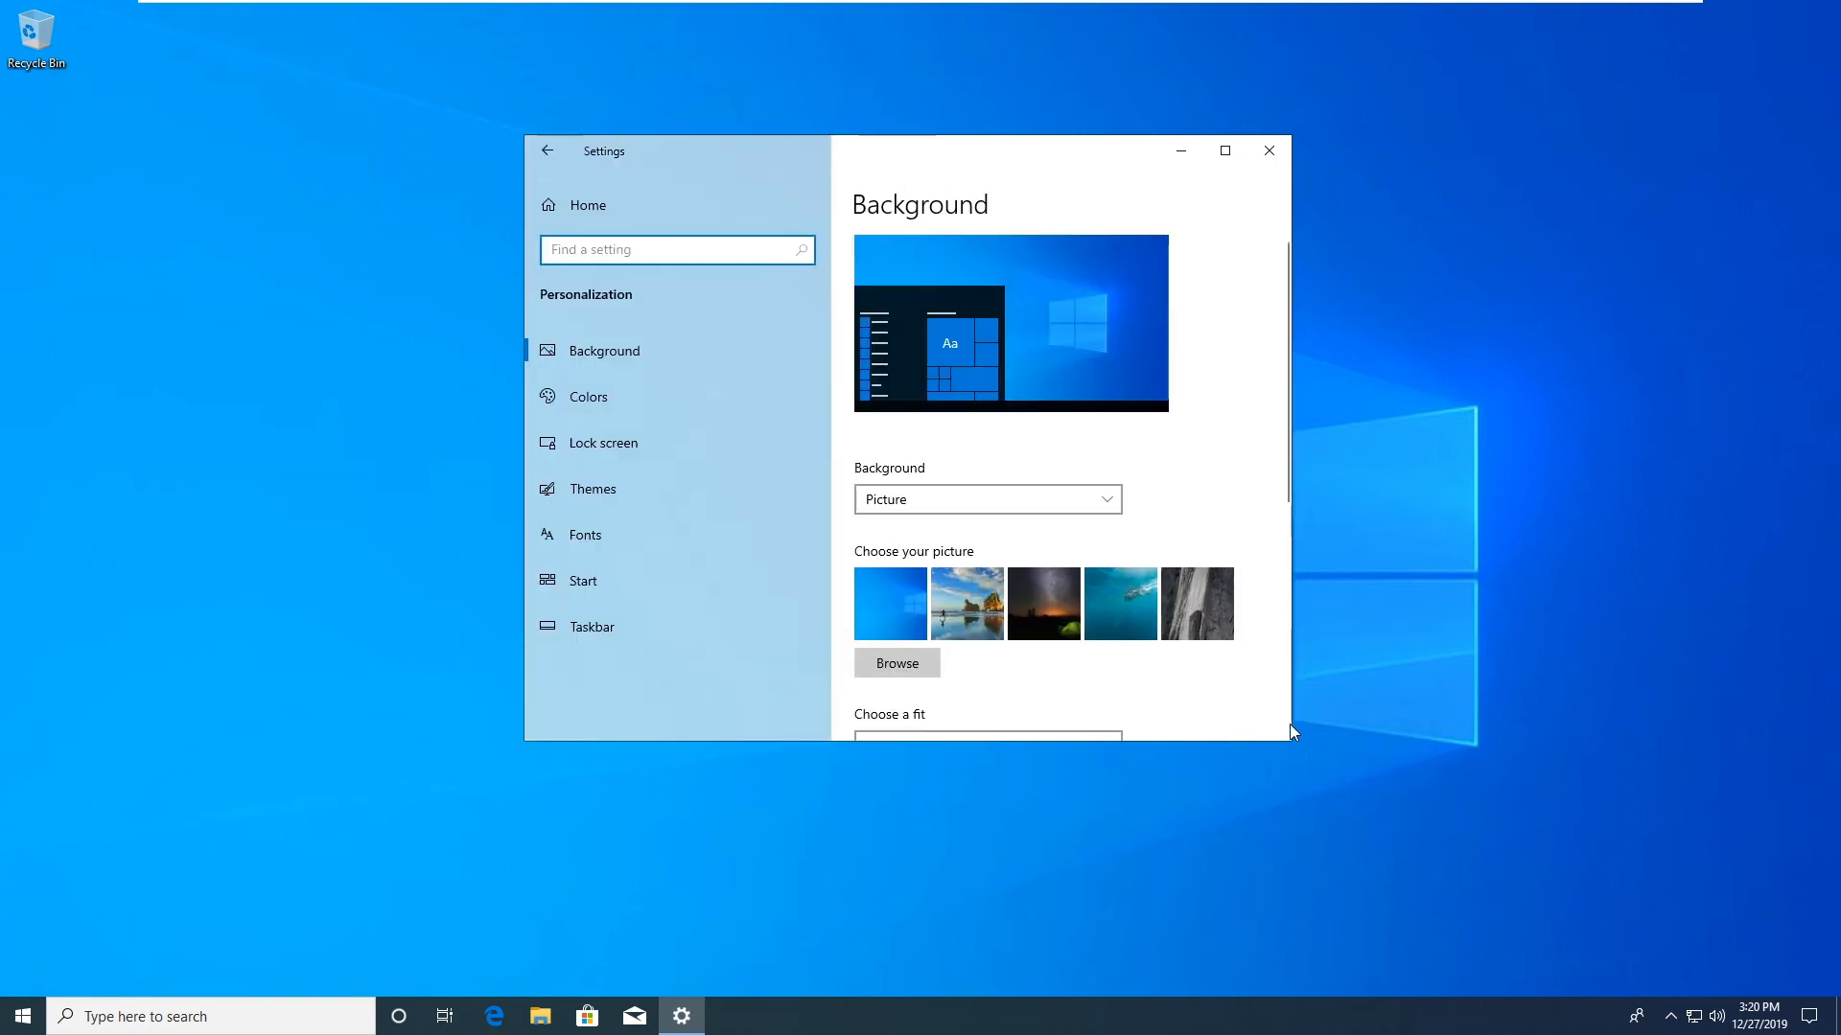
drag(1294, 752, 1512, 855)
drag(1165, 167, 971, 128)
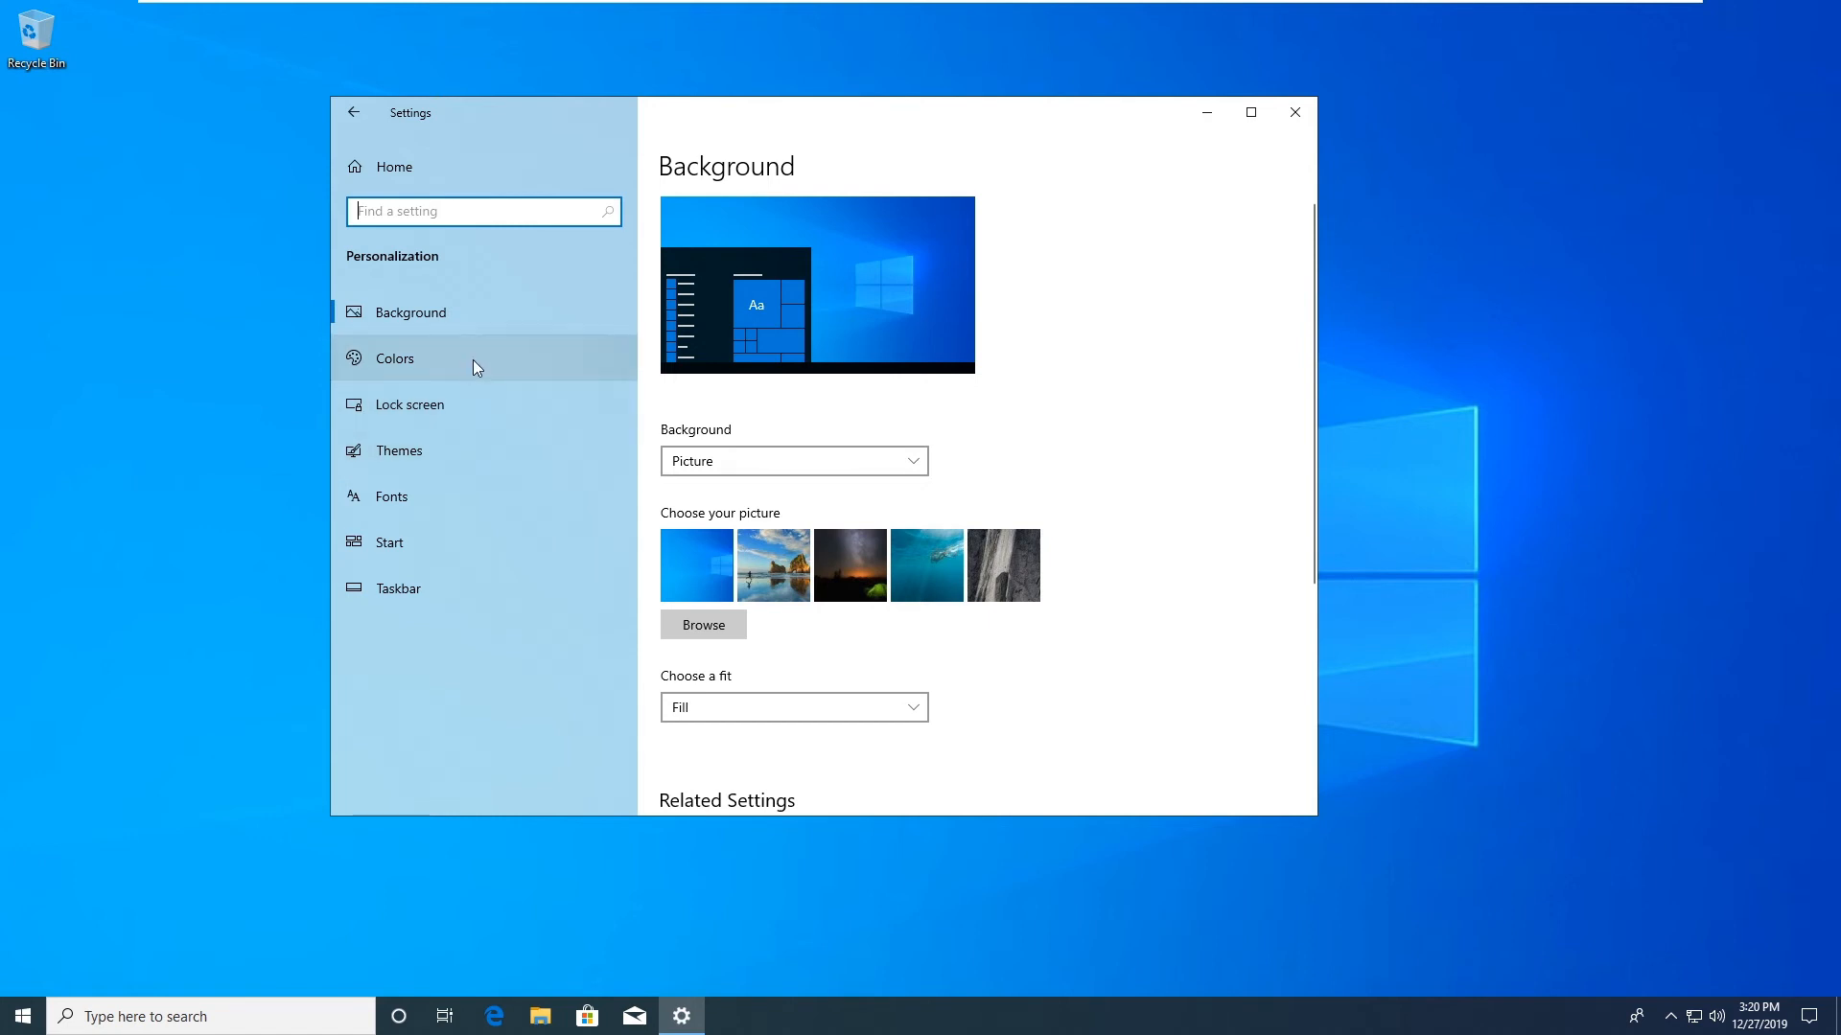
Step: Turn off "Transparency effects" in the Colors settings of Personalization
scroll(980, 636, down, 5)
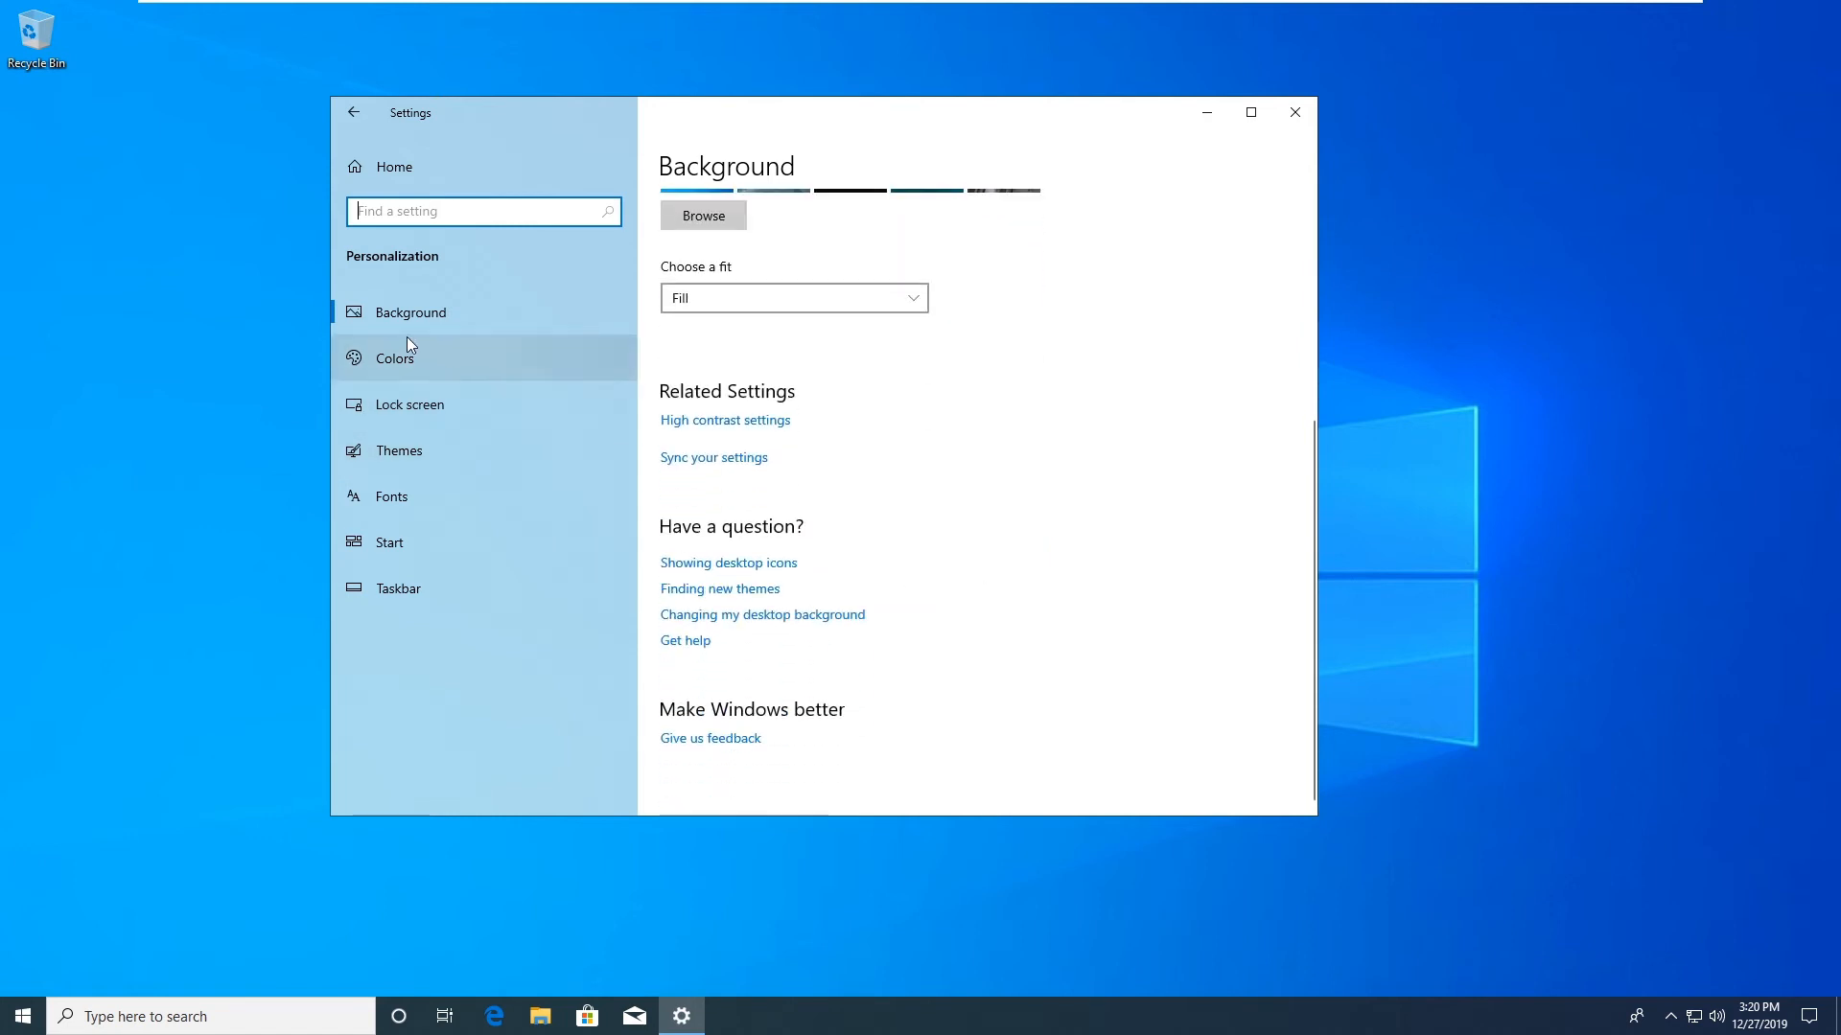
click(436, 457)
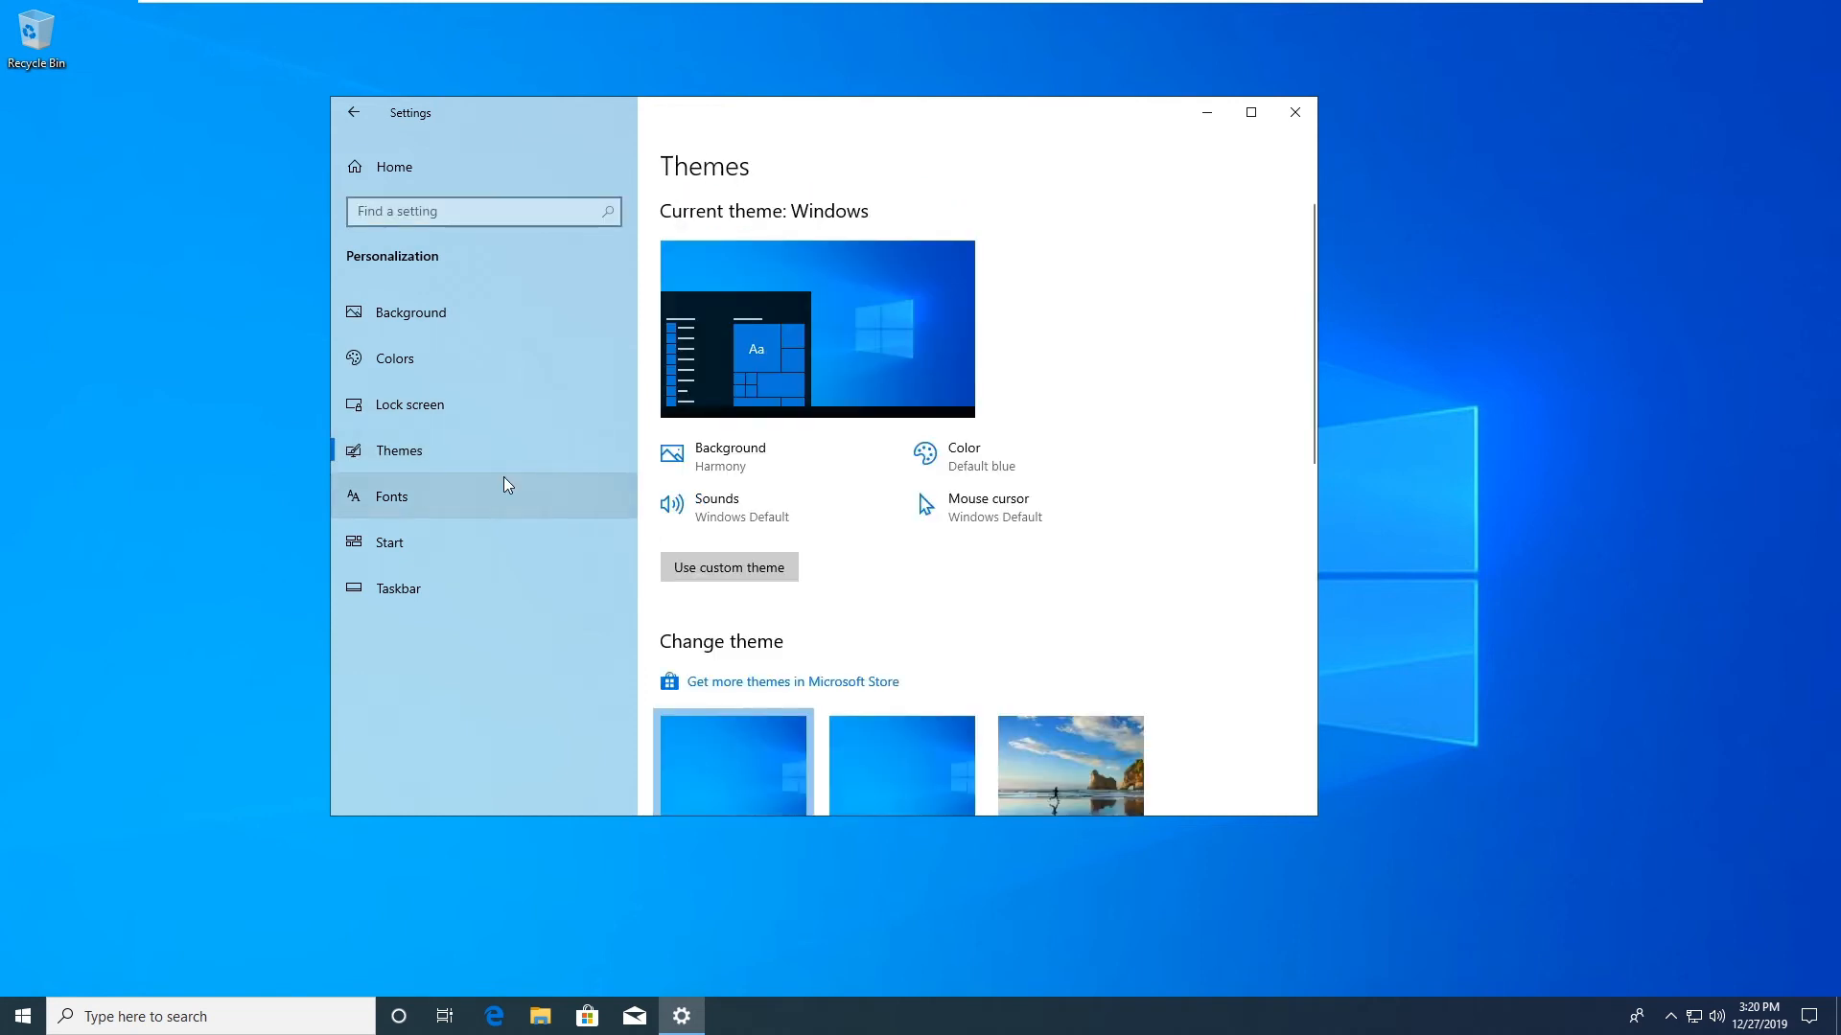
click(462, 364)
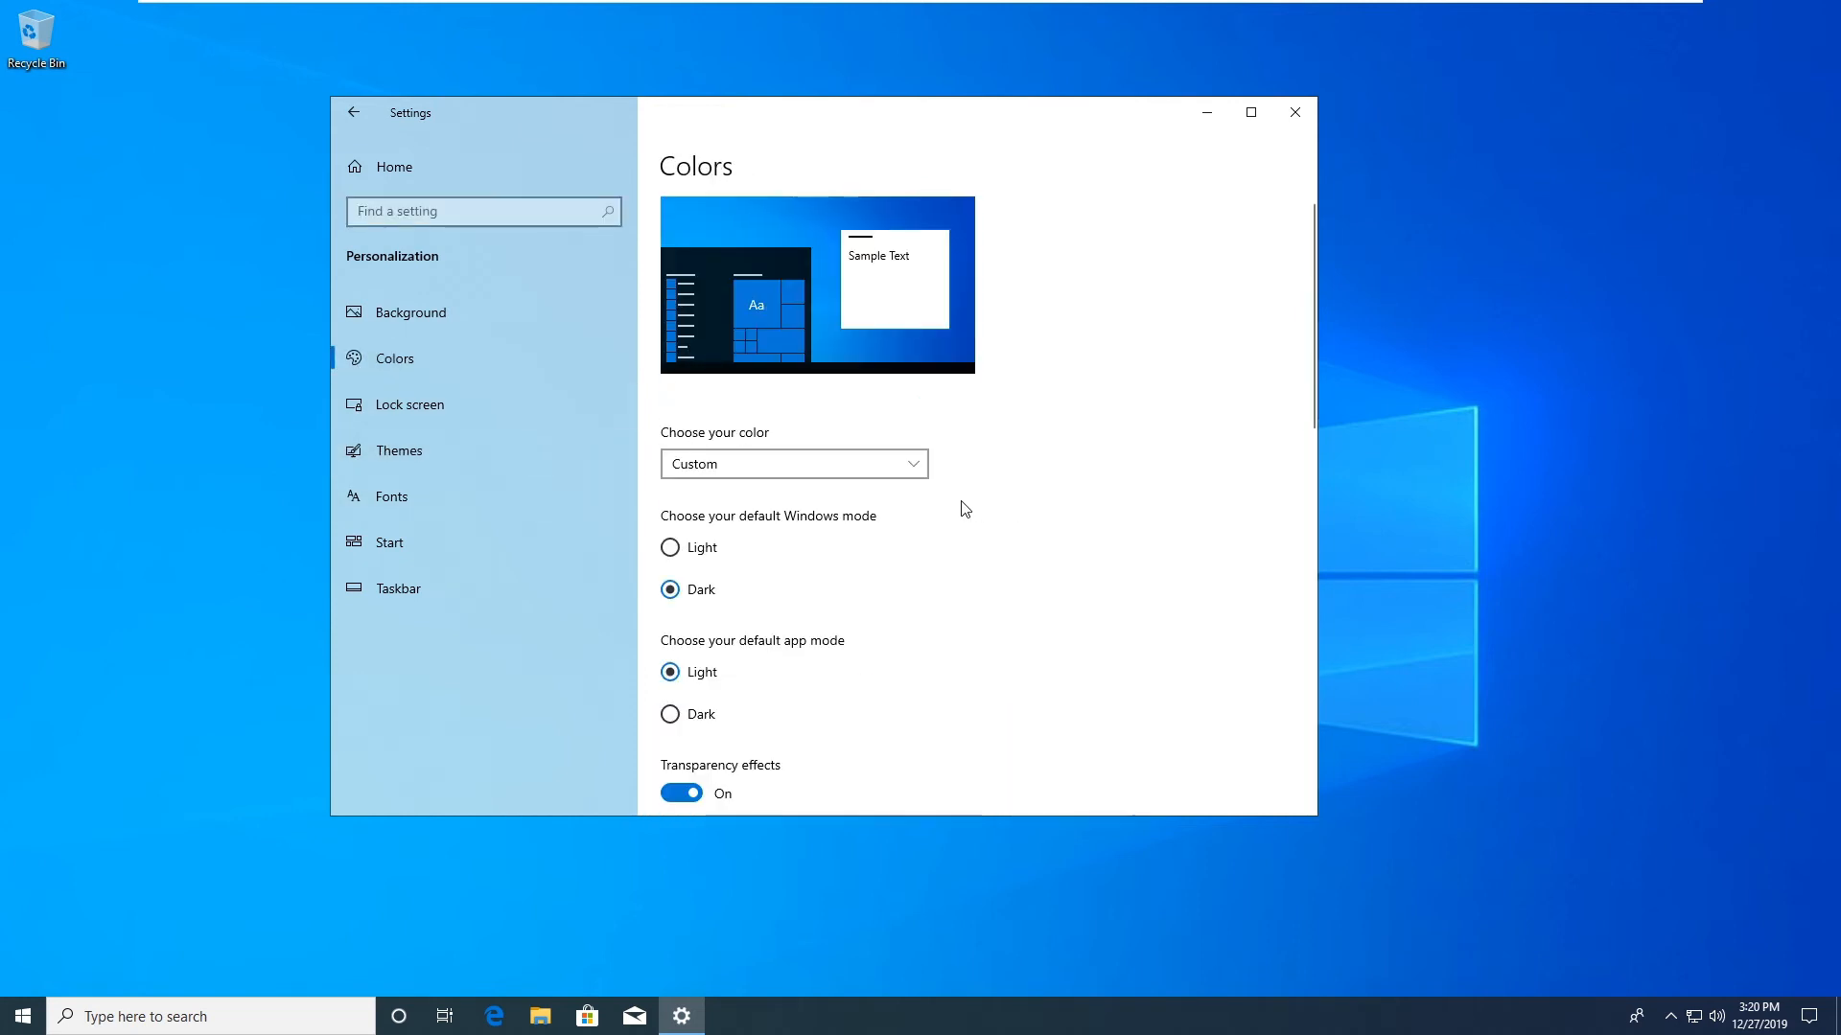
scroll(965, 509, down, 1)
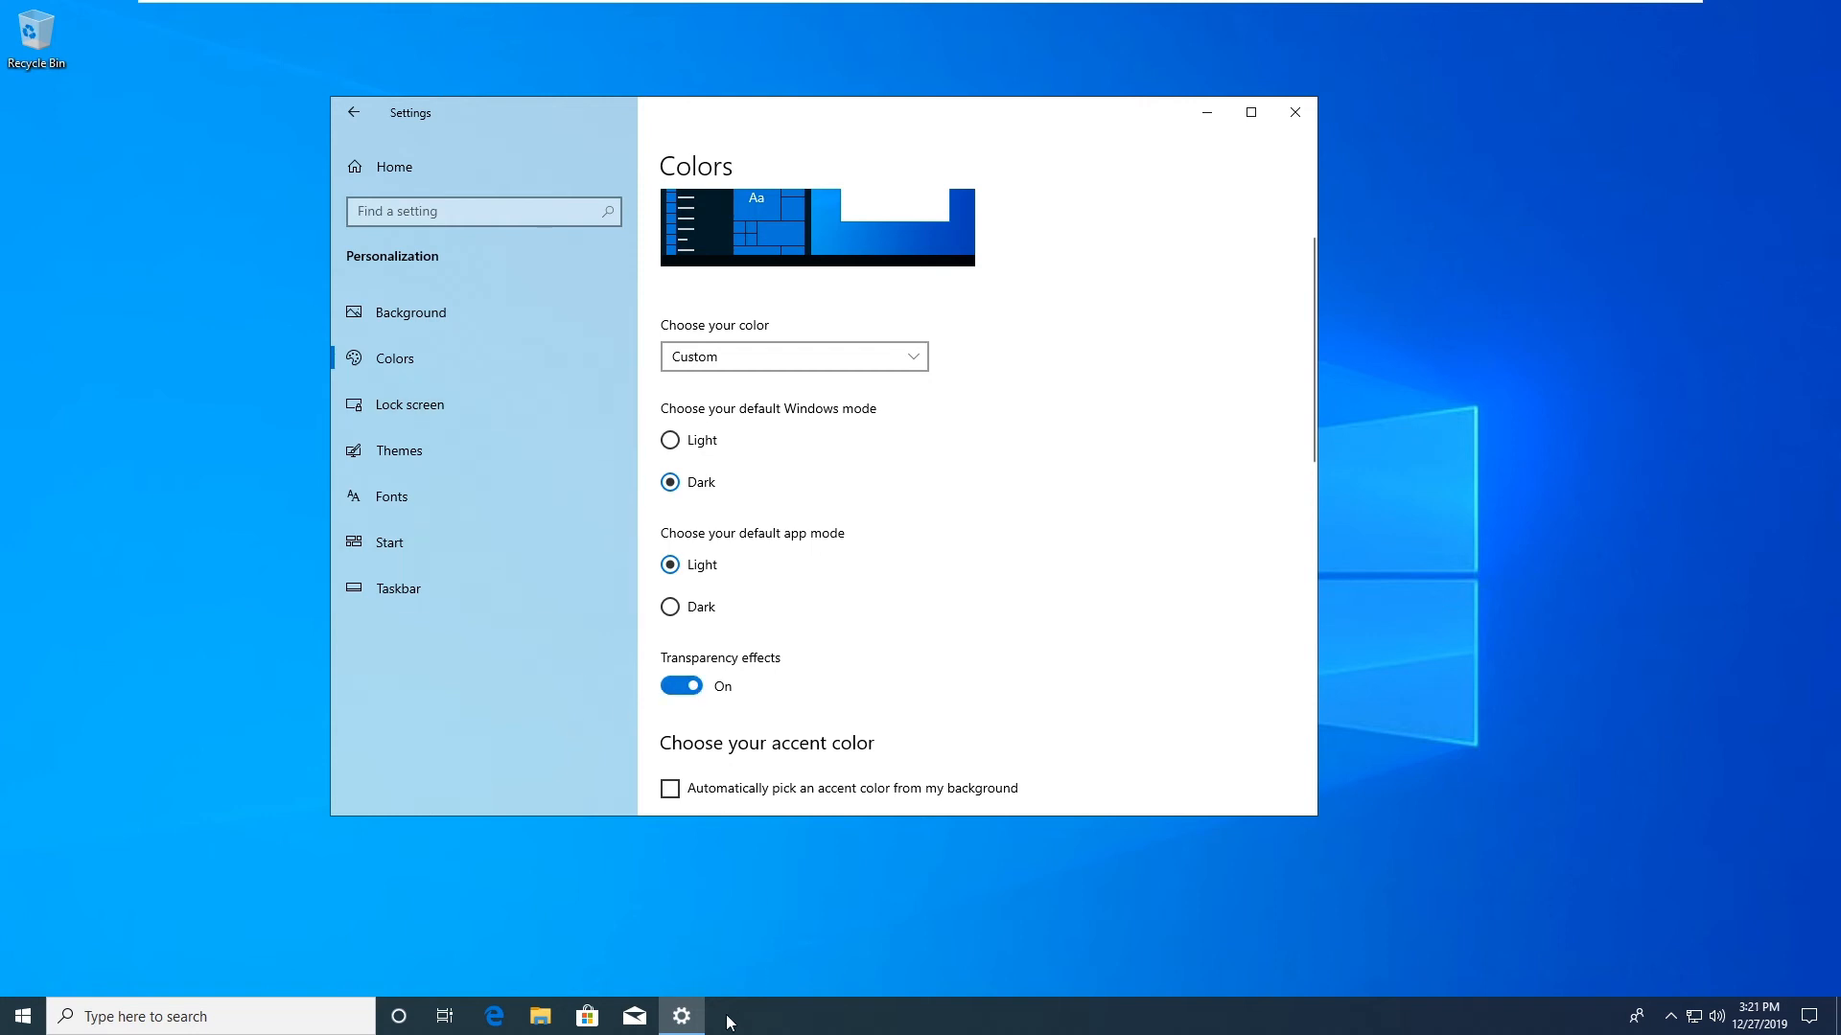
click(666, 687)
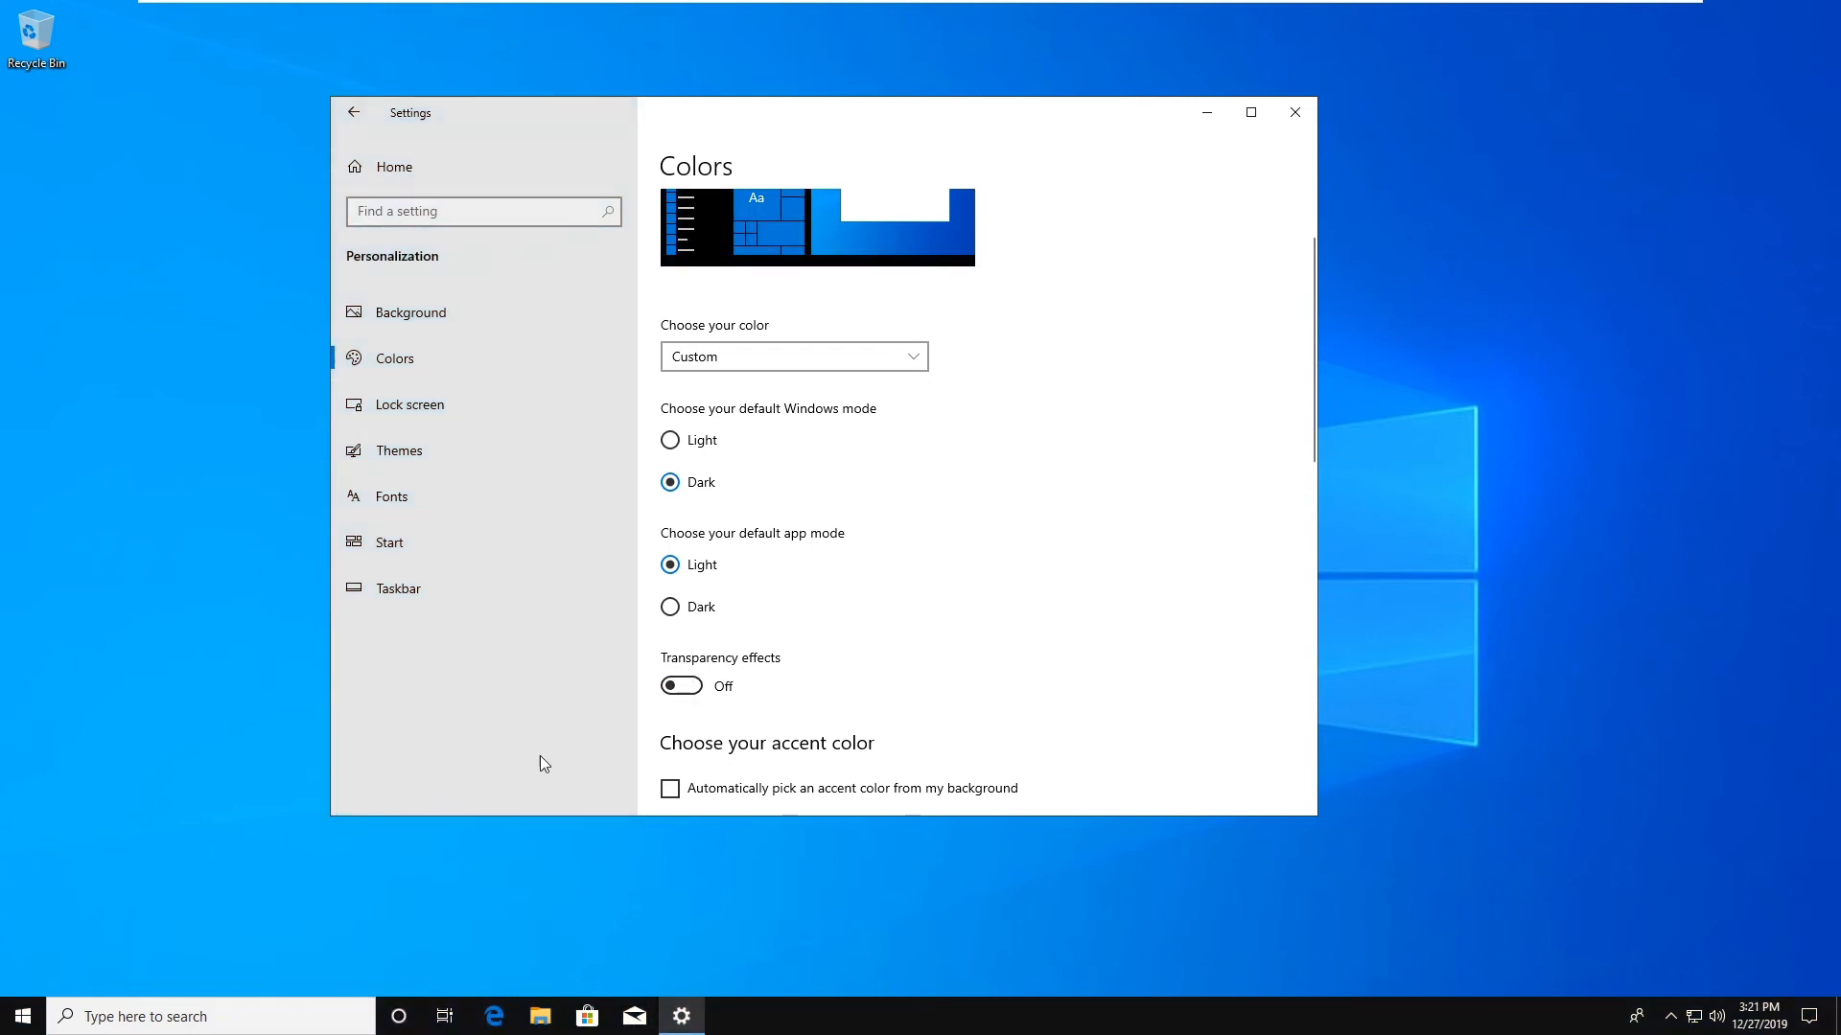
Step: Move the Settings window around the desktop to examine how it is drawn while moving
drag(693, 121, 842, 335)
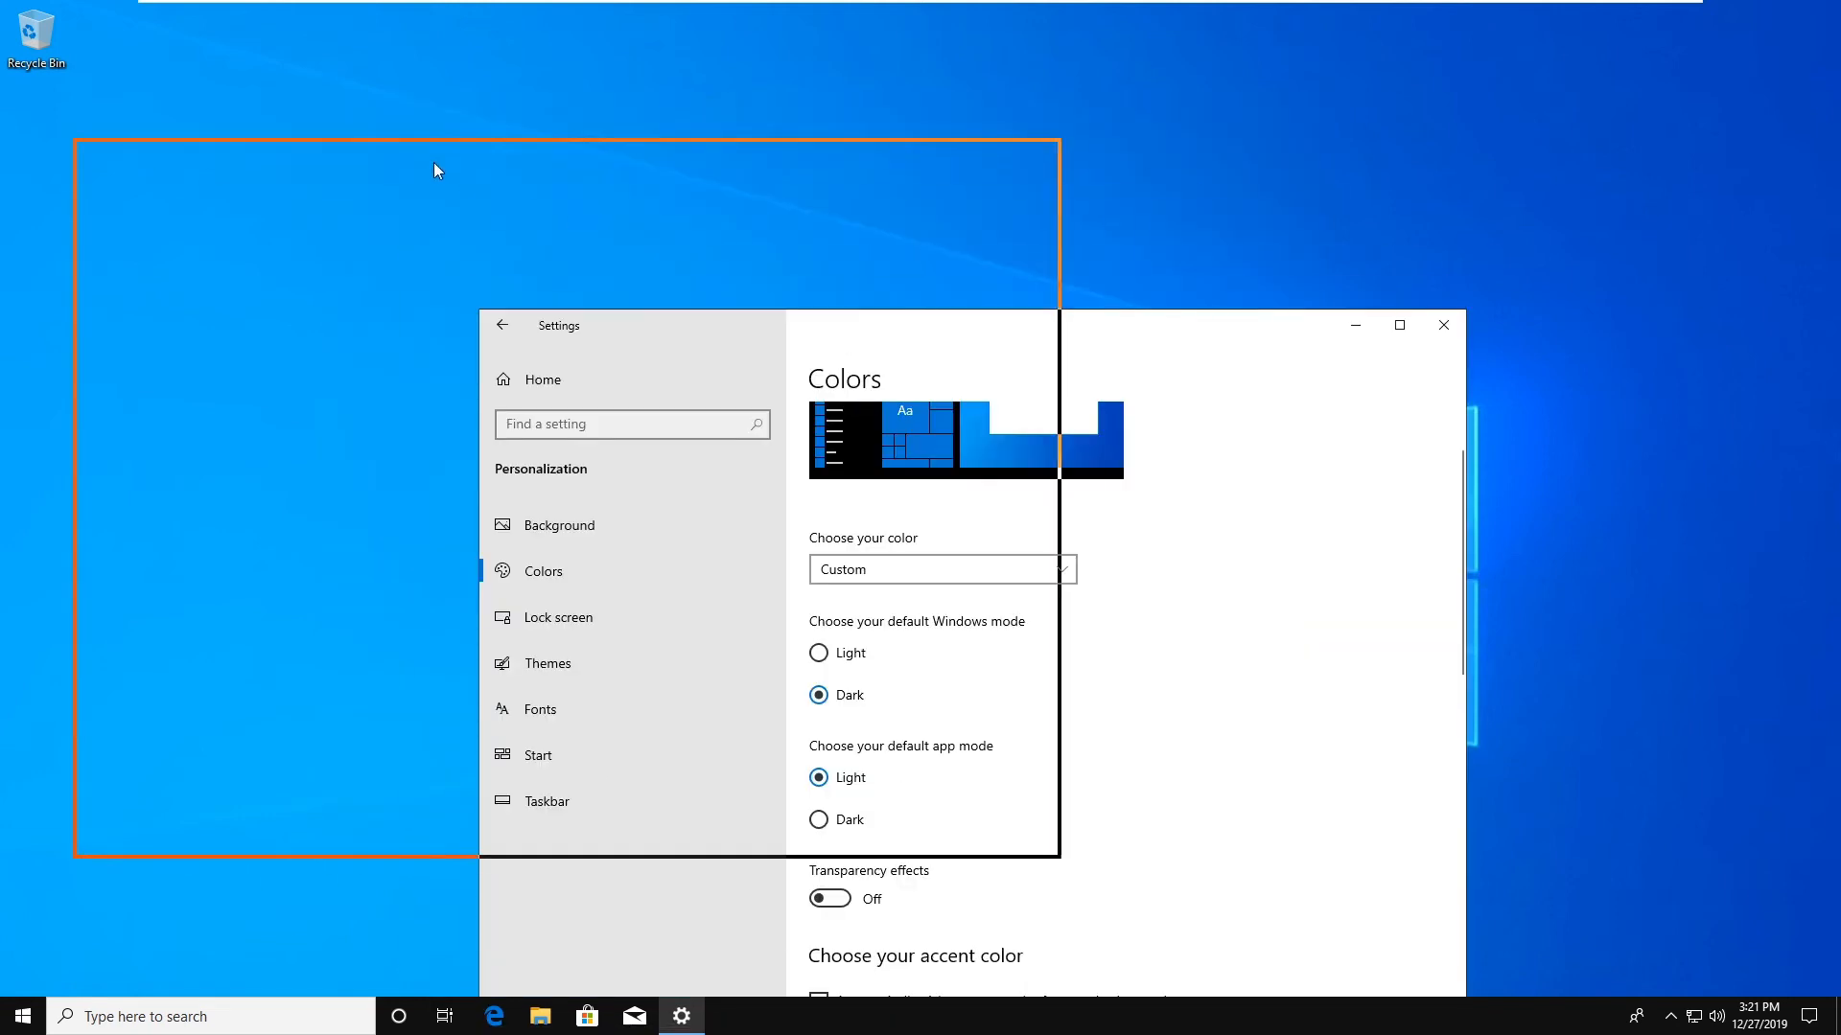
drag(435, 165, 731, 115)
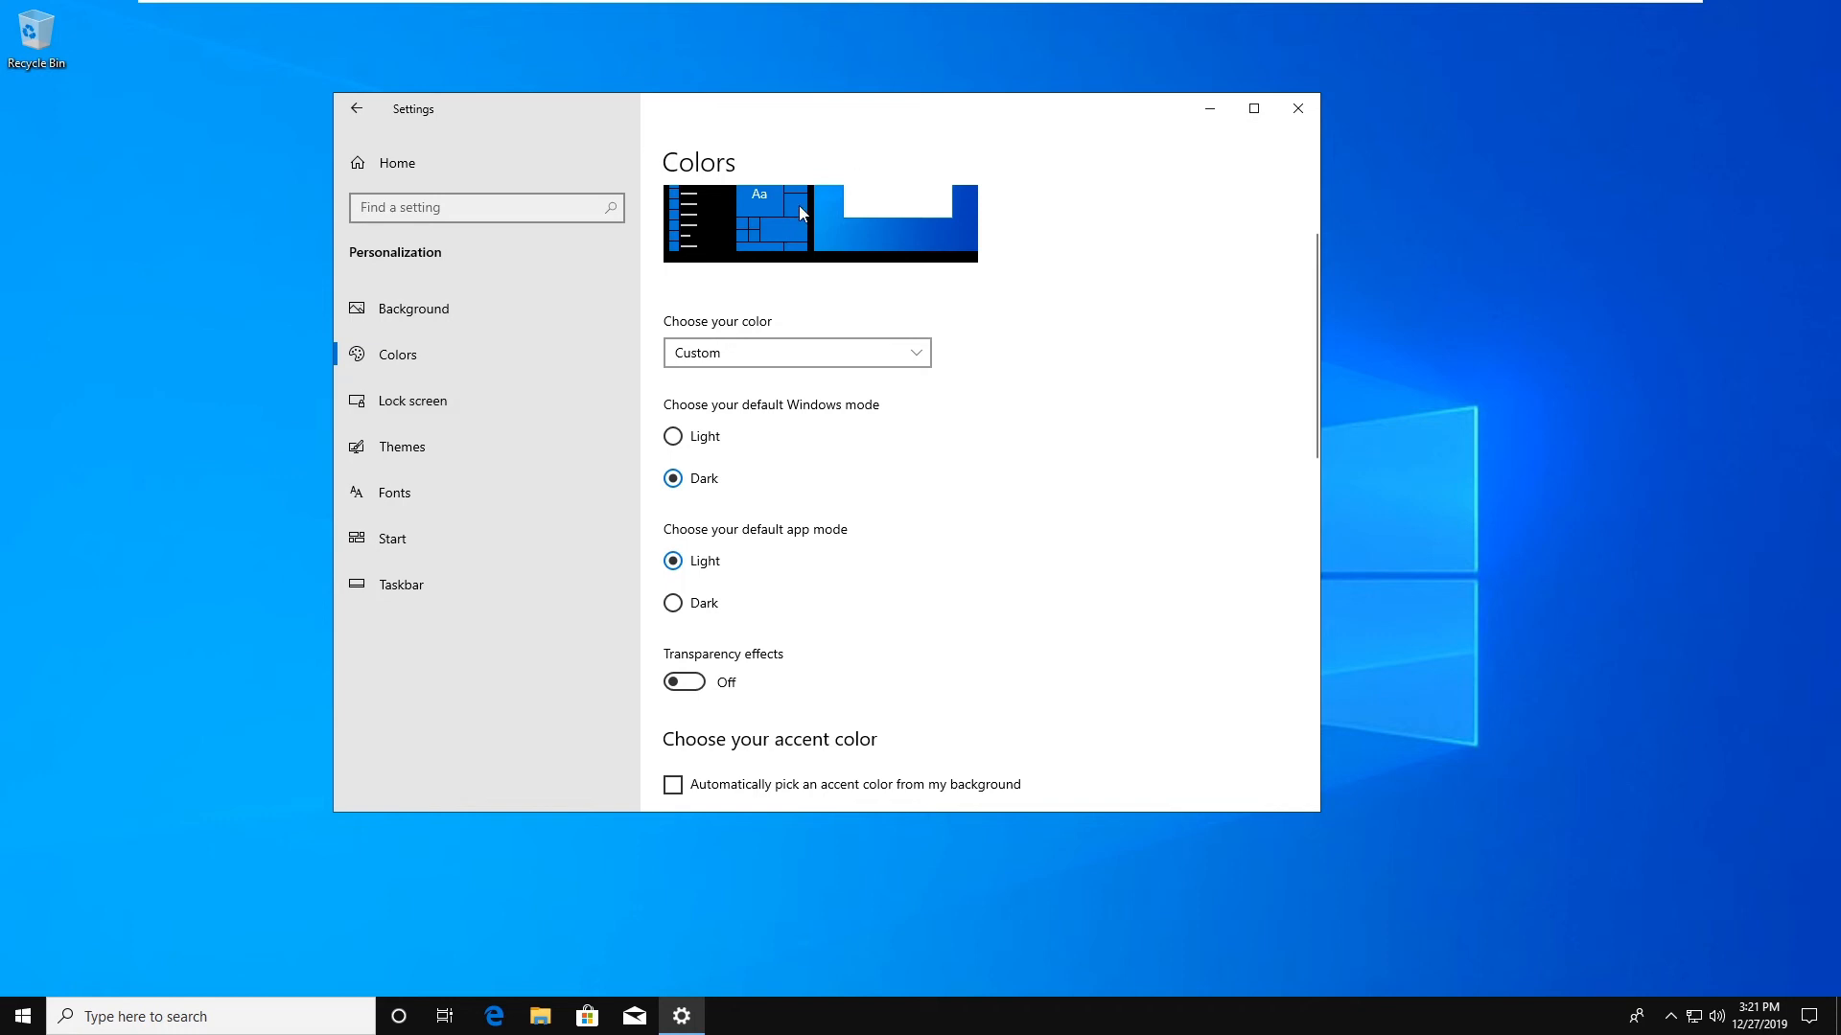
drag(1030, 106, 1102, 55)
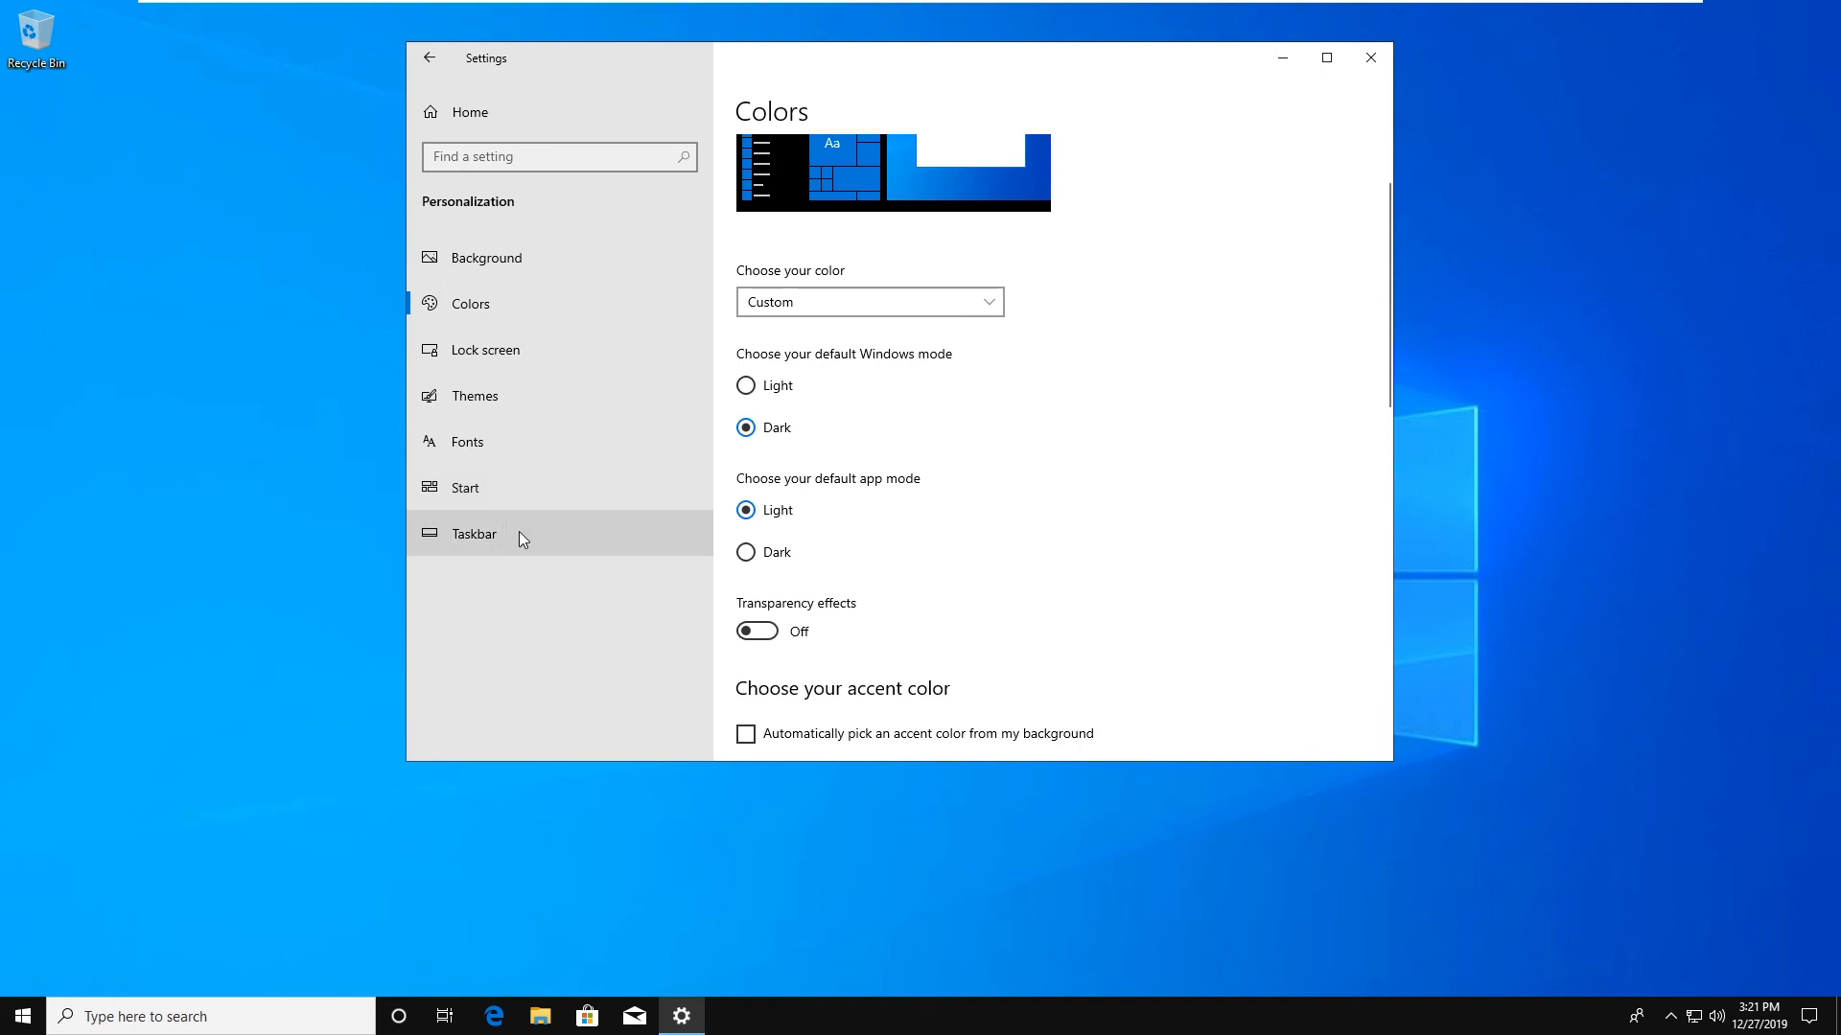
Step: Turn off Start suggestions and recently opened items in Jump Lists in the Start settings, and close Settings
click(535, 505)
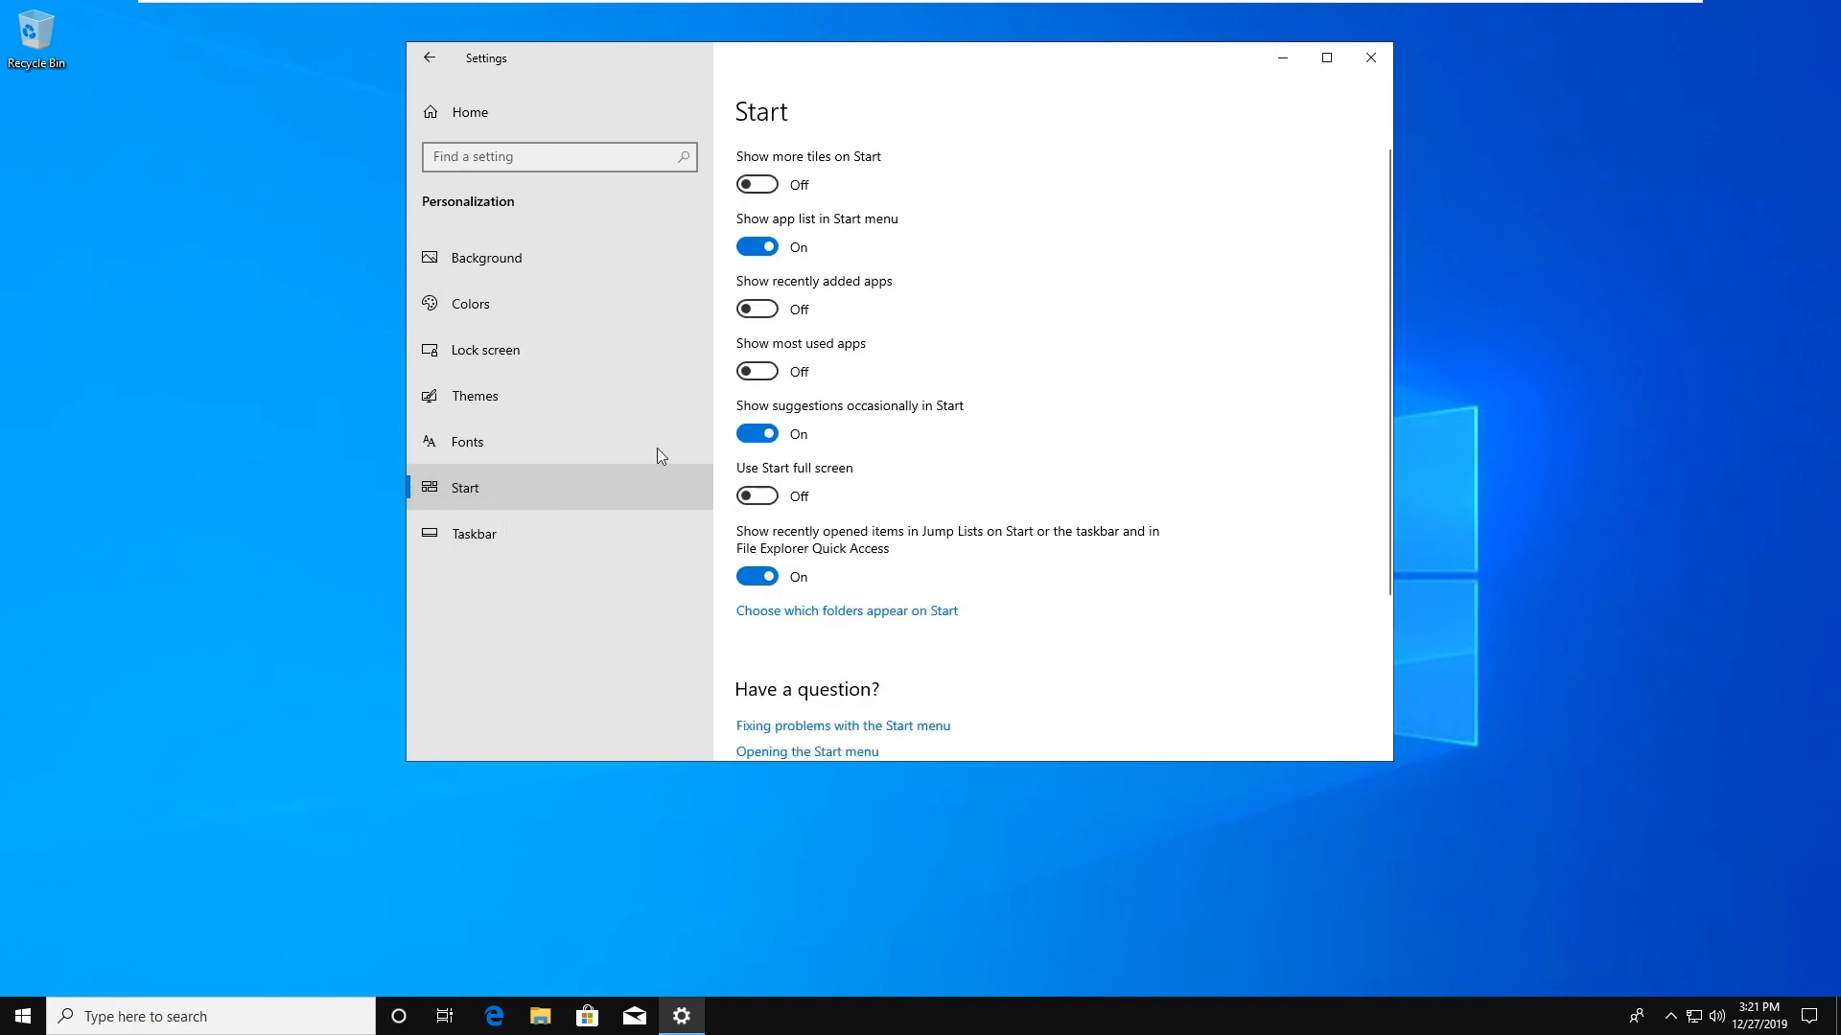
click(756, 435)
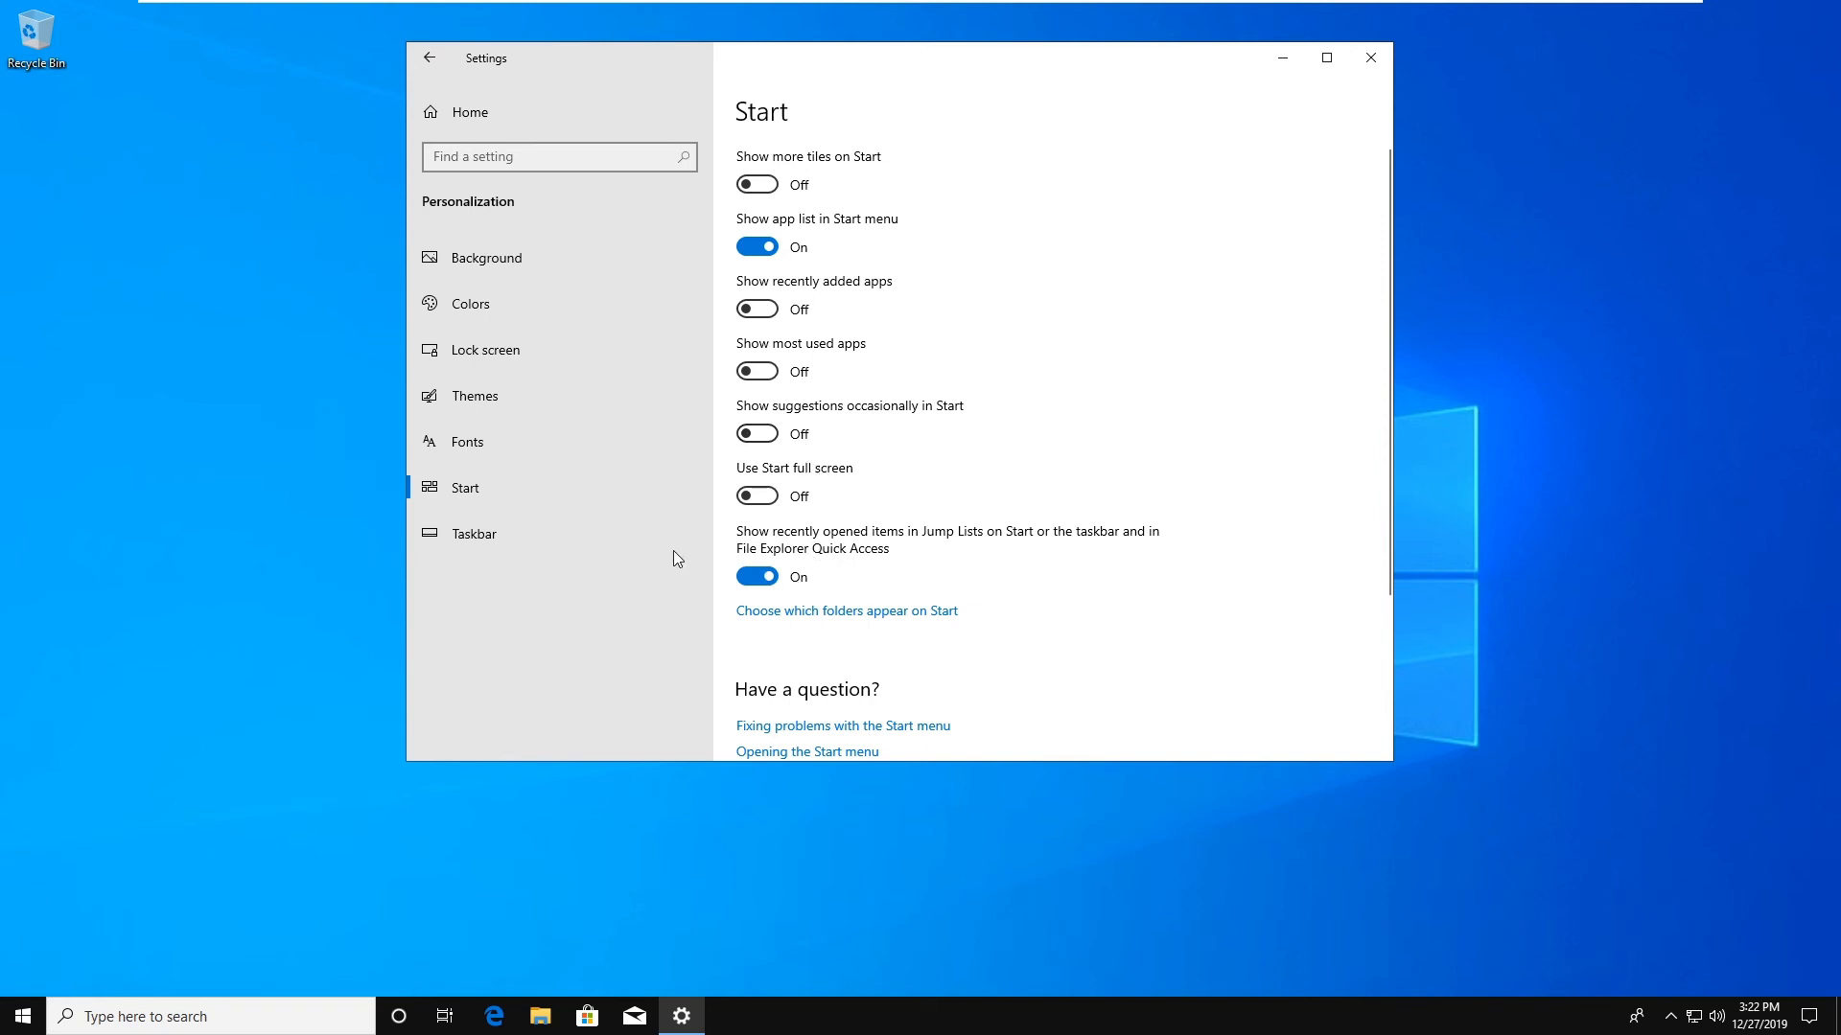
click(768, 577)
click(1371, 58)
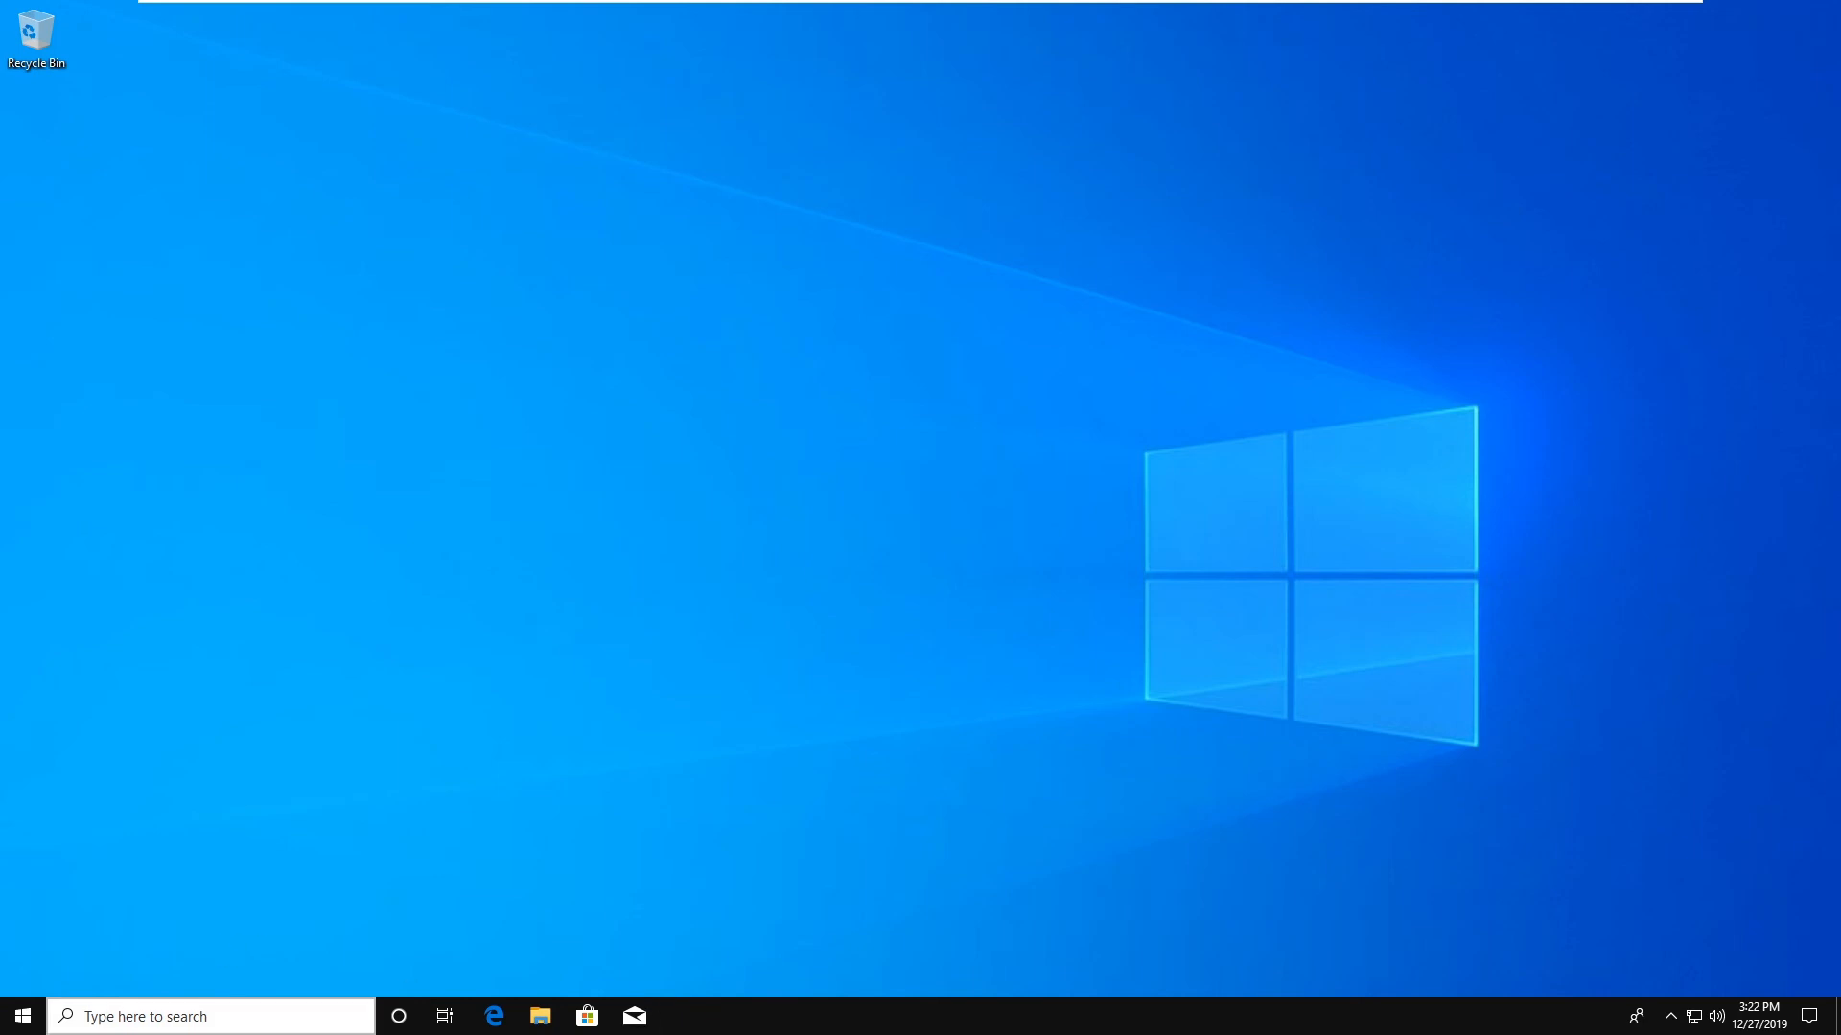
Step: Unpin the Productivity and Explore tile groups from the Start menu
click(23, 1017)
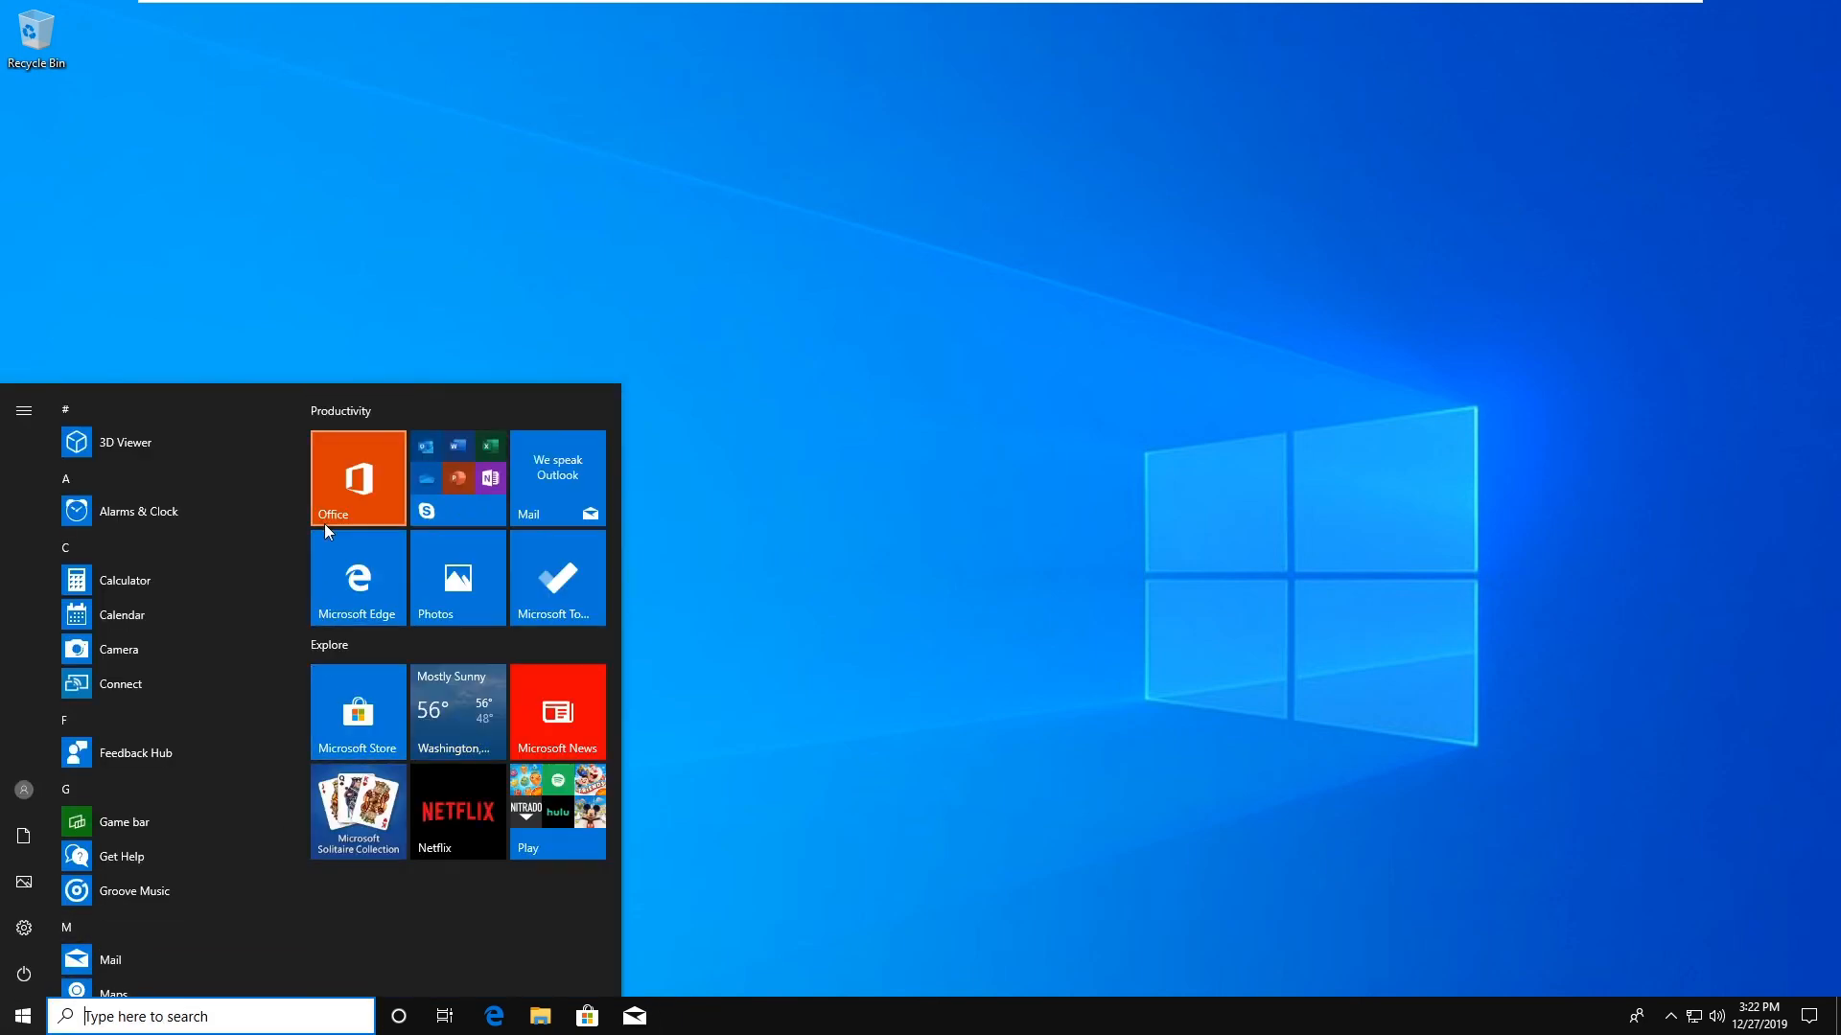
right_click(339, 476)
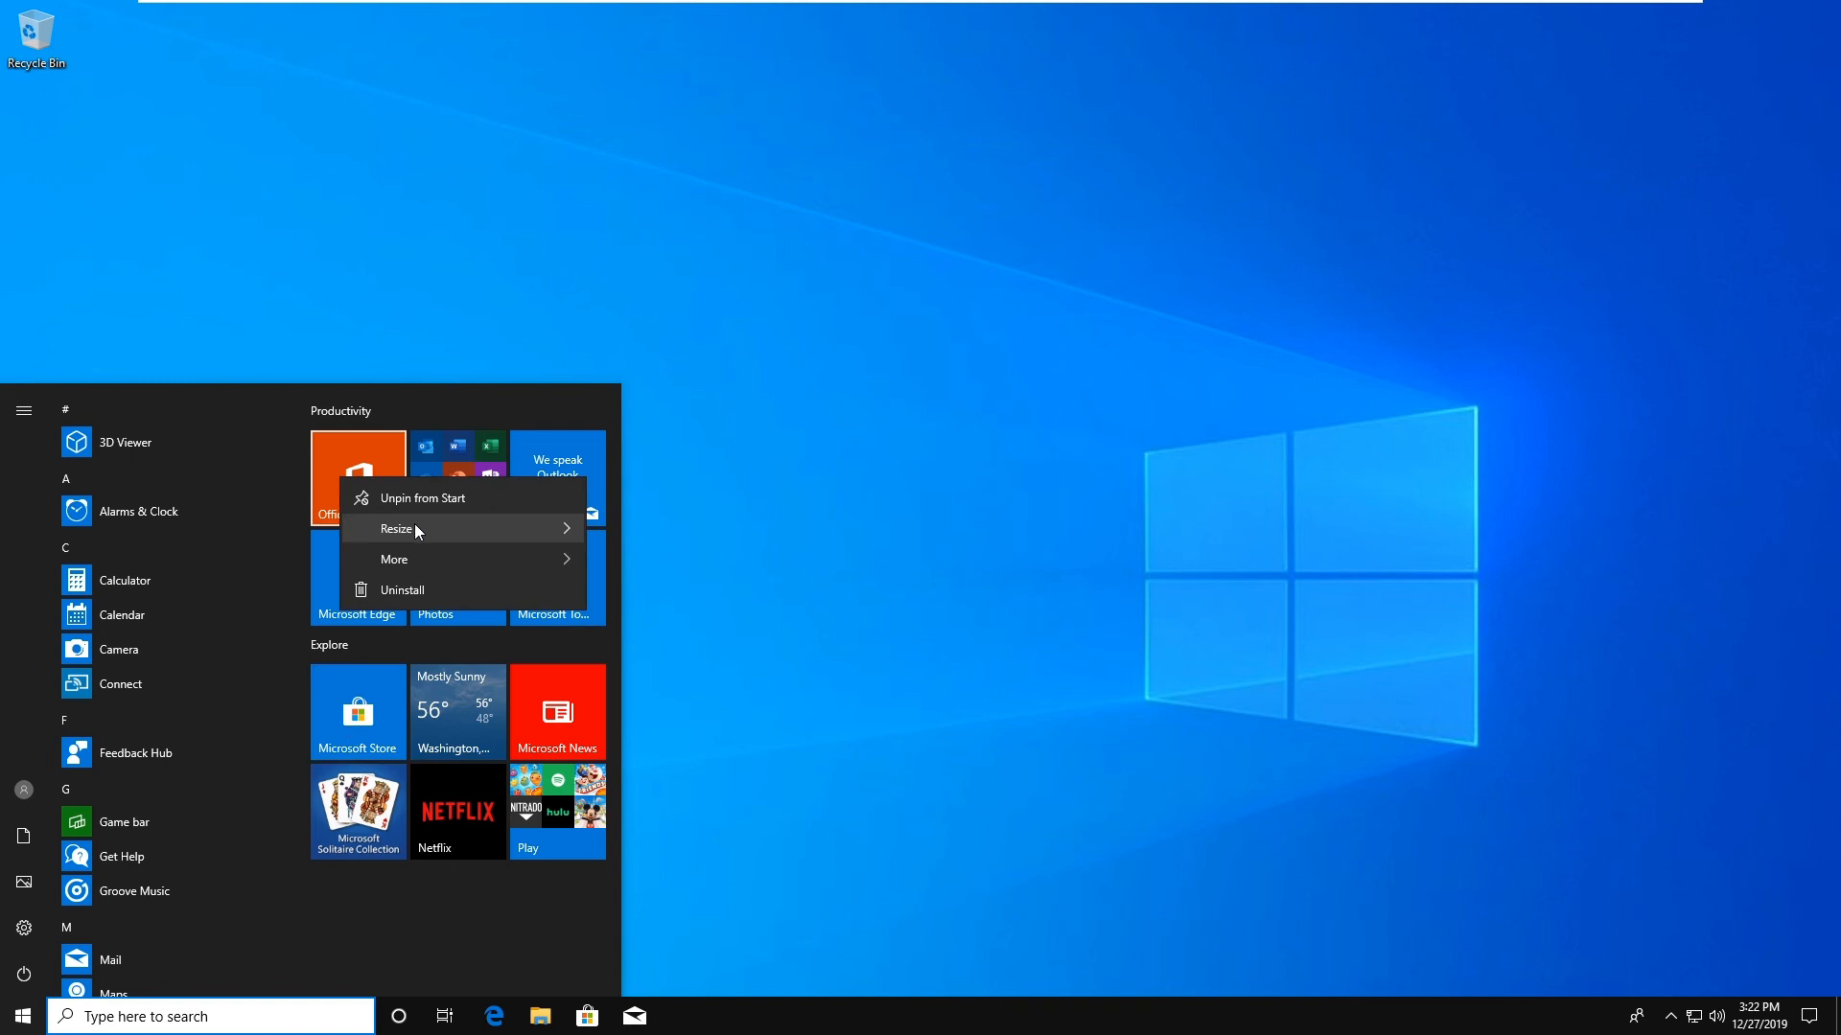
right_click(353, 407)
click(442, 434)
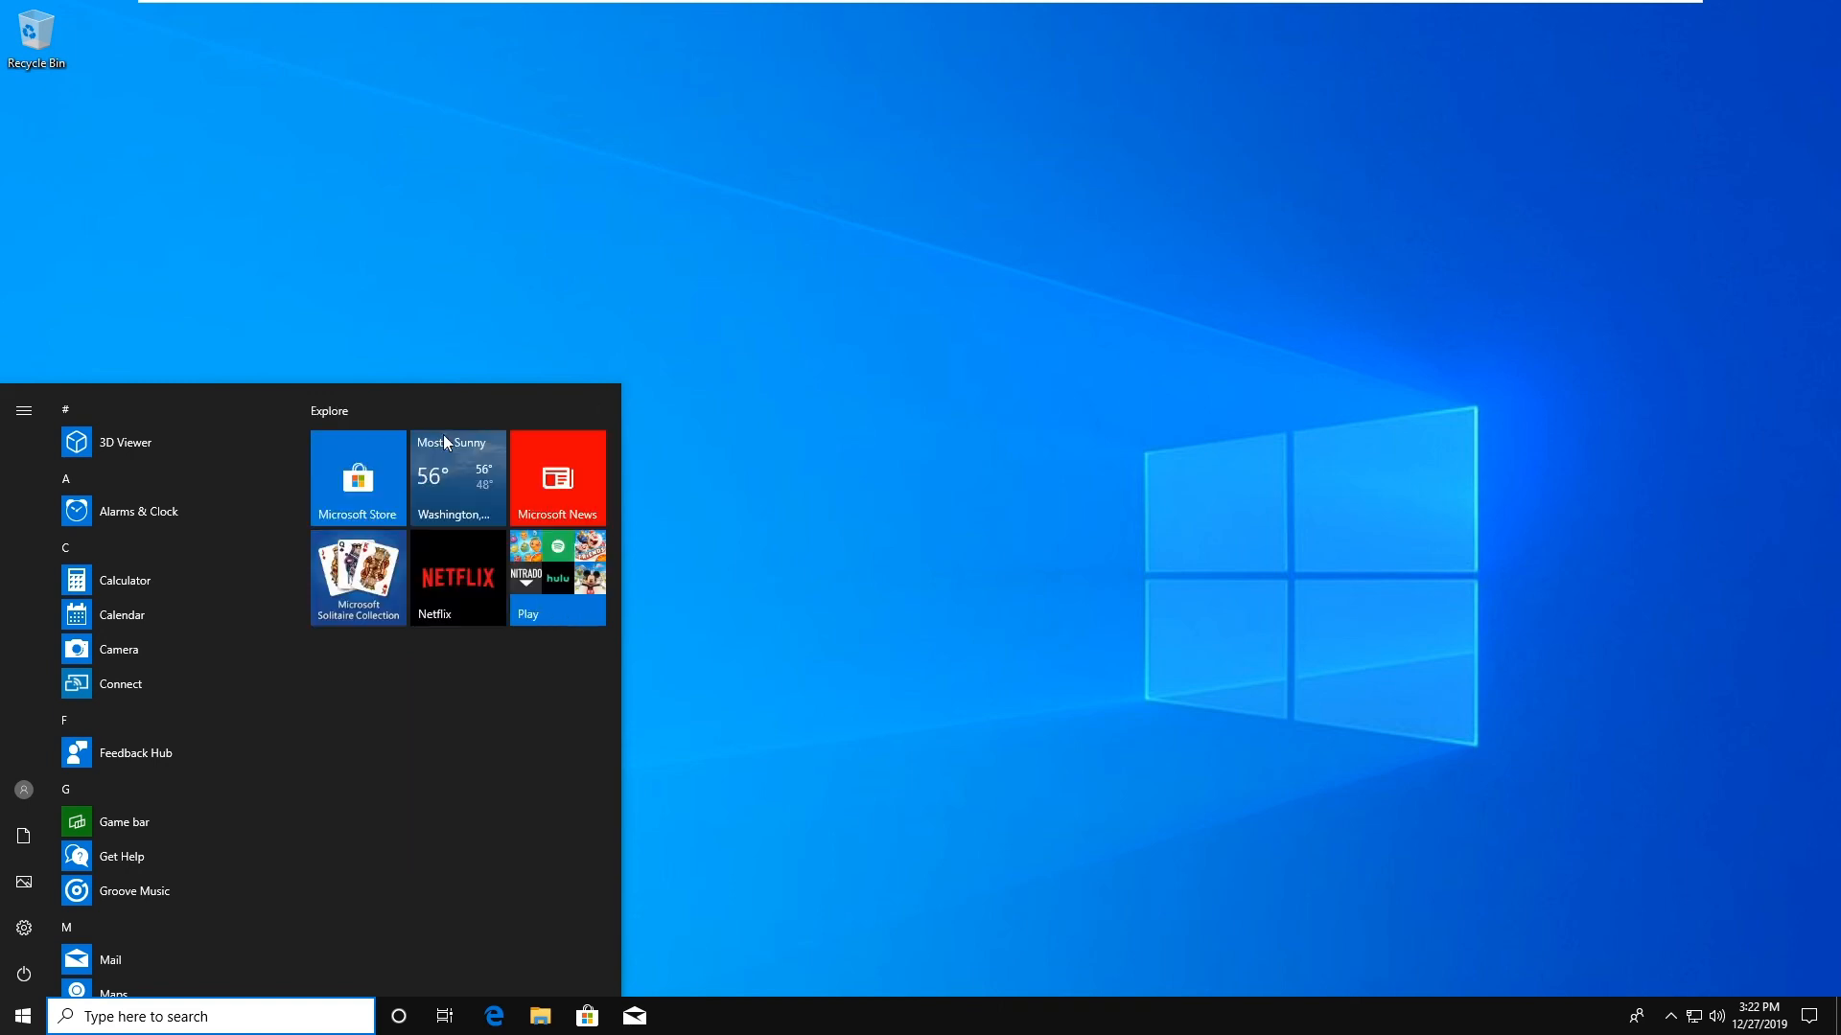
right_click(336, 422)
click(395, 439)
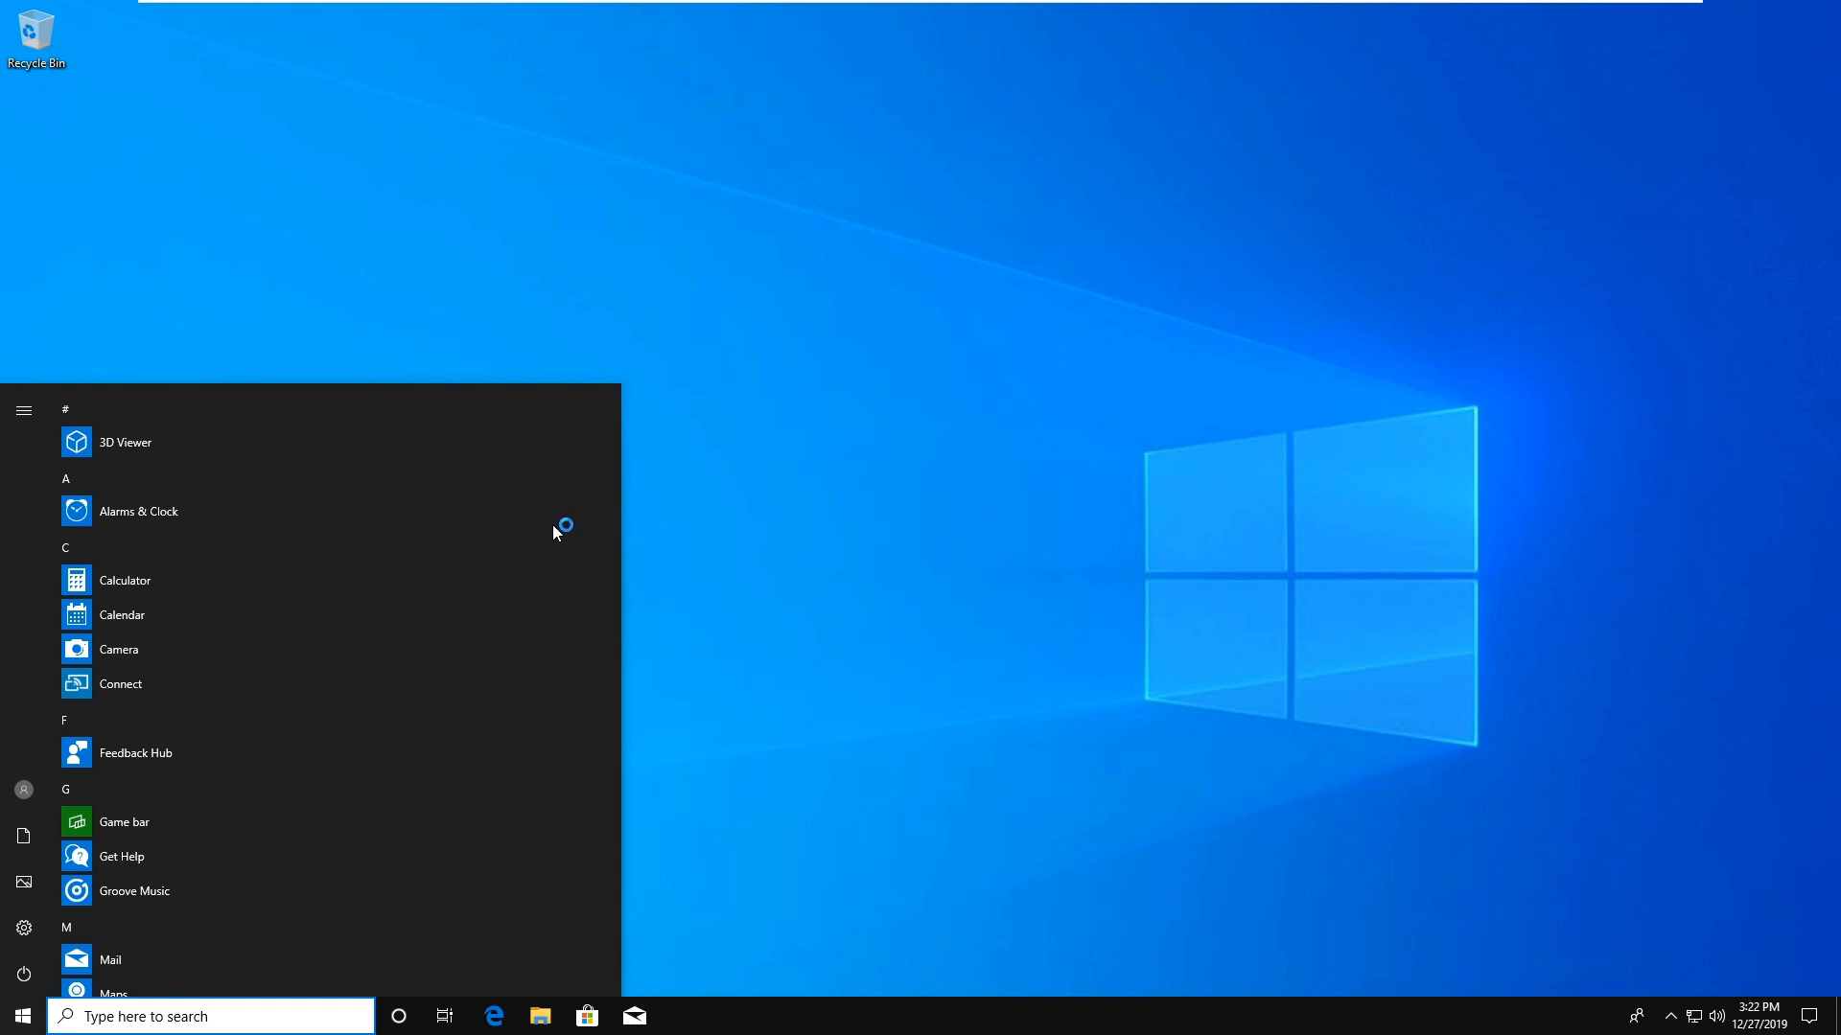
click(626, 572)
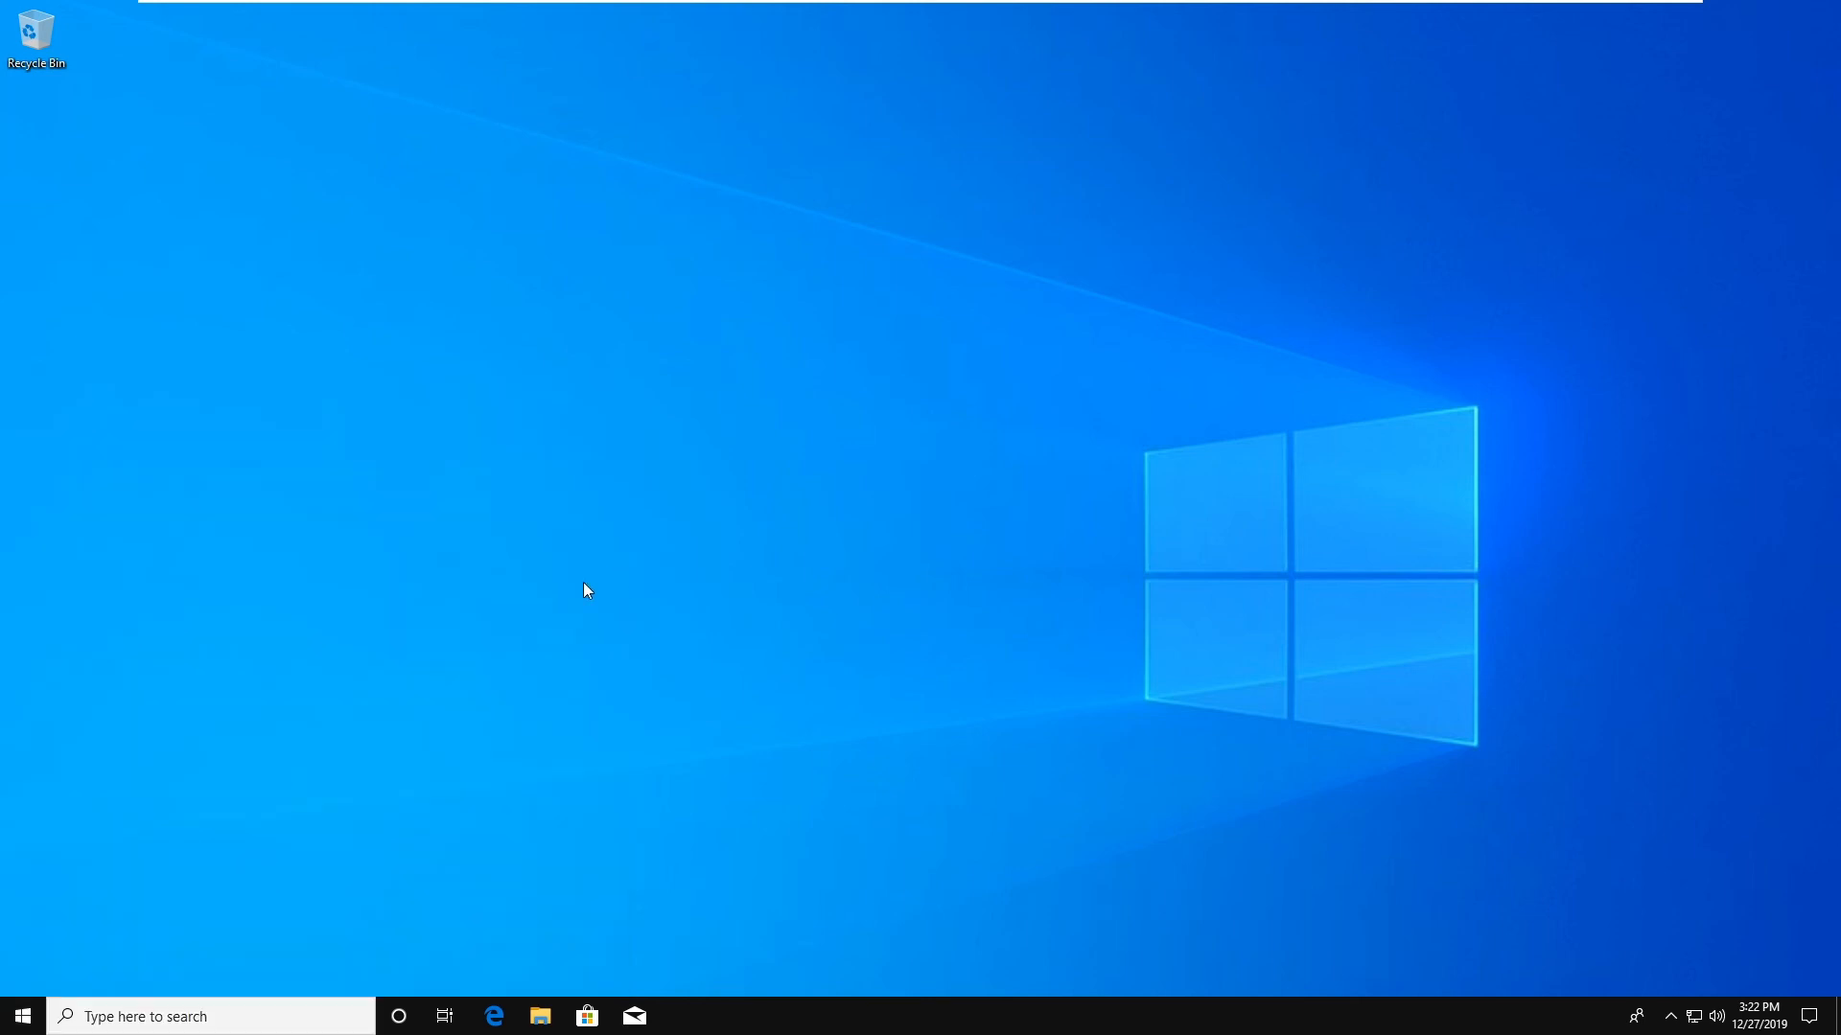
Step: Shrink the Start menu's height to a compact app list, check its scrolling and close it
click(25, 1016)
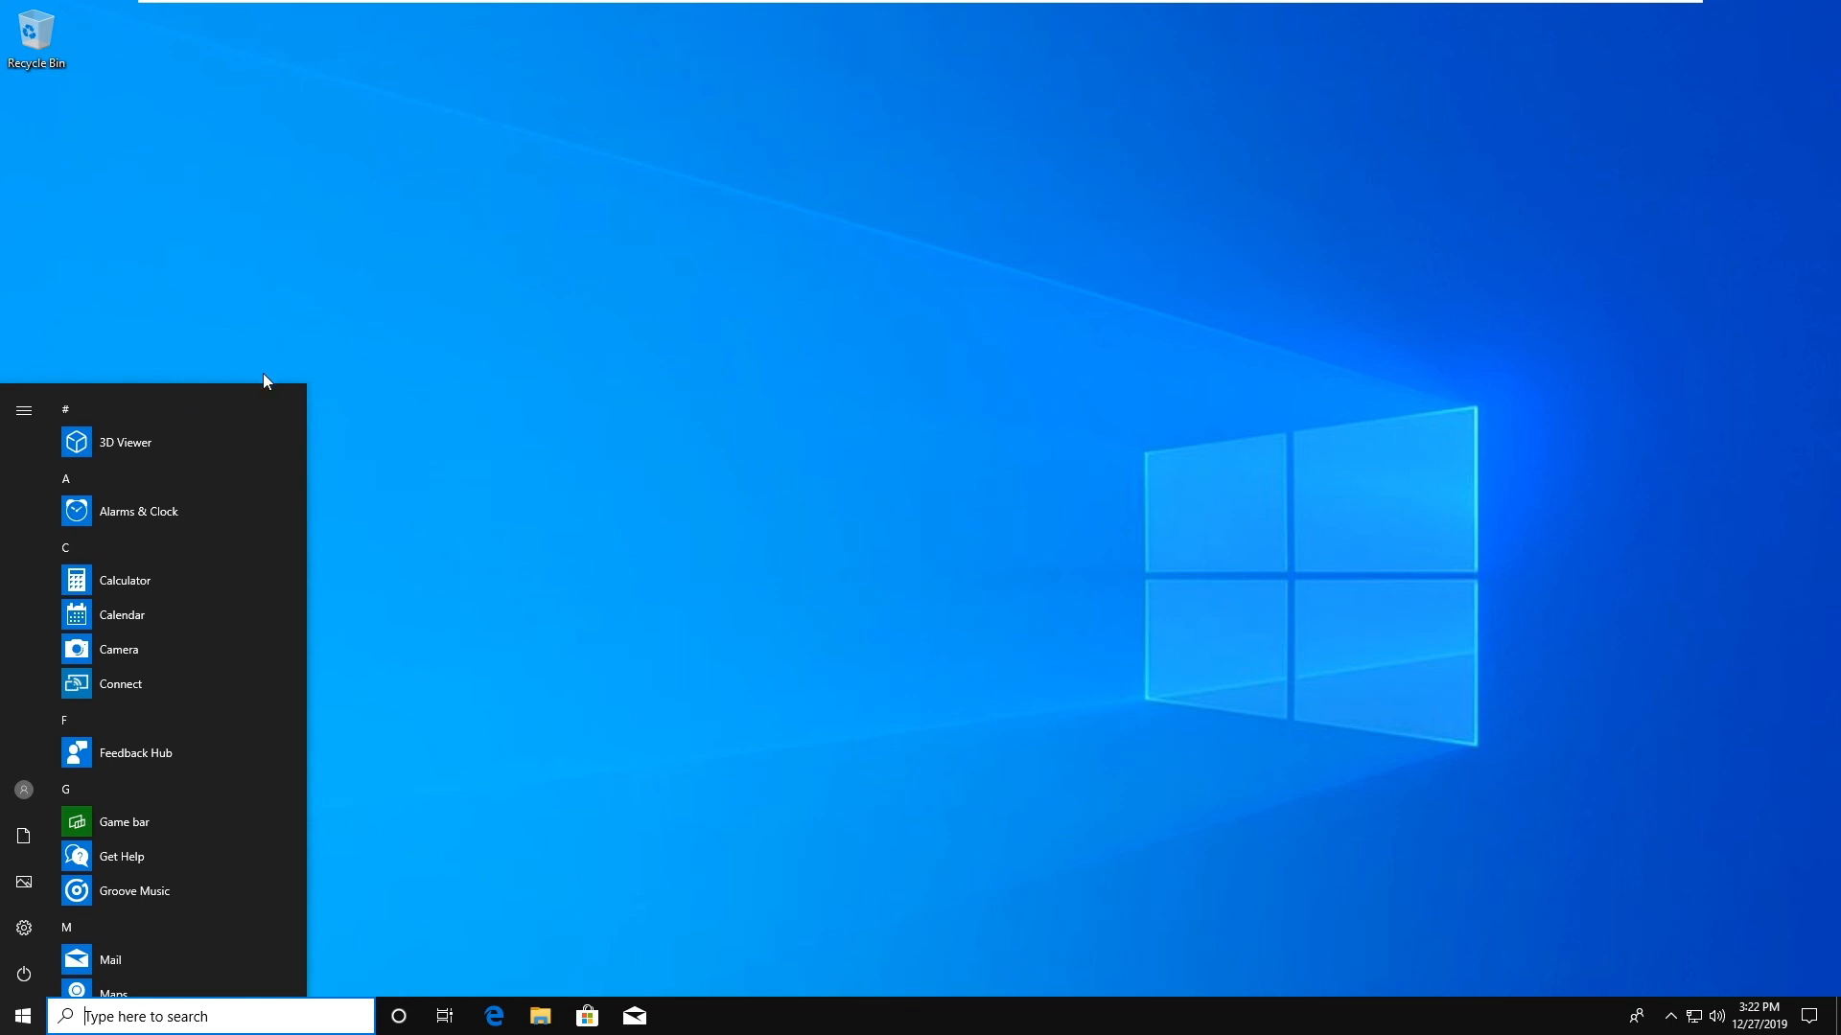
drag(277, 385, 288, 623)
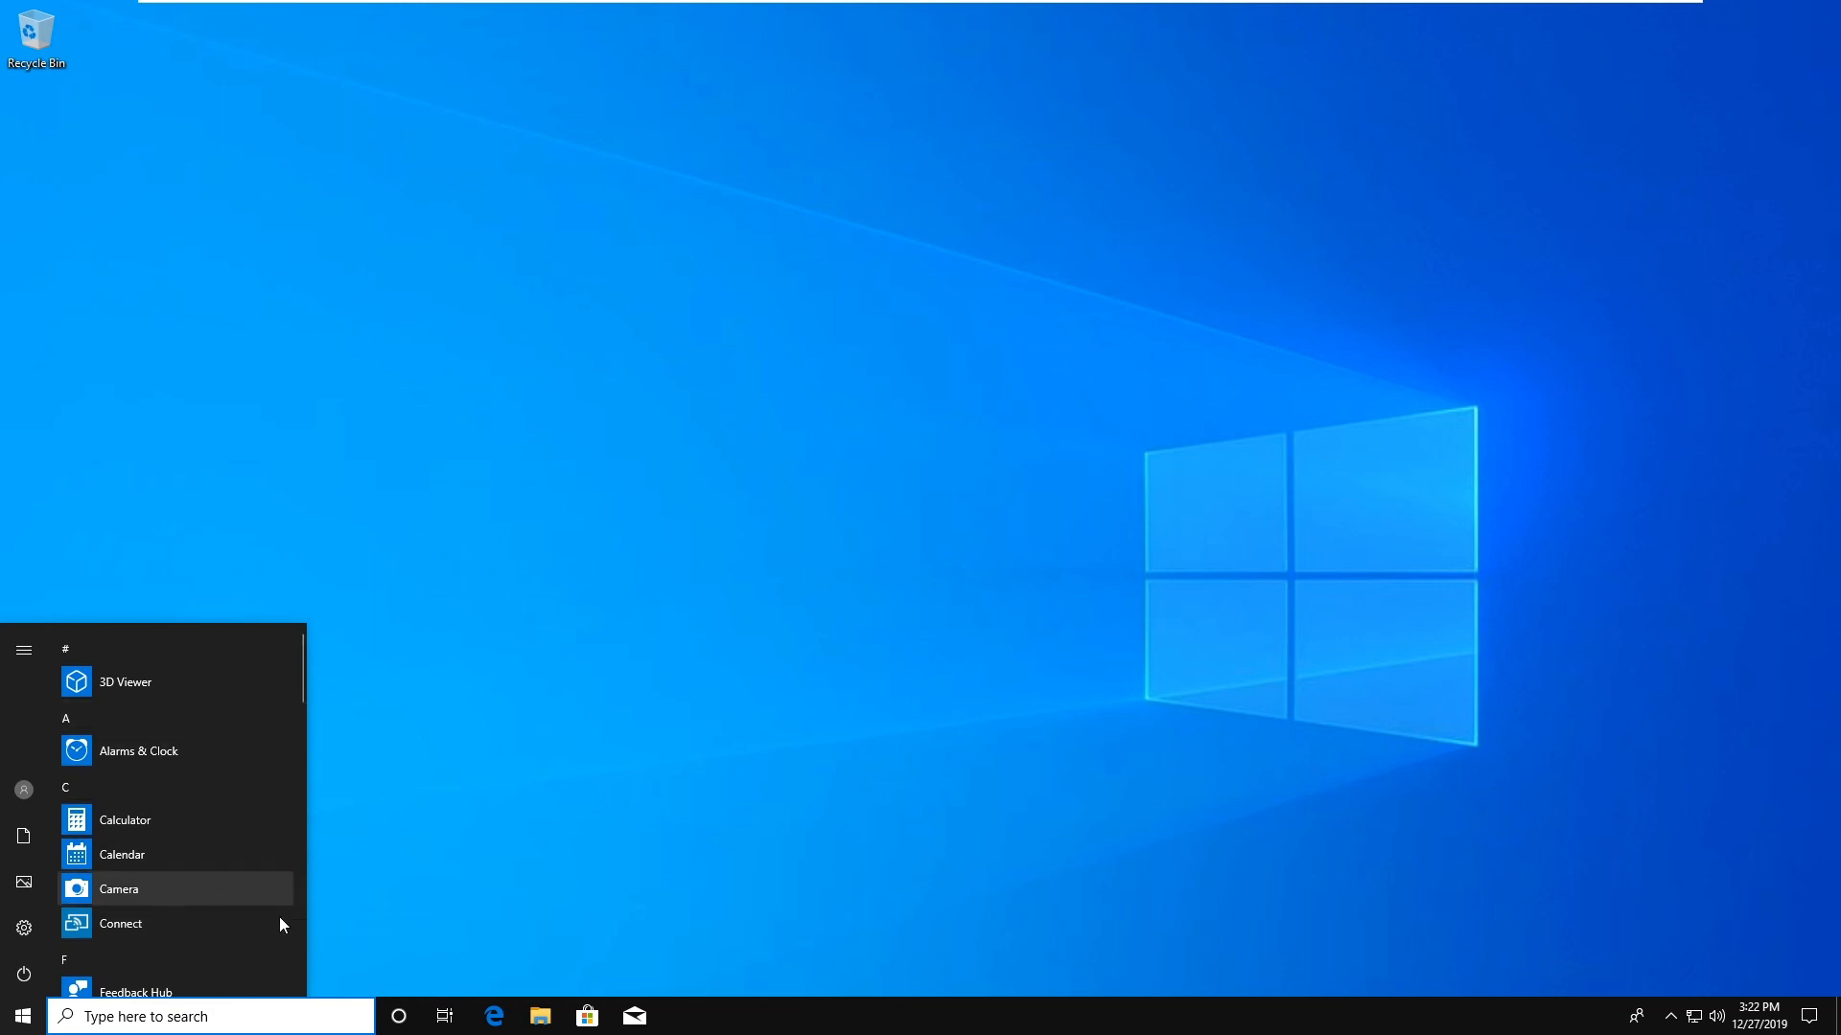
scroll(276, 922, down, 5)
scroll(268, 936, up, 5)
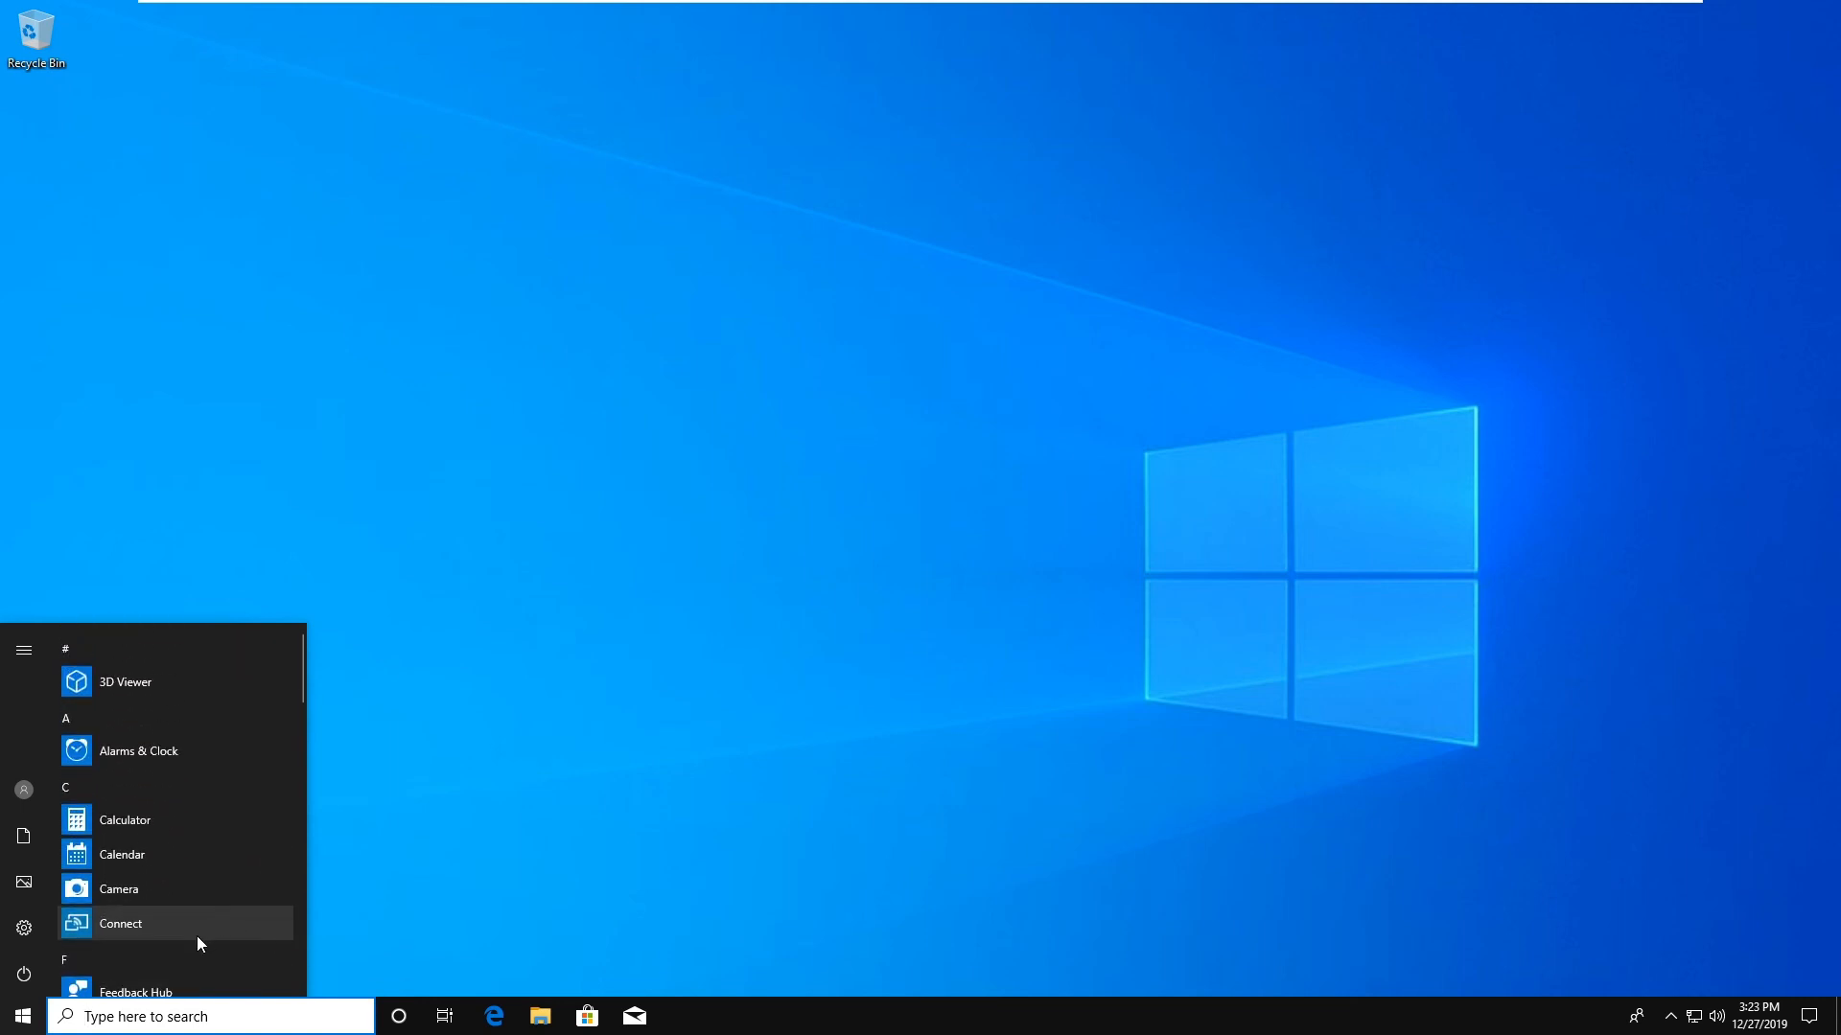
click(581, 834)
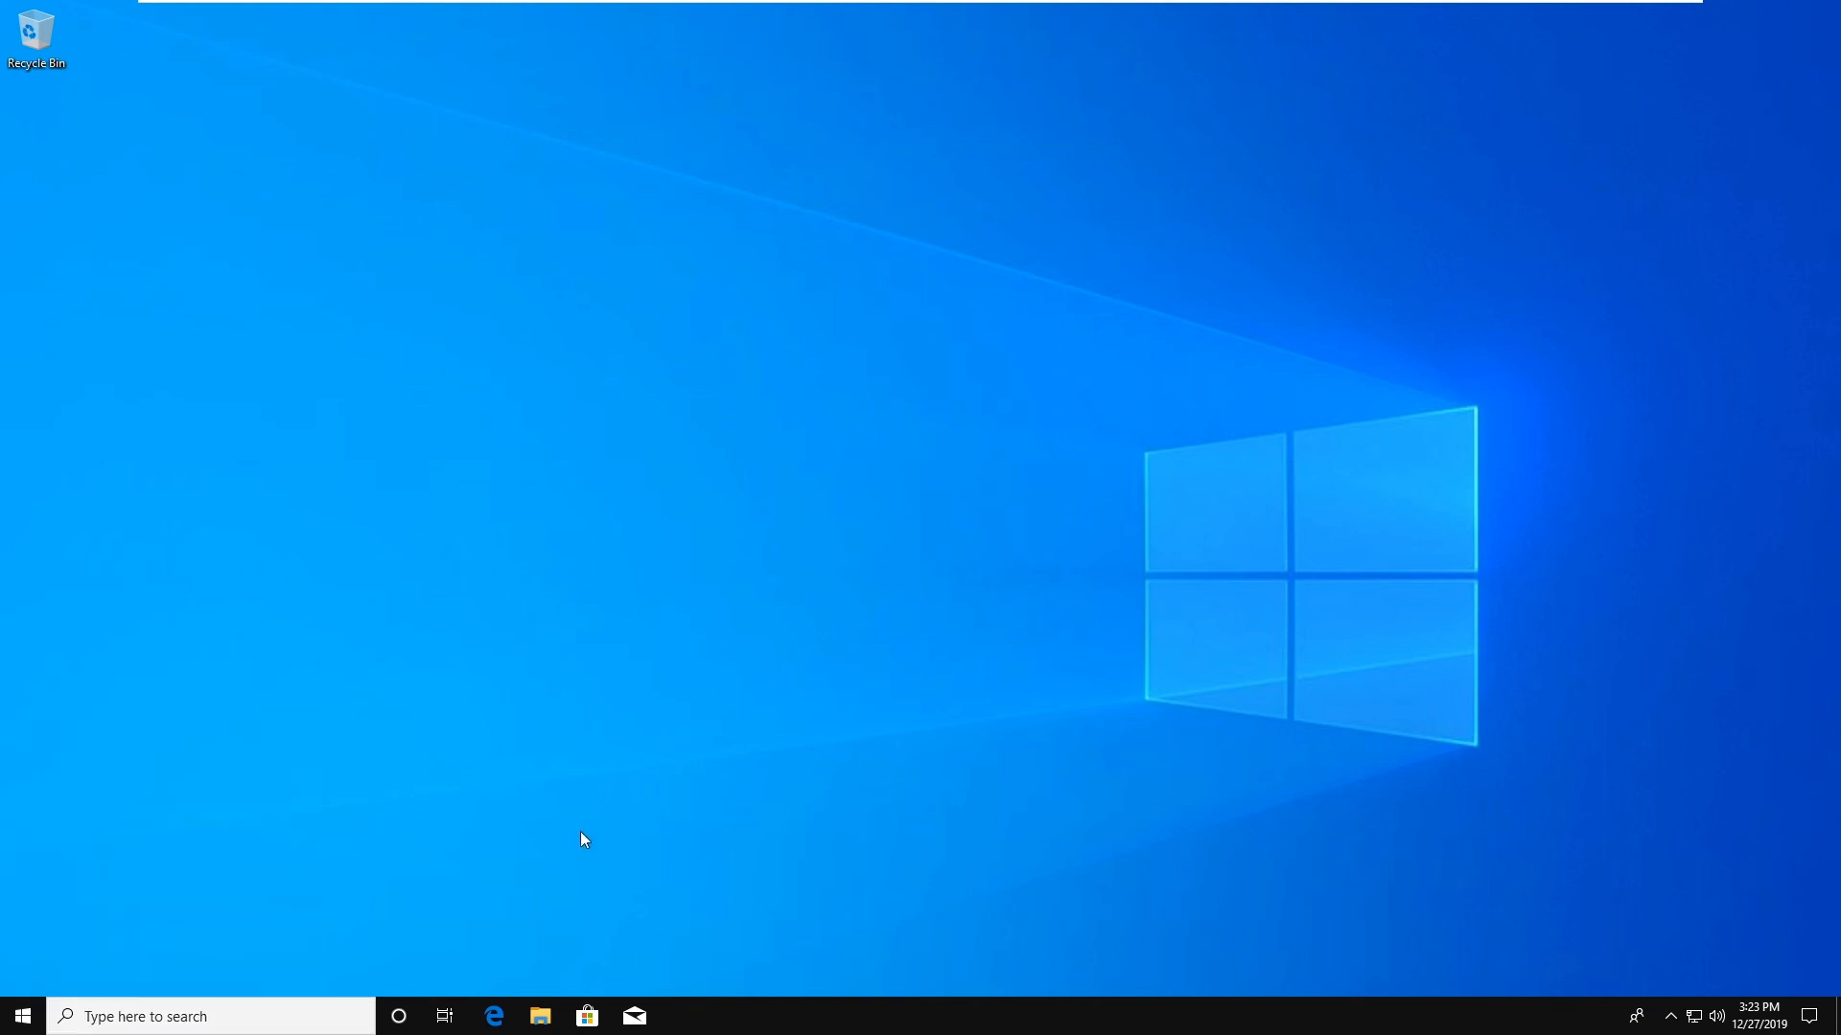
Step: Hide the Cortana button, the Task View button and People from the taskbar
right_click(697, 1026)
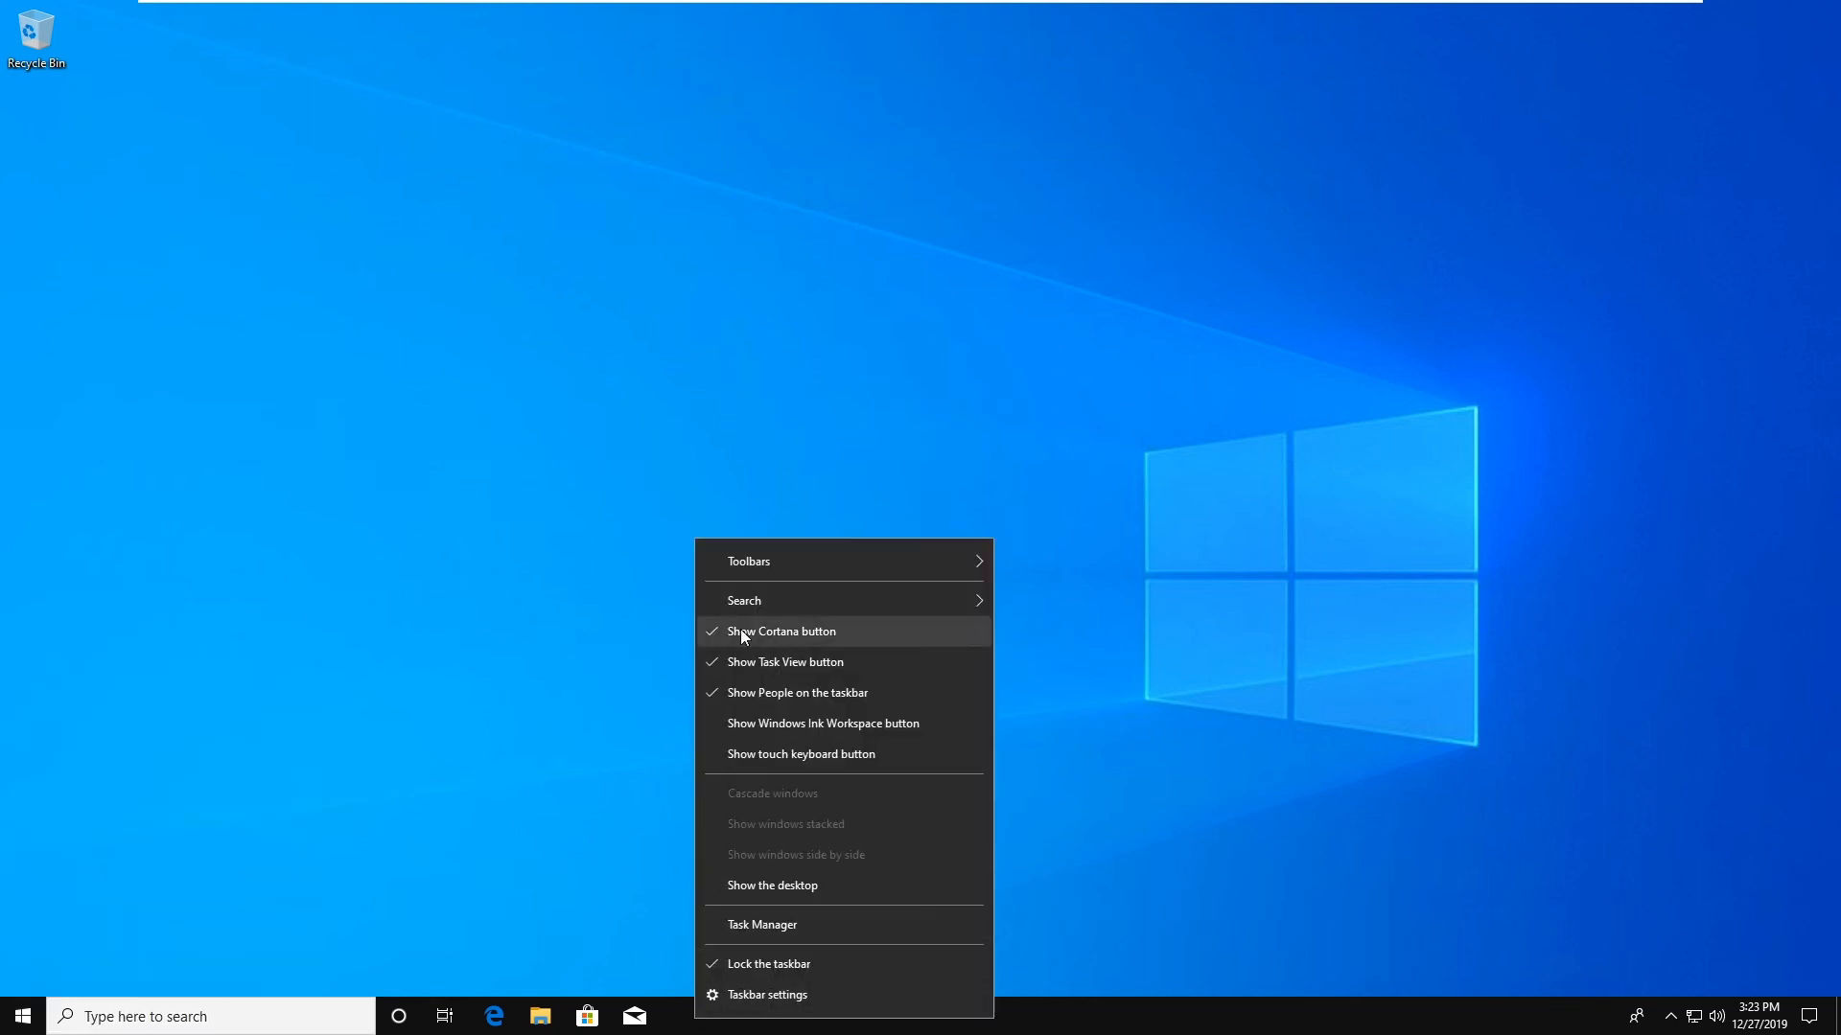
click(778, 635)
right_click(721, 1024)
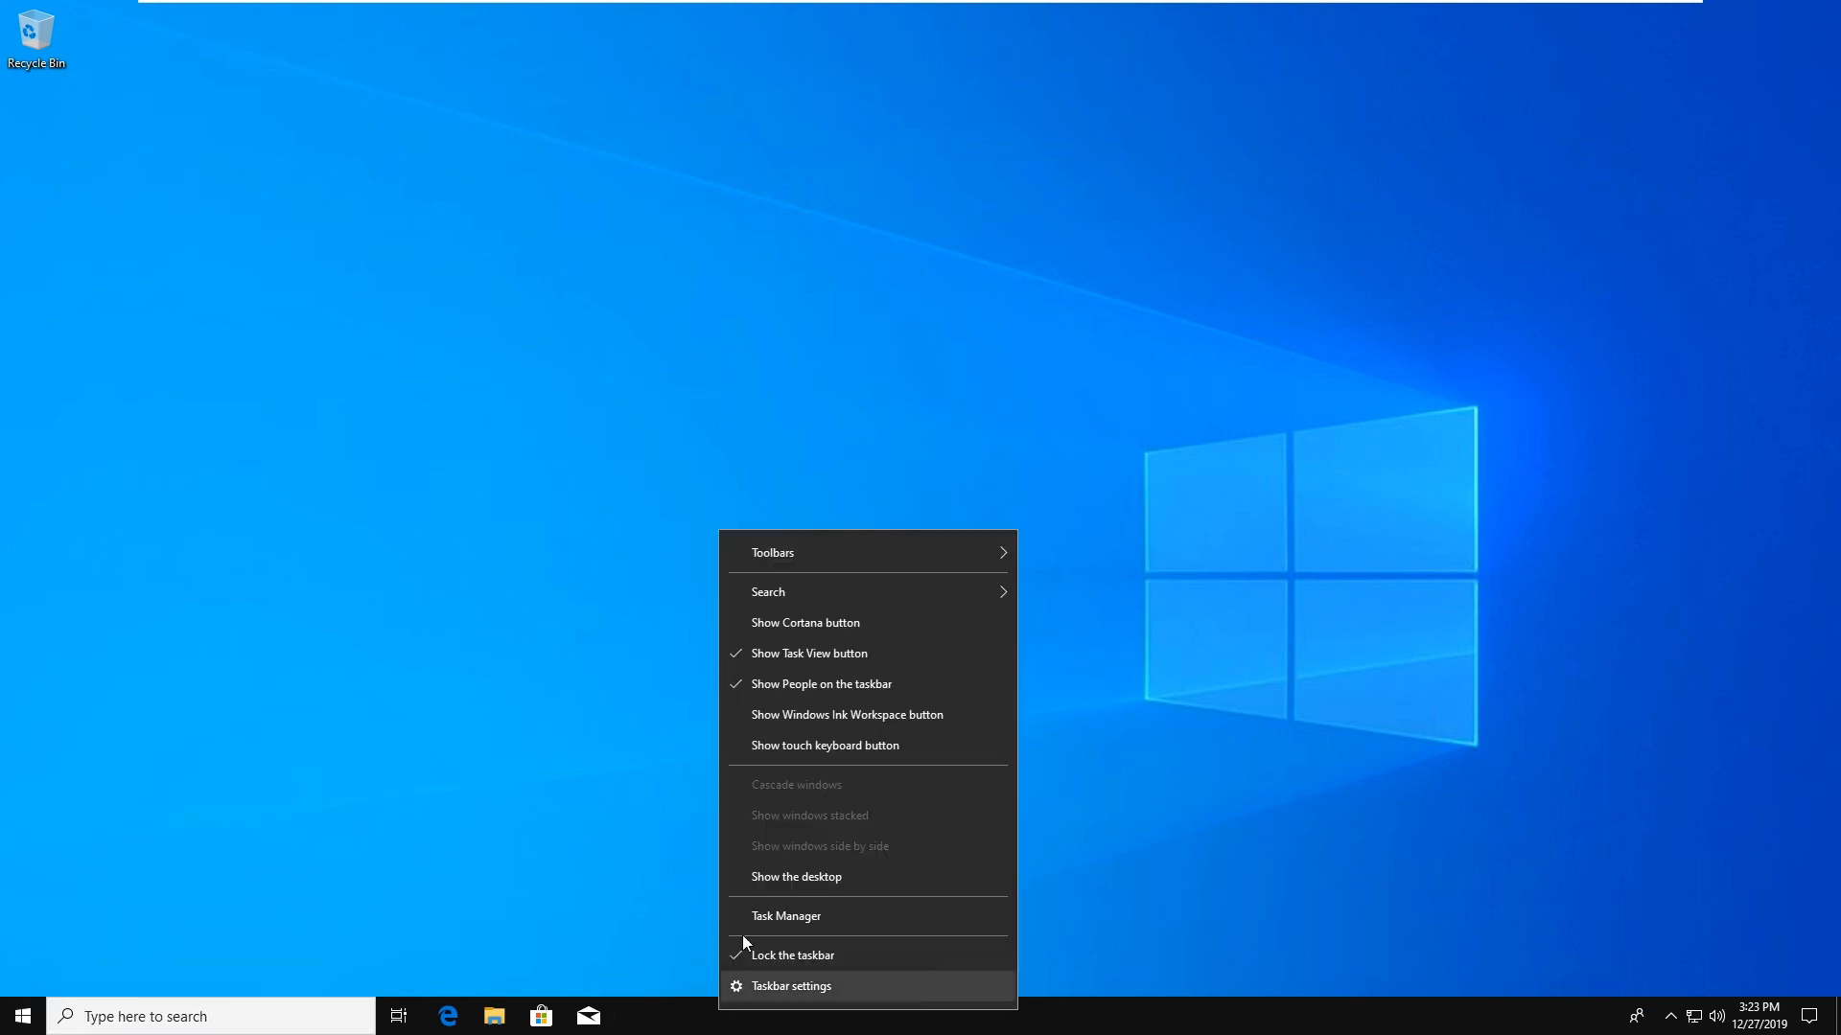
click(808, 653)
right_click(752, 1020)
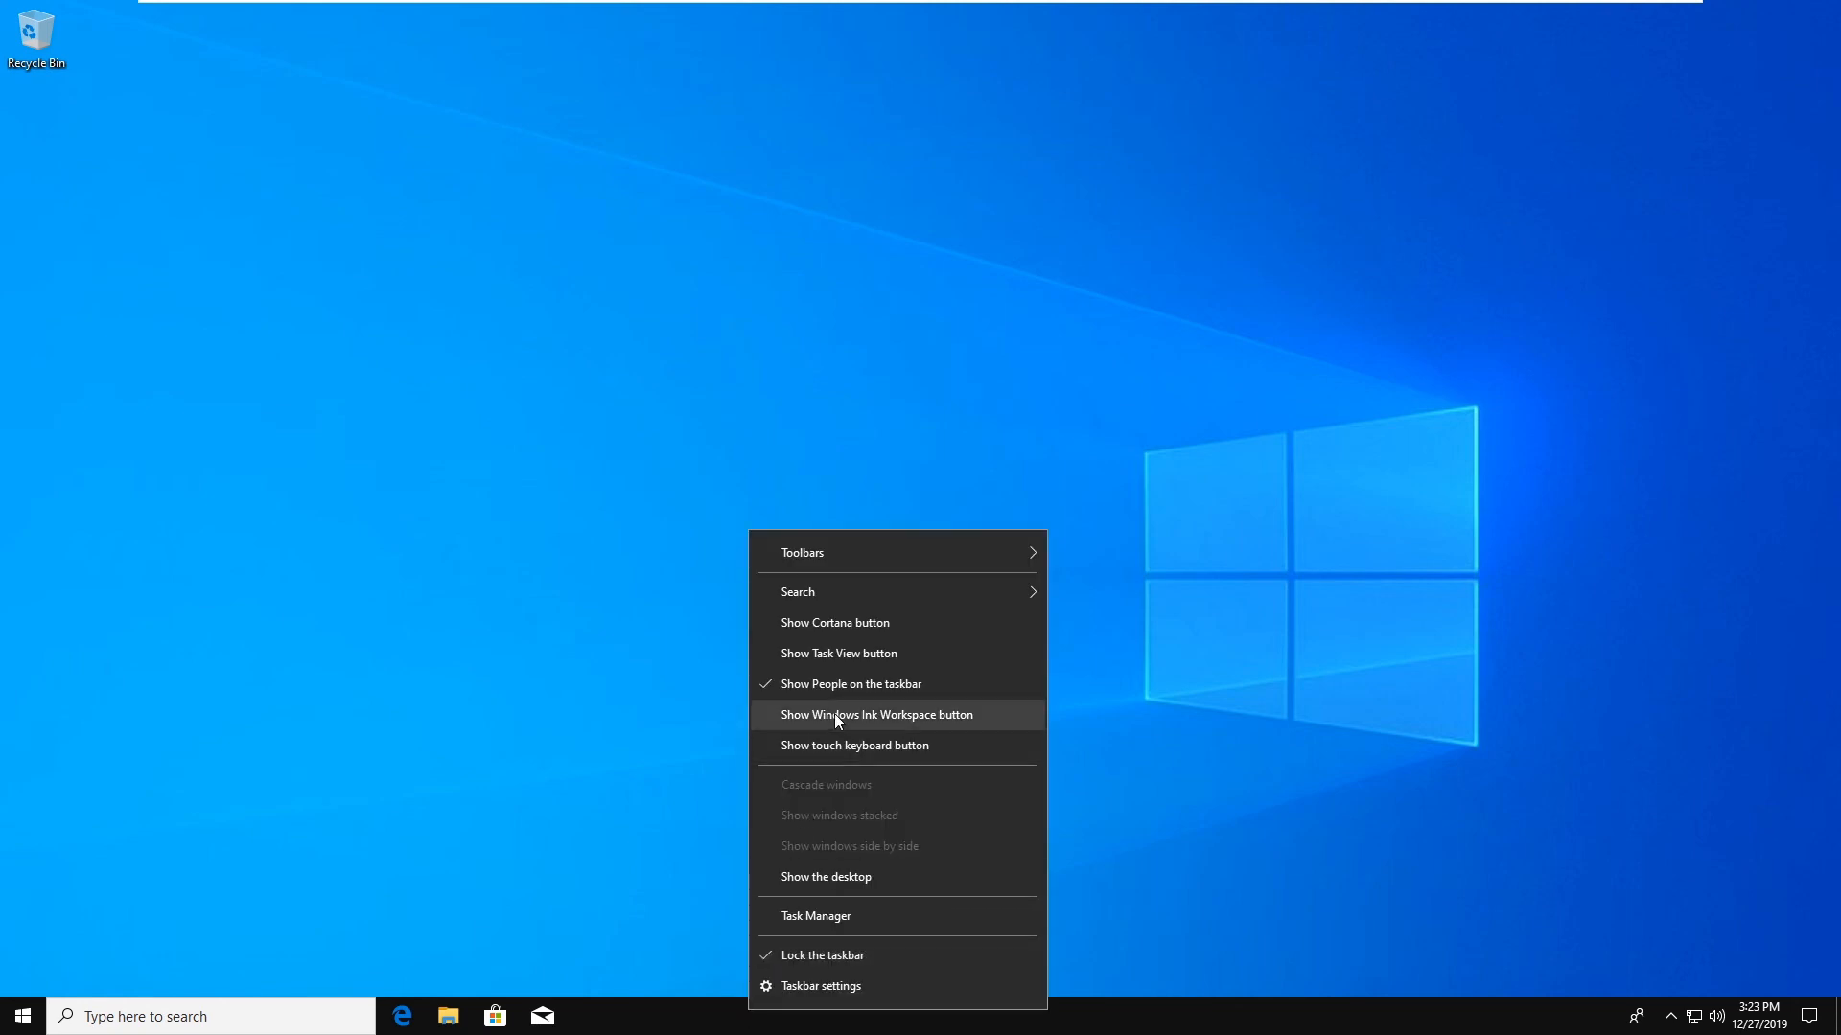
click(827, 684)
Step: Hide the search box from the taskbar
right_click(688, 1014)
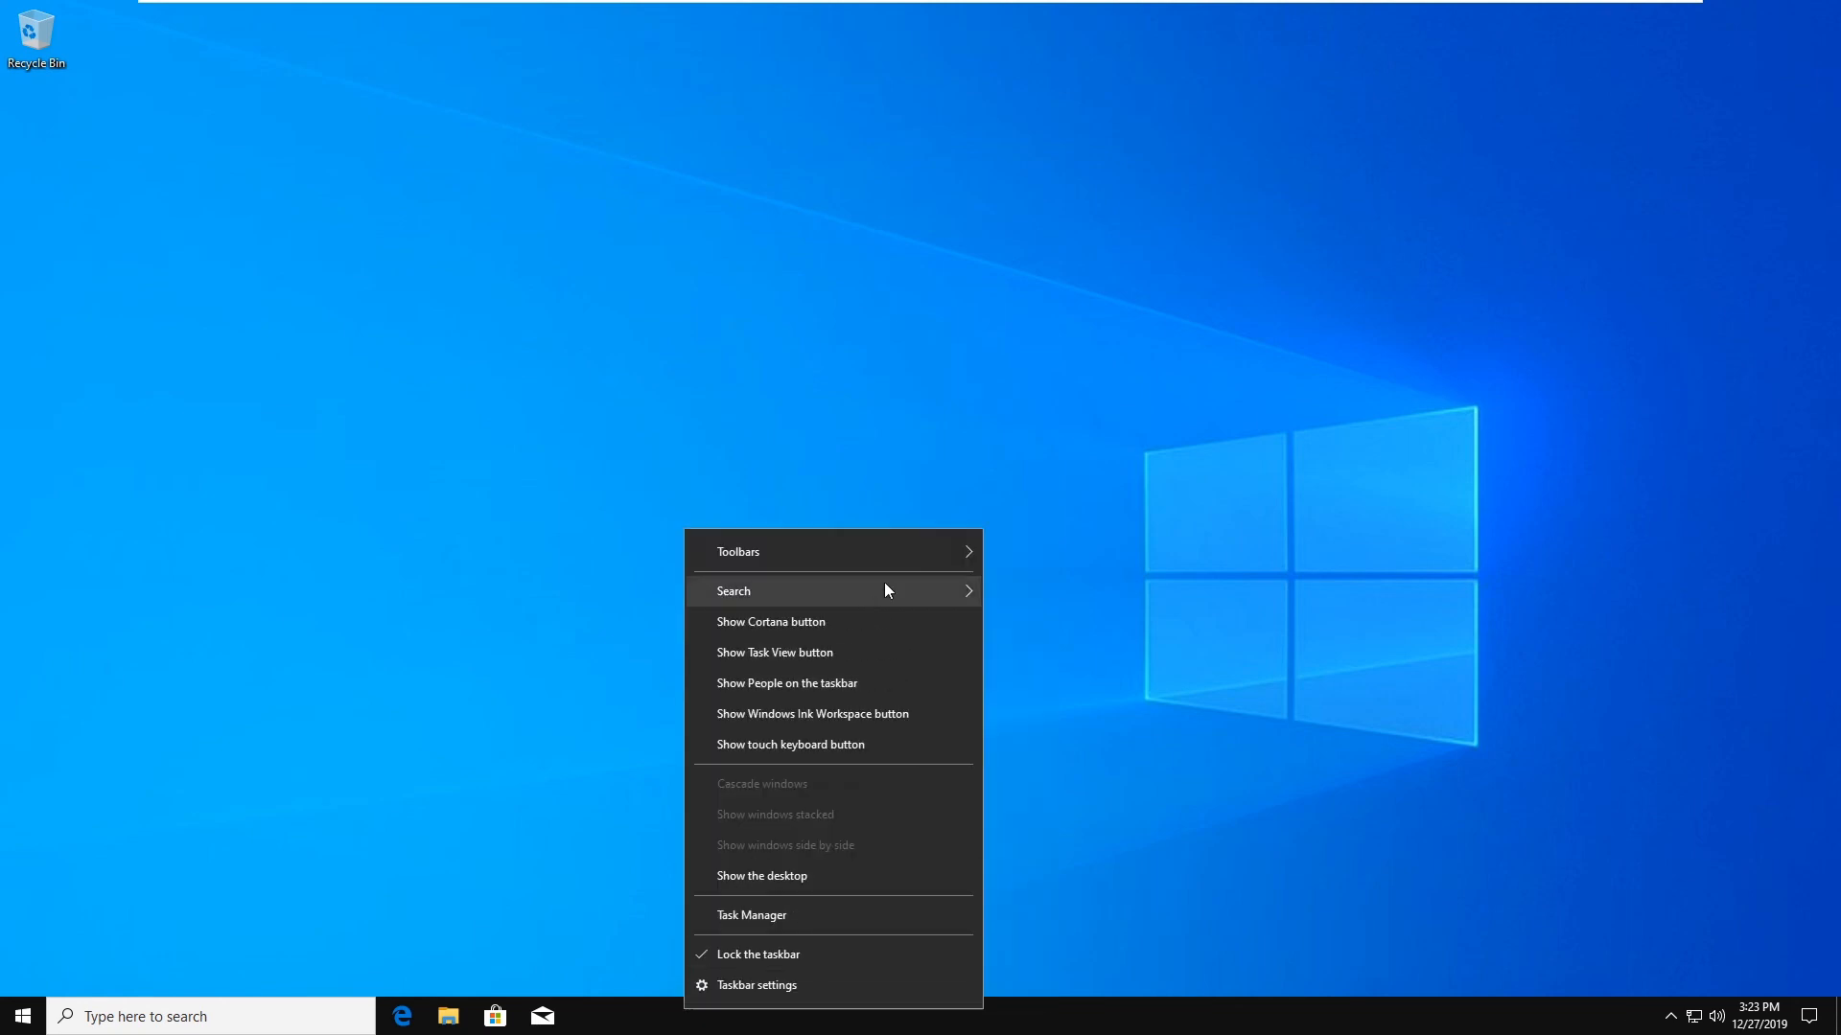
mouse_move(884, 587)
click(1041, 594)
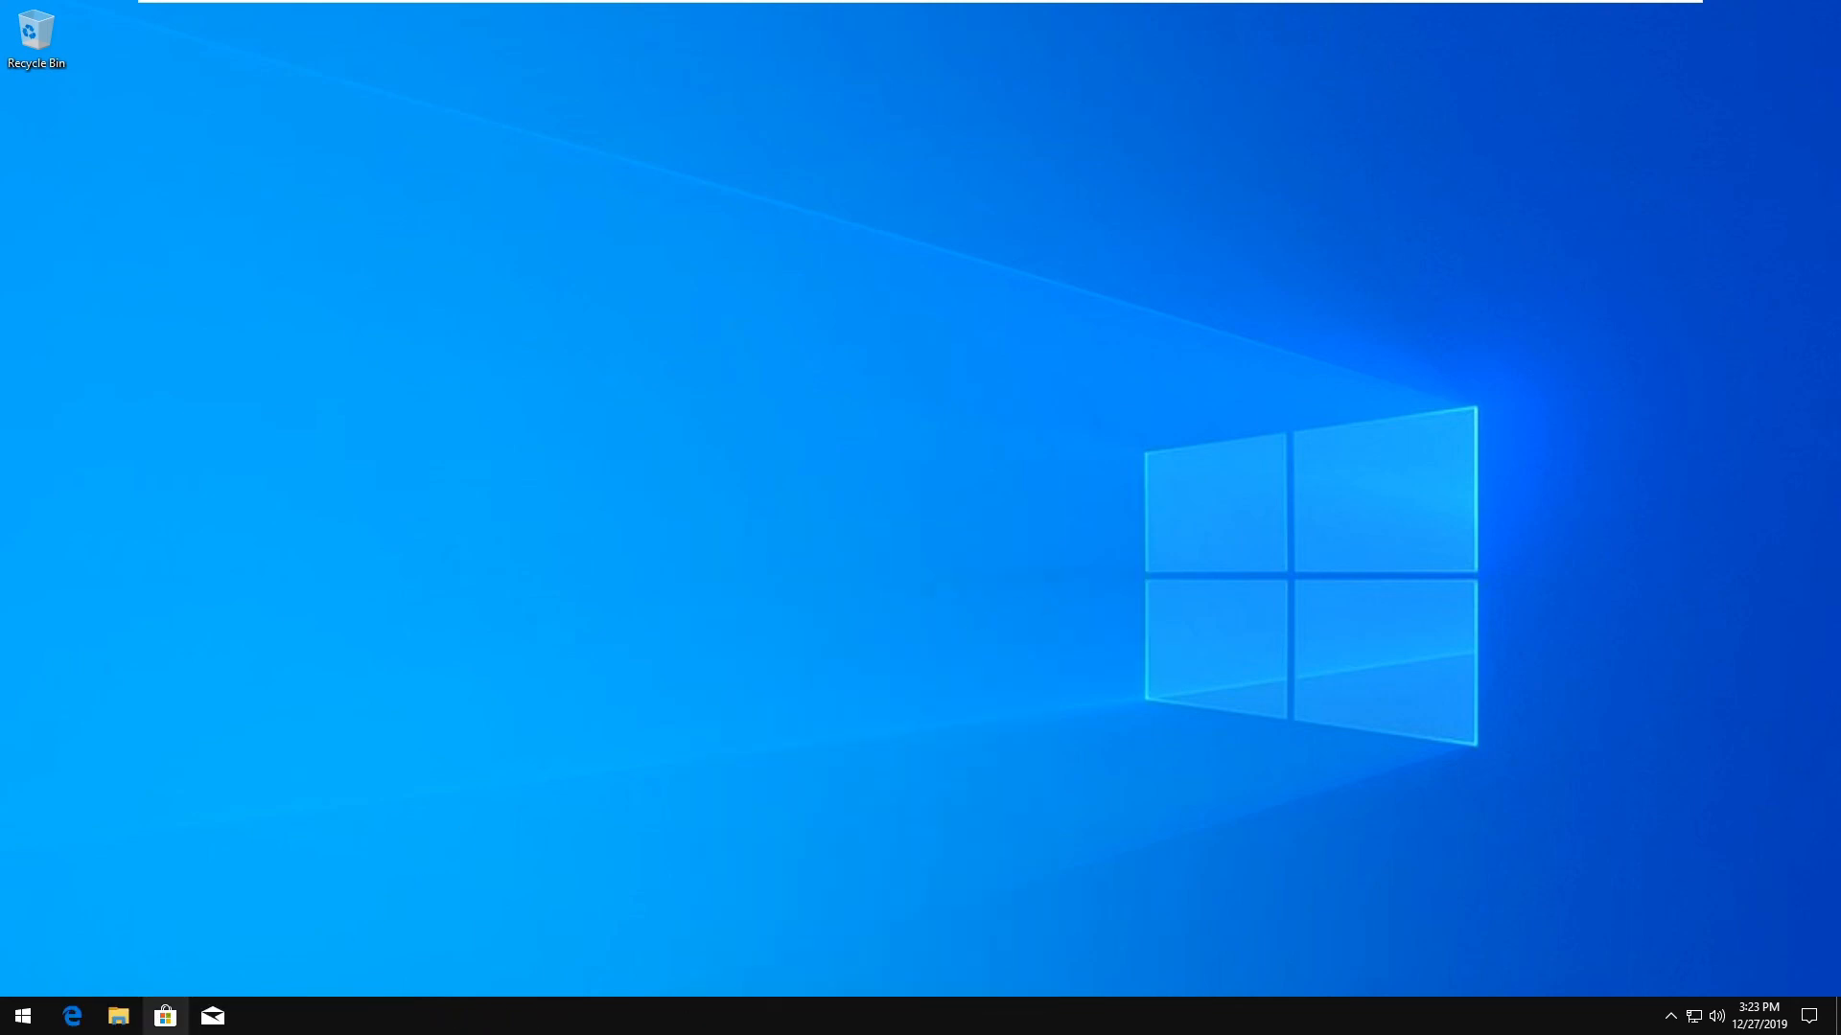